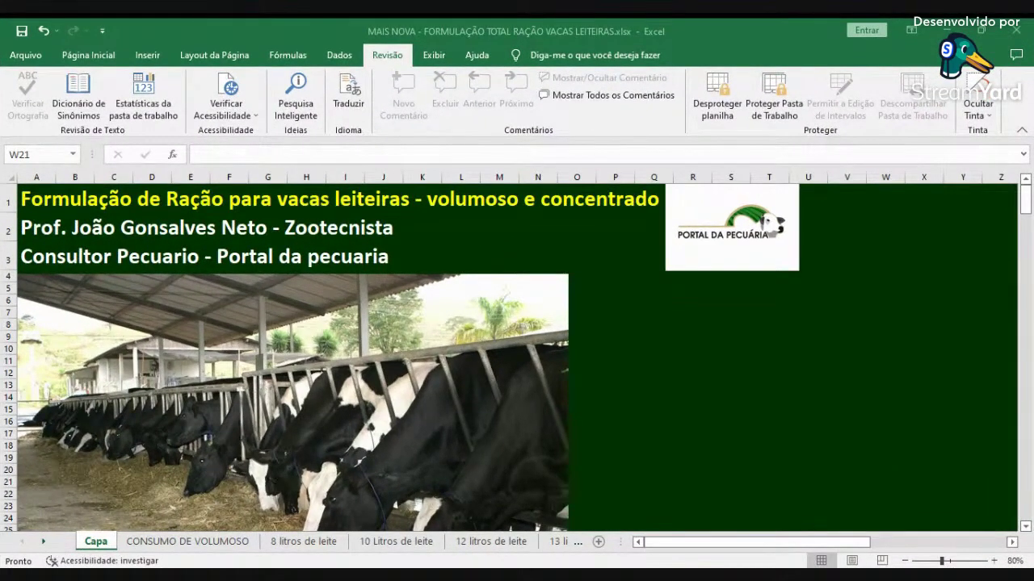
Step: Open the "12 litros de leite" sheet and review the live-weight categories in the nutritional requirements table
left_click(490, 538)
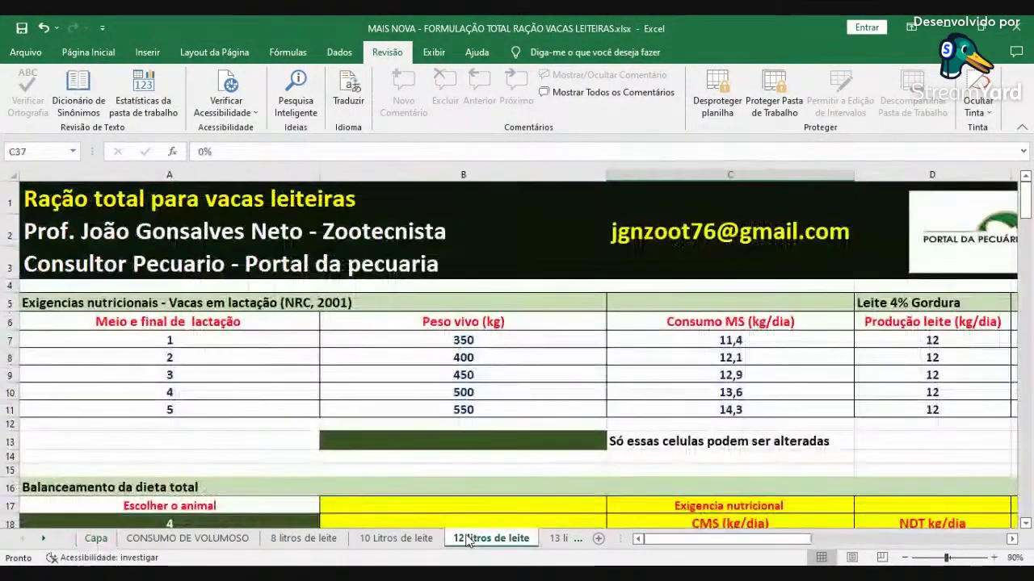
scroll(189, 428, "down", 2)
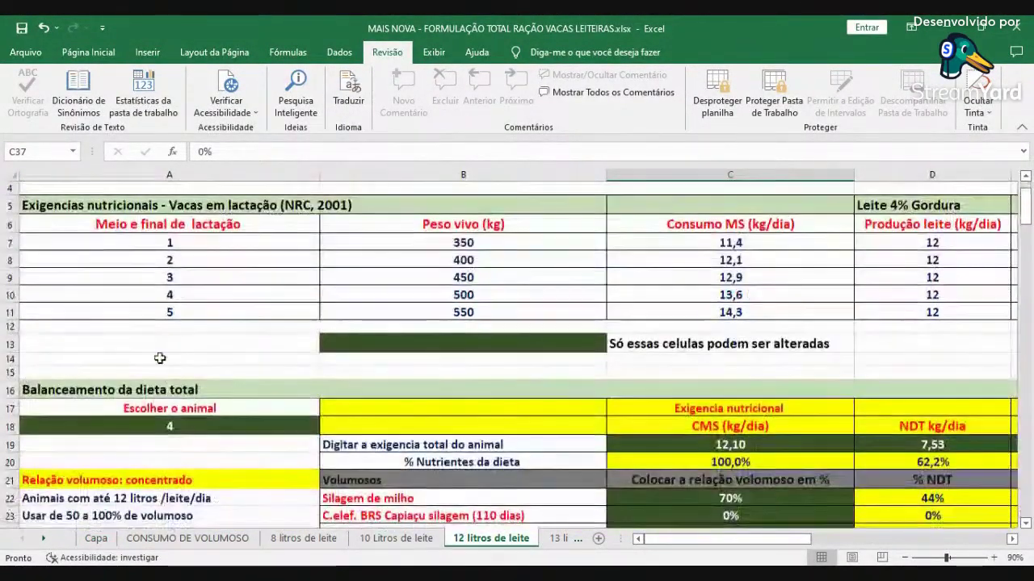
scroll(373, 309, "up", 2)
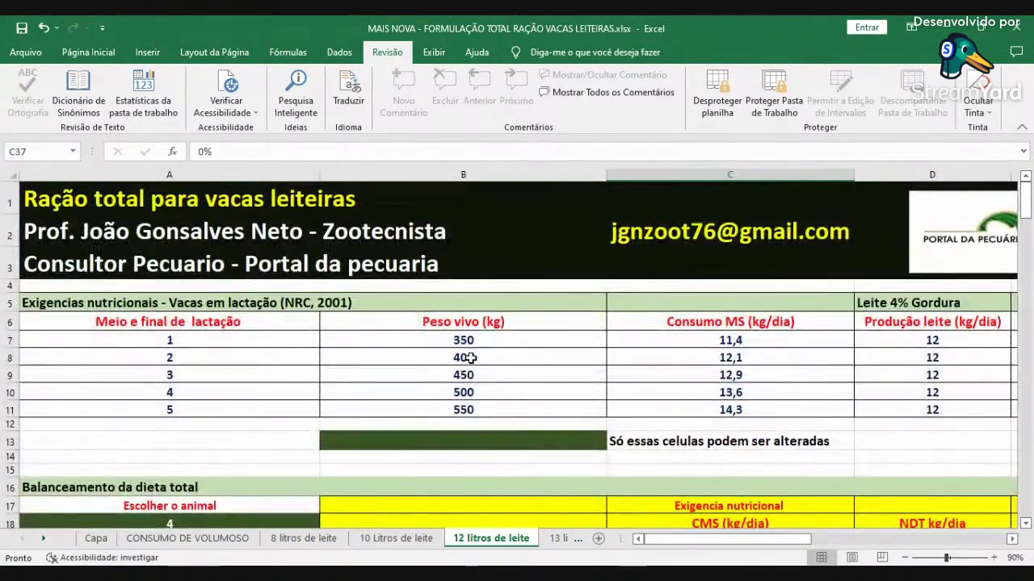
left_click(512, 343)
left_click(510, 363)
left_click(517, 374)
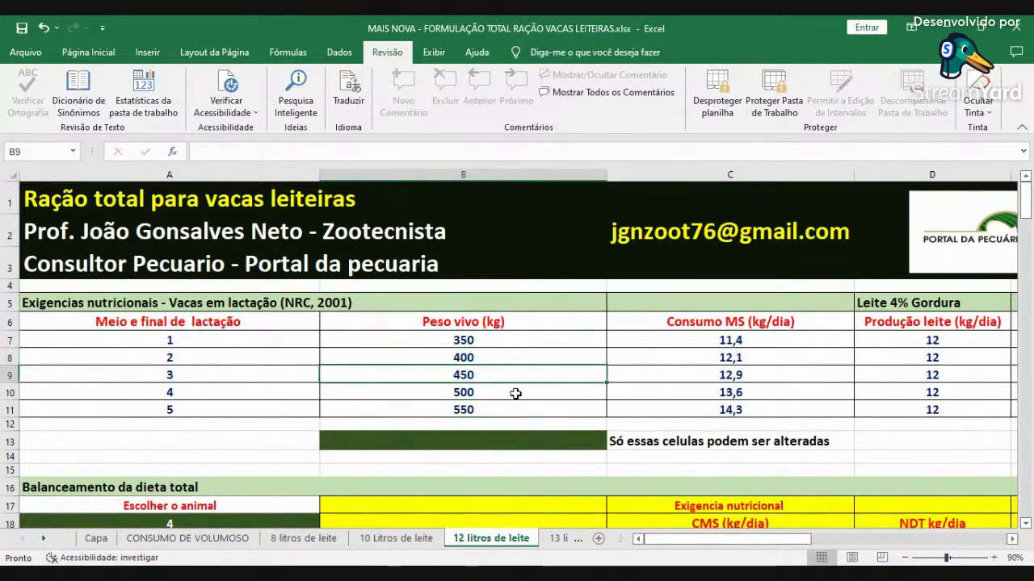
left_click(515, 393)
left_click(517, 409)
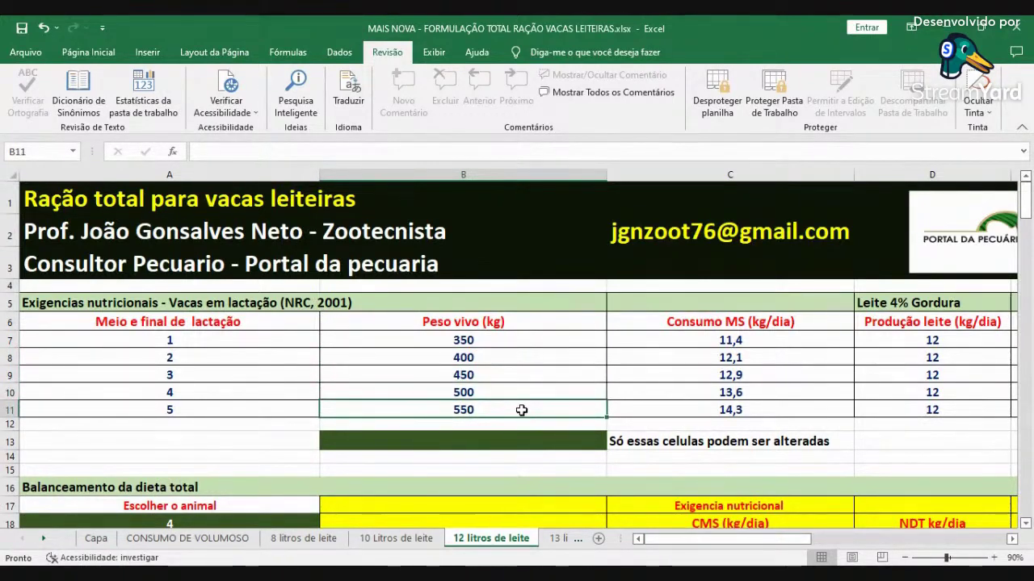
Step: Copy the requirements of animal 4 (500 kg), from CMS through P, in cells F10:K10
scroll(522, 412, "down", 1)
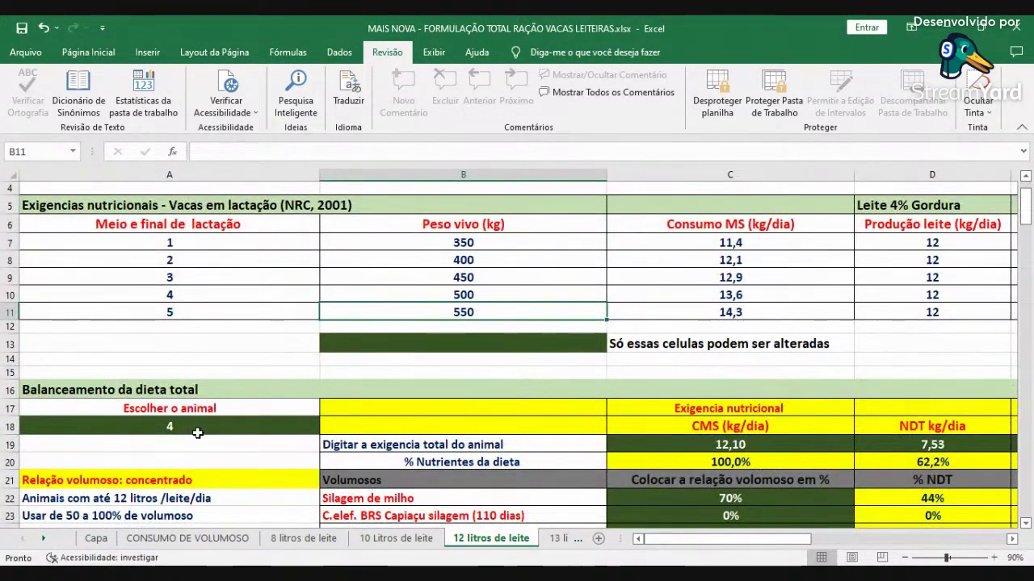
left_click(198, 432)
left_click(530, 296)
key("Right")
key("Right")
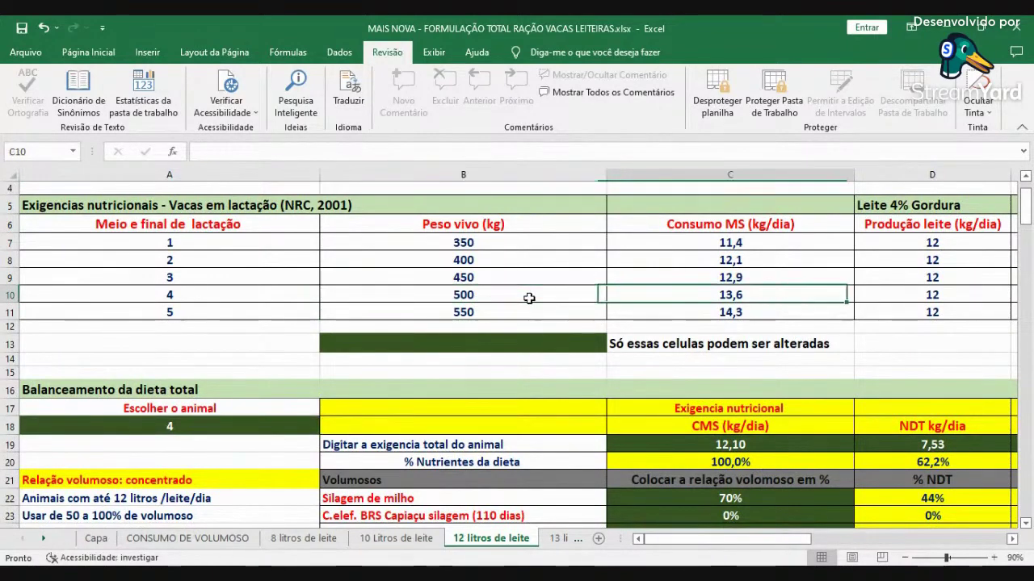
key("Right")
key("Right")
key("Right")
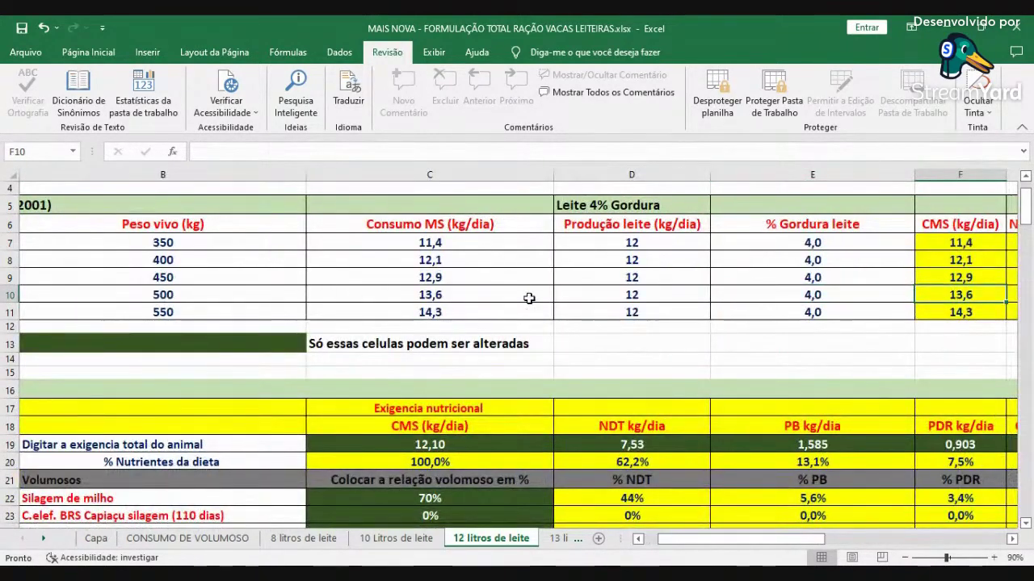
key("shift+Right")
key("shift+Right")
key("shift+Right")
key("shift+Right")
key("shift+Right")
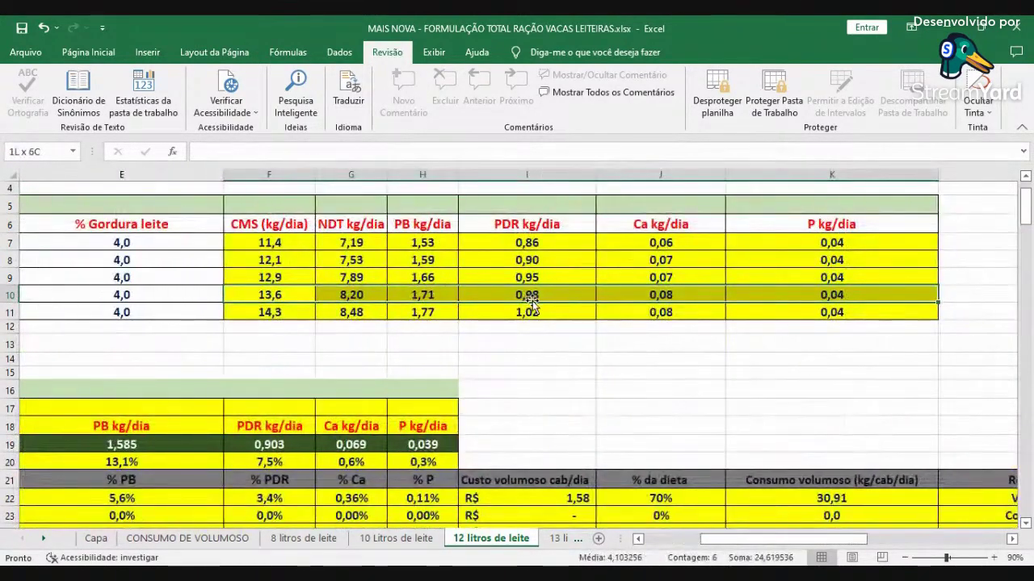
right_click(286, 295)
left_click(311, 271)
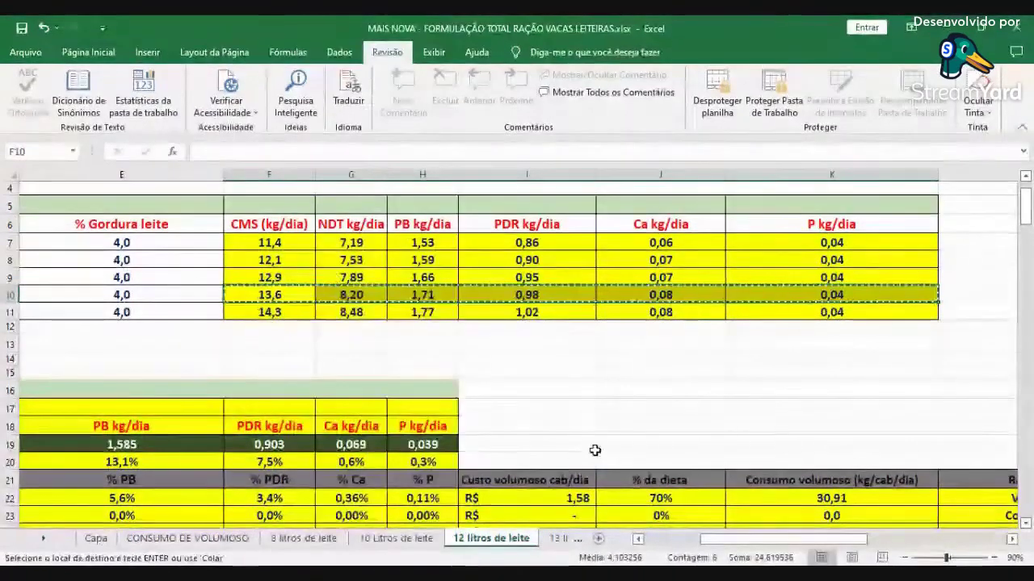
Step: Paste the copied requirements as values into the animal's total requirement row, starting at C19
left_click(638, 539)
left_click(638, 539)
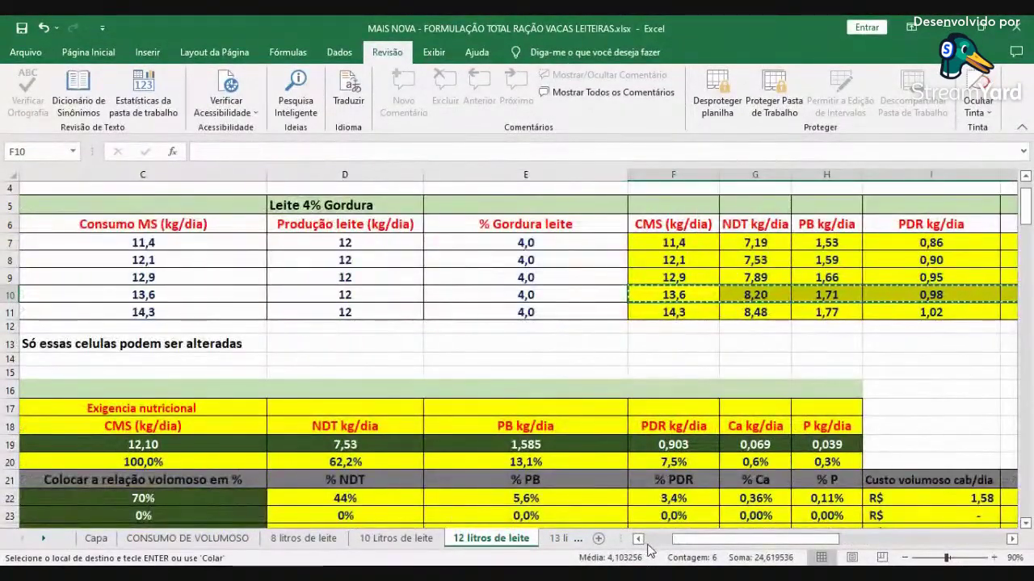
left_click(638, 539)
left_click(638, 540)
left_click(638, 540)
right_click(722, 444)
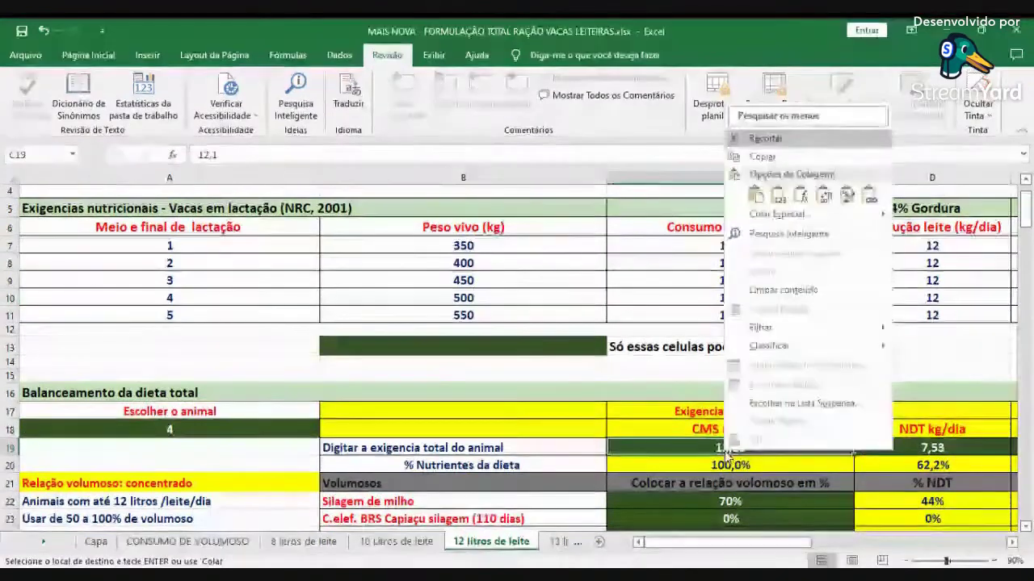
left_click(777, 195)
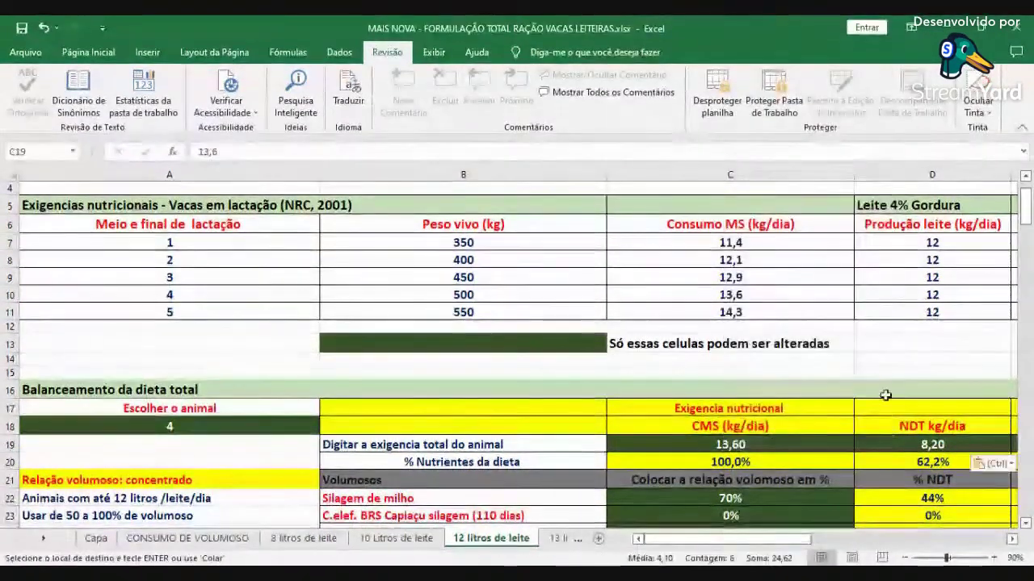
Step: Review the NDT, PB, PDR, Ca and P requirements in the total diet balancing table
scroll(836, 443, "down", 1)
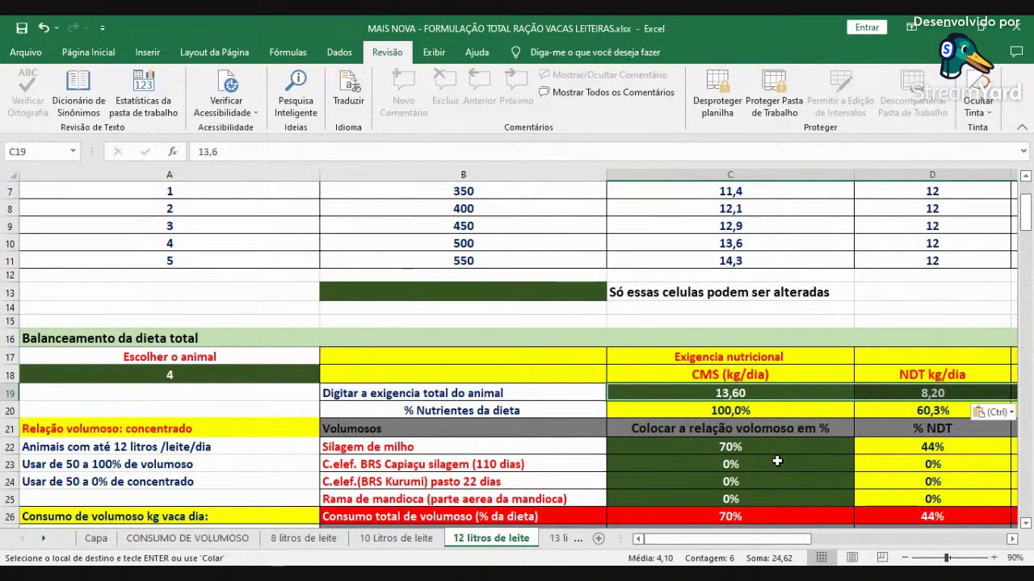
left_click(1012, 538)
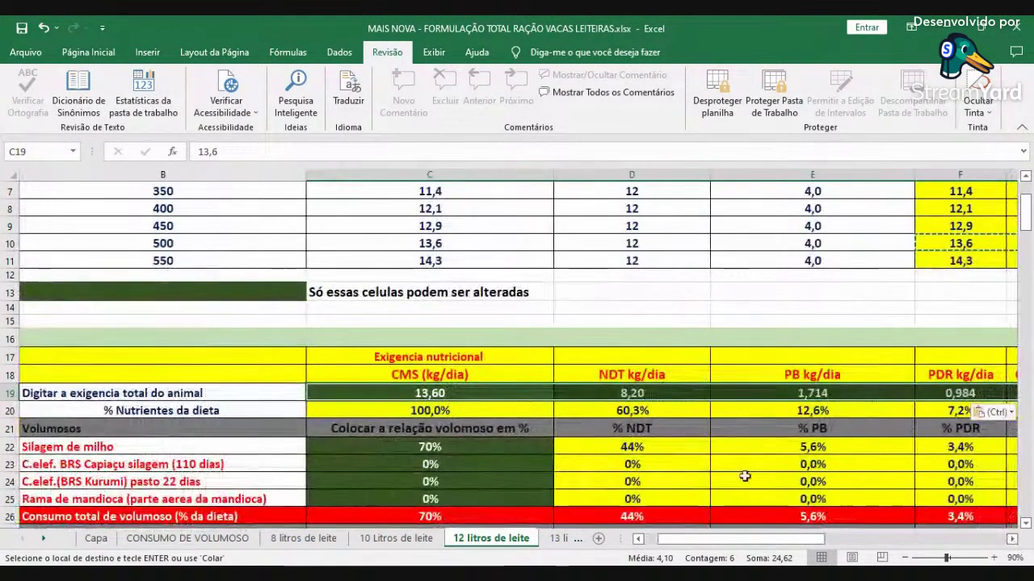
left_click(622, 376)
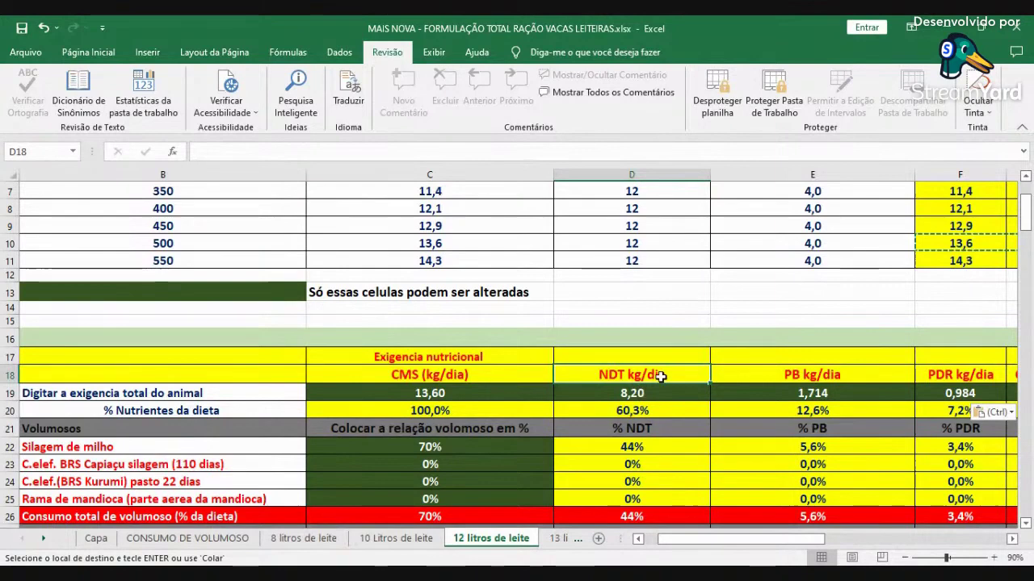
left_click(784, 374)
left_click(1012, 538)
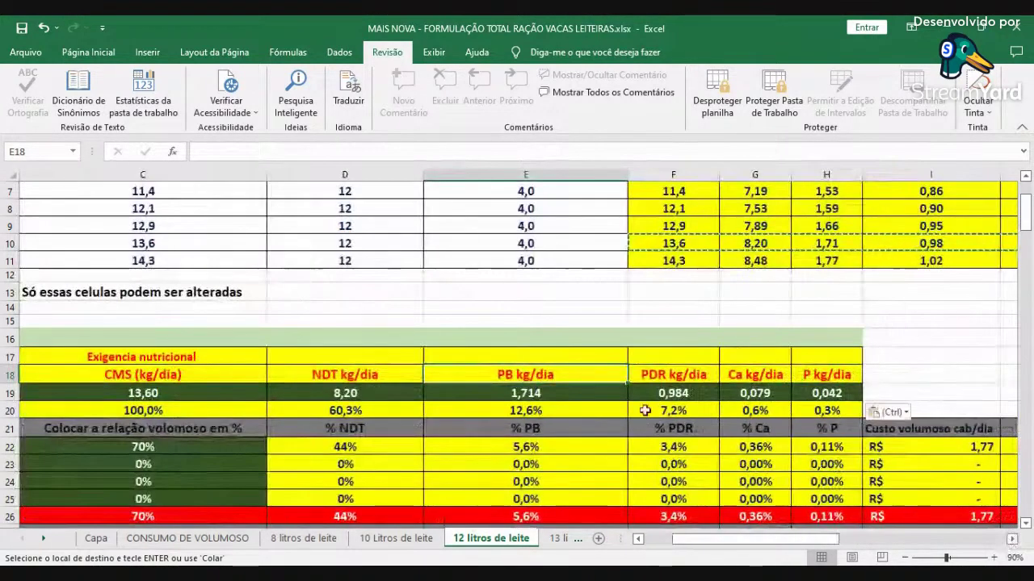
left_click(668, 380)
left_click(746, 378)
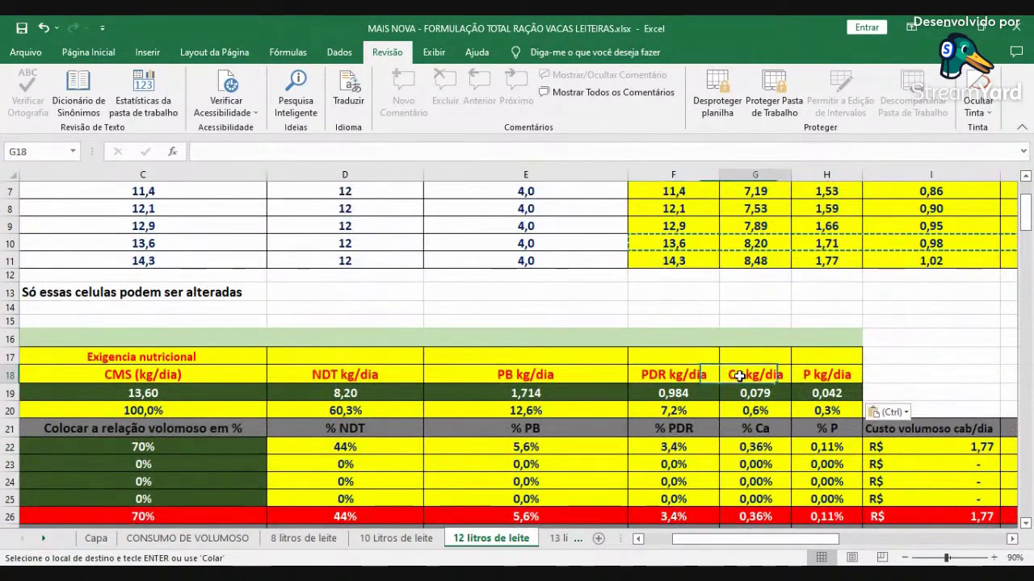
left_click(810, 376)
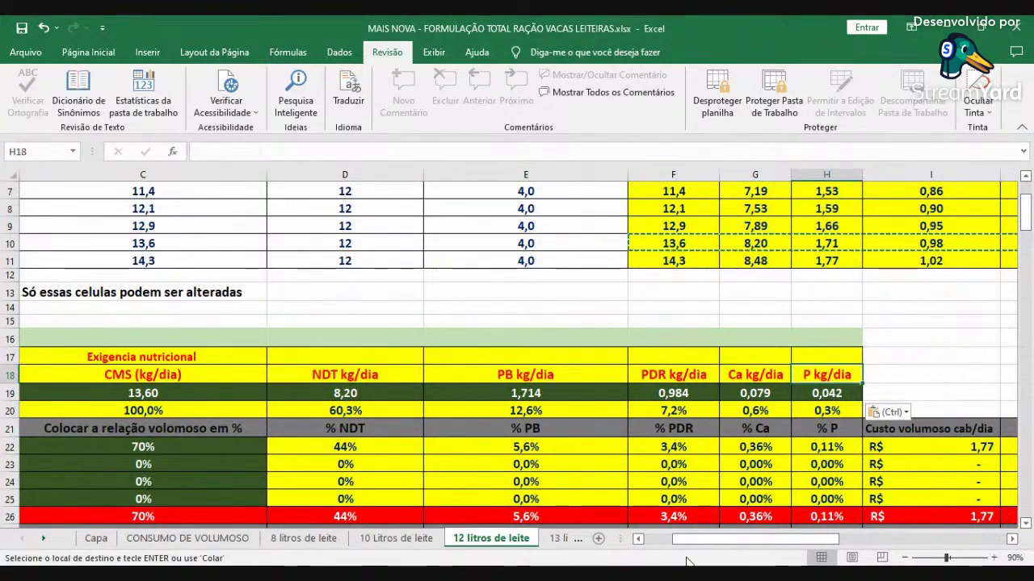
Step: Review the diet nutrient percentages for CMS, NDT and PB in row 20 and the recommended forage-to-concentrate ratio
left_click(637, 538)
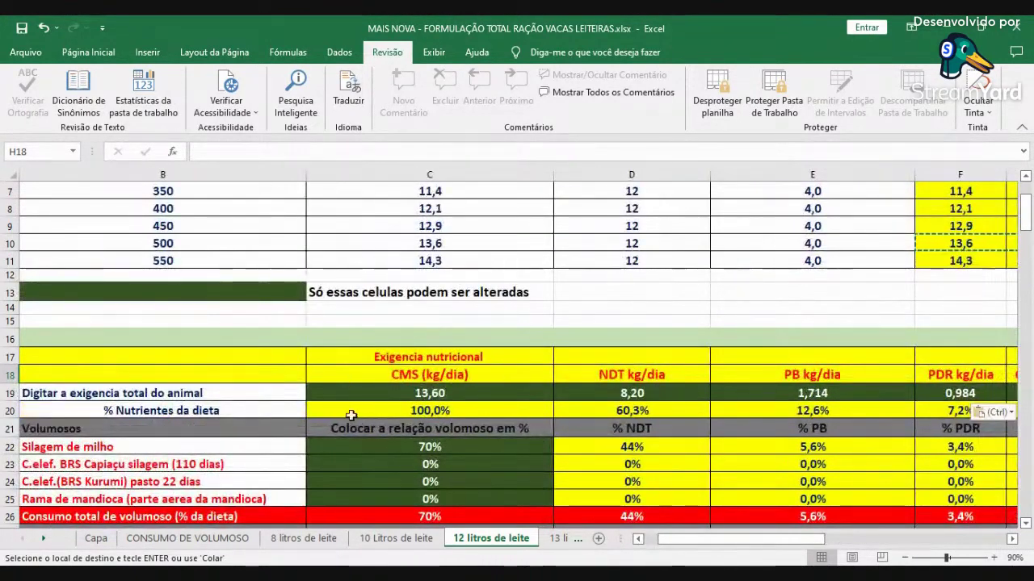
left_click(410, 408)
left_click(611, 410)
left_click(808, 410)
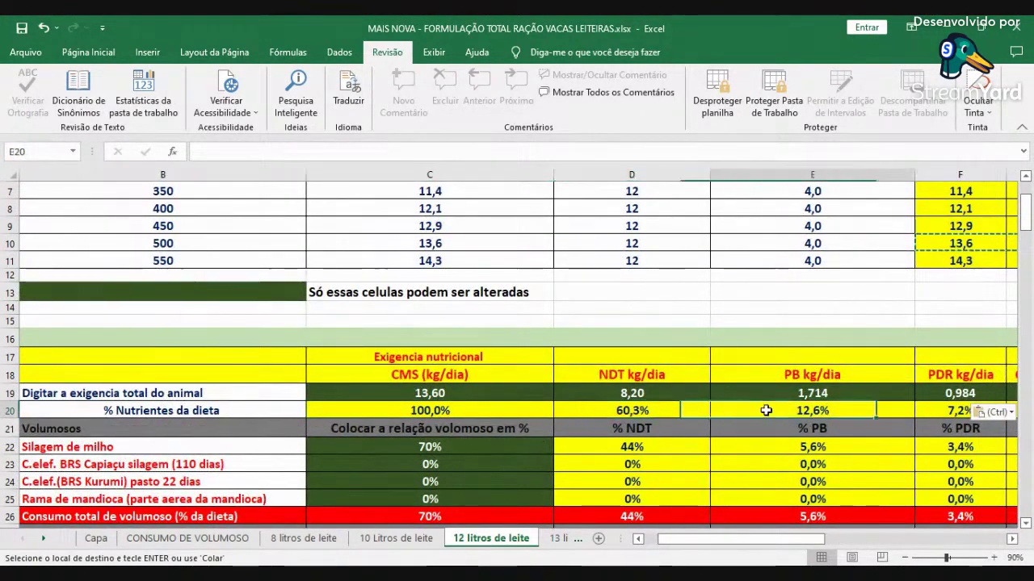
scroll(605, 469, "down", 2)
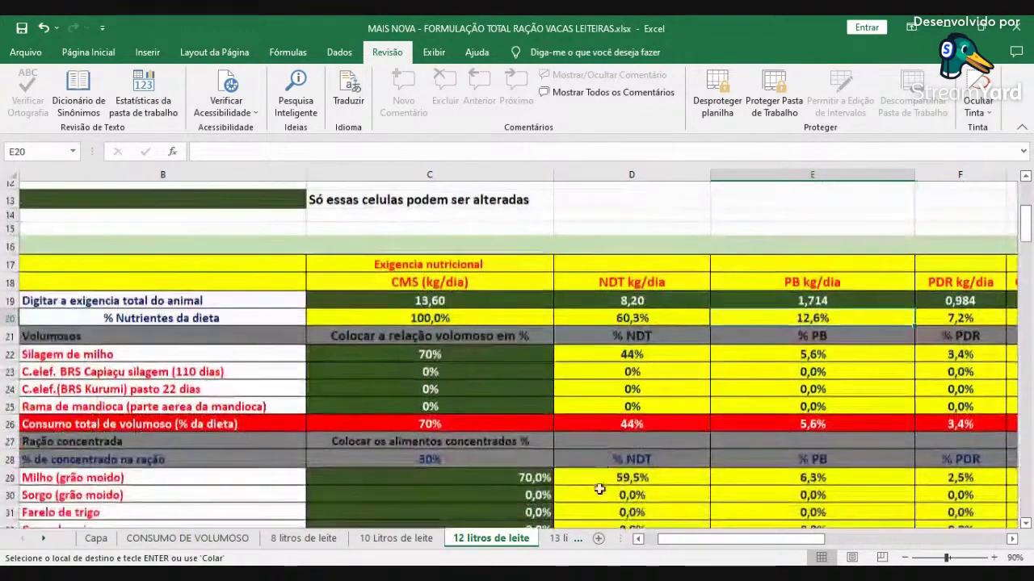
left_click(638, 539)
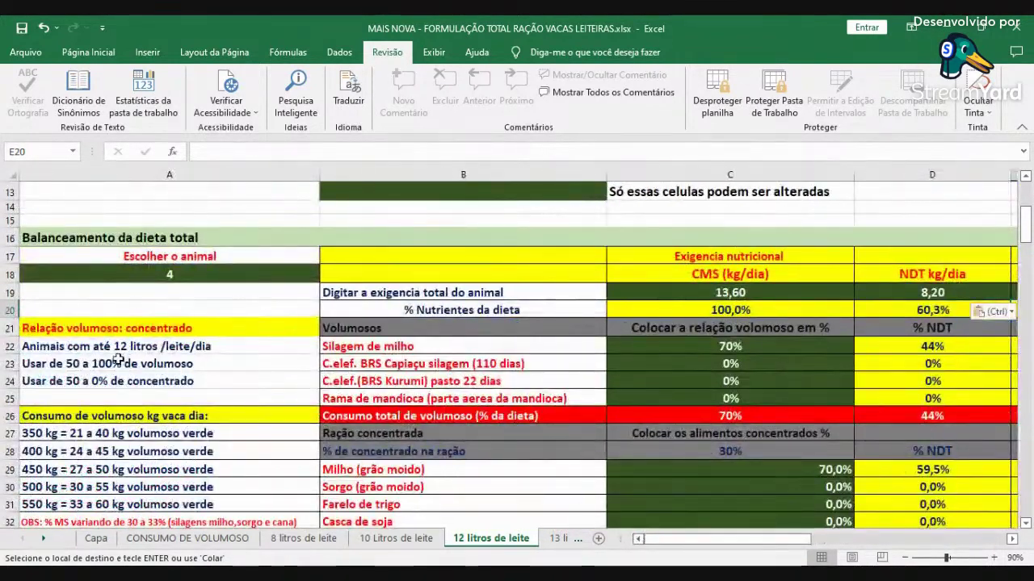
Step: Re-enter the Silagem de milho share of the diet in C22 as 70%
left_click(436, 353)
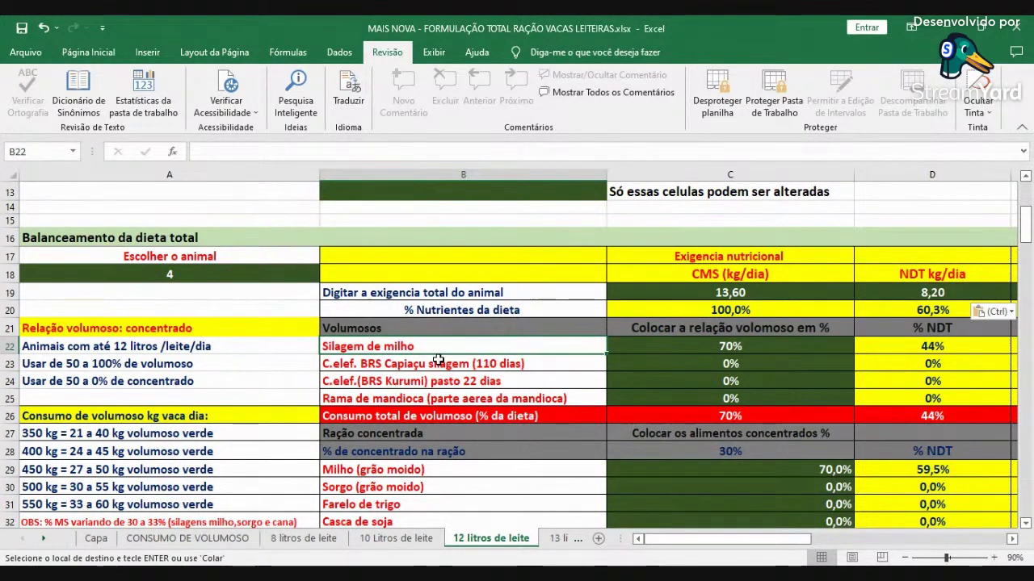
left_click(758, 342)
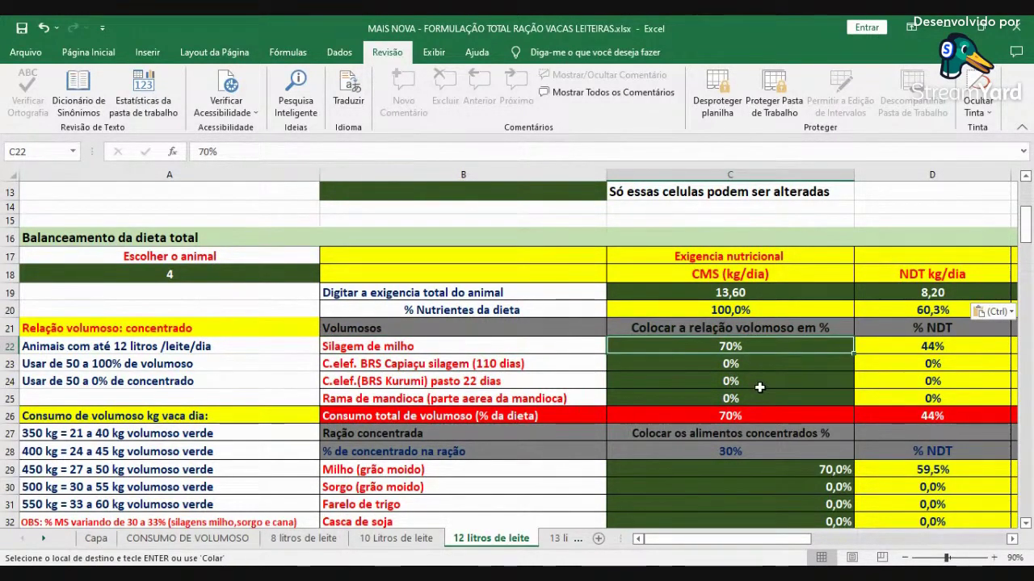
left_click(734, 452)
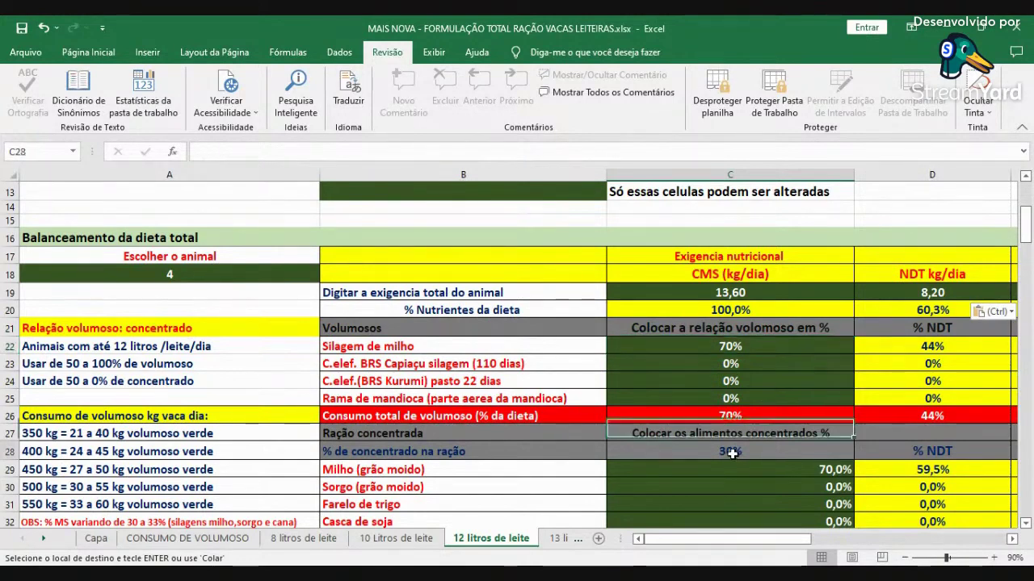
left_click(754, 345)
key("Return")
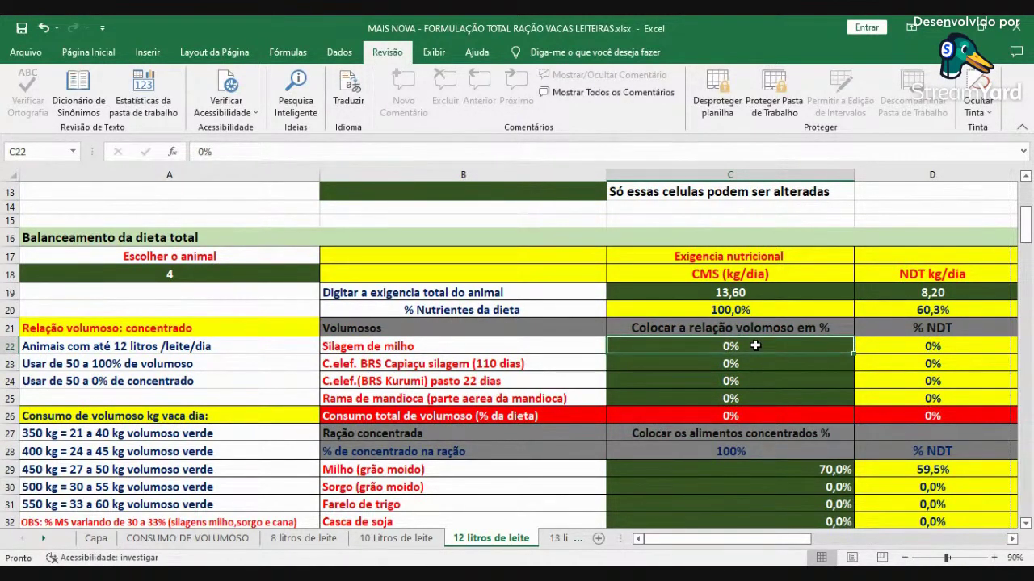
type("70")
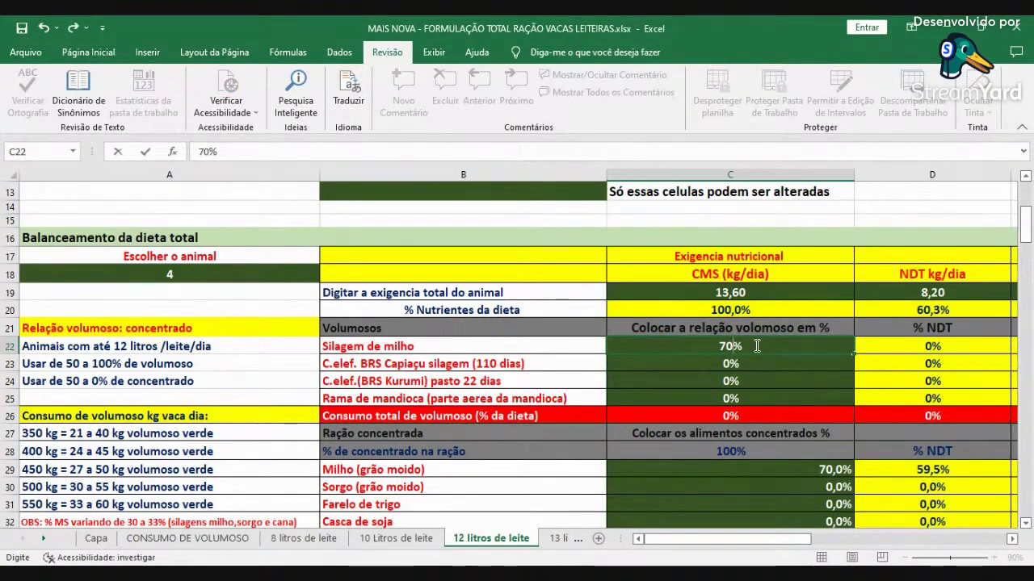
key("Right")
Step: Check the Silagem de milho nutrients, cost and daily forage consumption per head across row 22
key("Right")
key("Right")
key("Right")
key("Right")
key("Right")
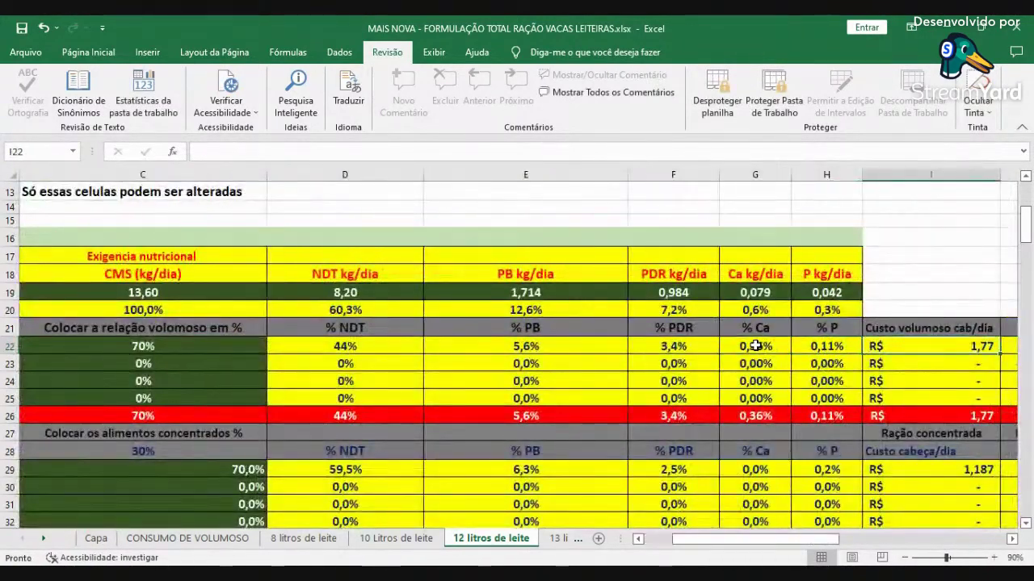
key("Right")
key("Right")
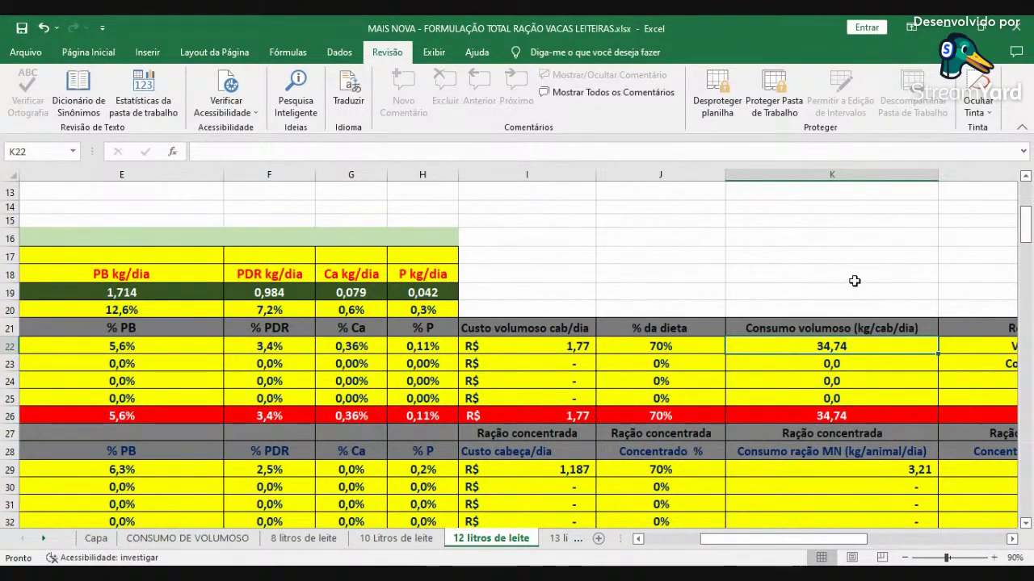
Step: Check the Silagem milho green-matter intake for a 500 kg cow in CONSUMO DE VOLUMOSO, and return to C22 in "12 litros de leite"
left_click(216, 539)
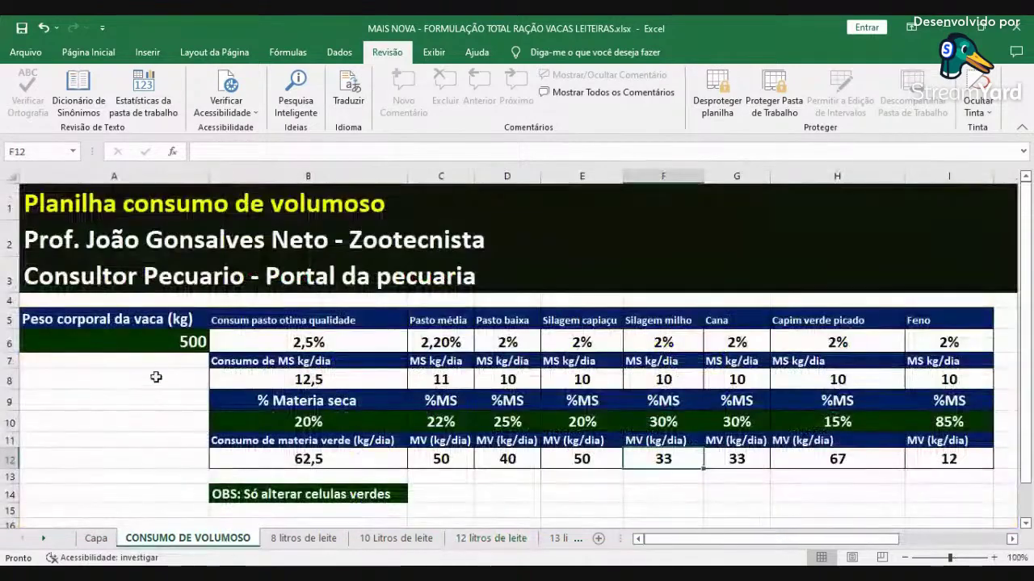
left_click(163, 341)
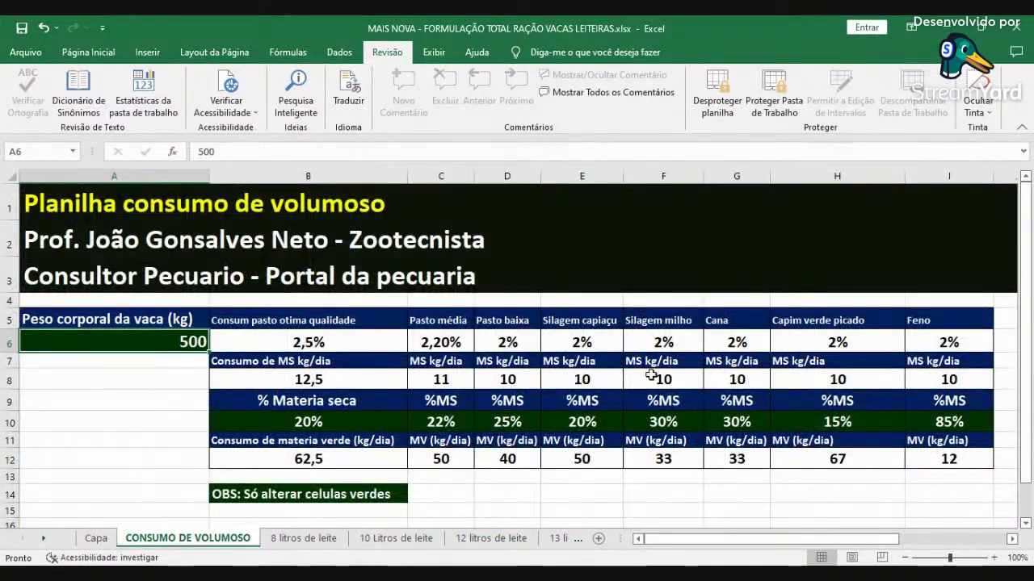
left_click(661, 465)
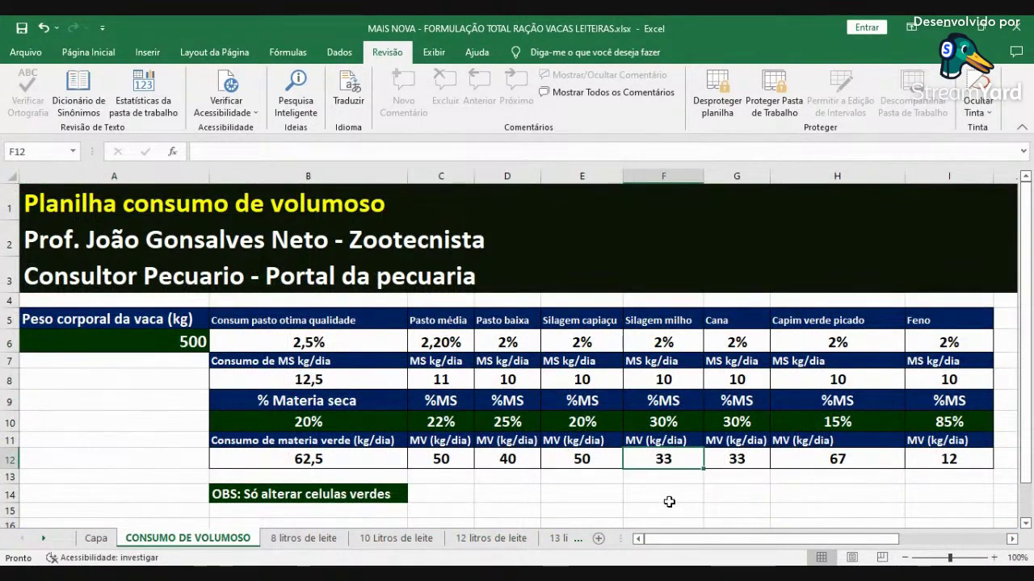
left_click(484, 539)
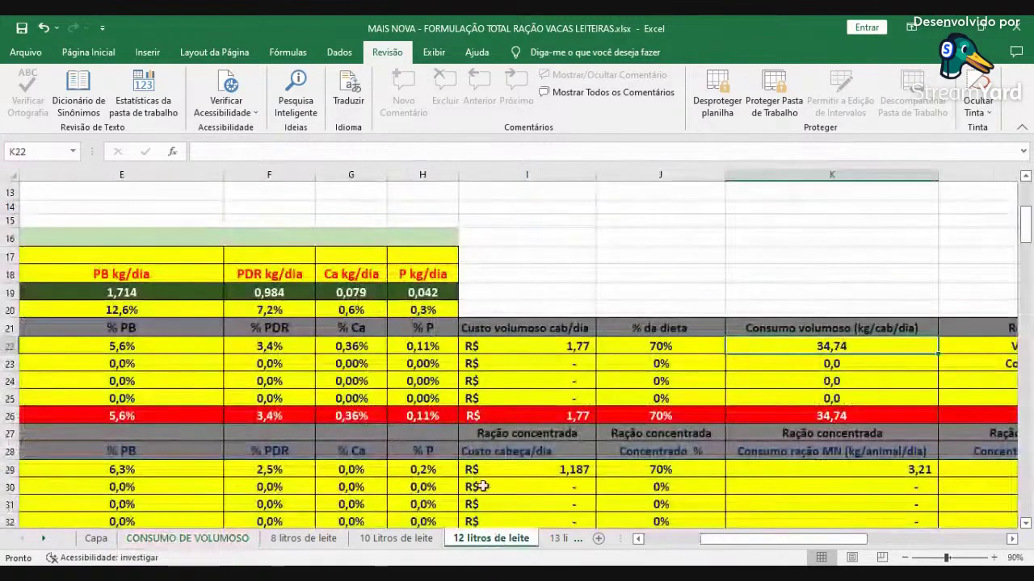
left_click(667, 540)
left_click(734, 346)
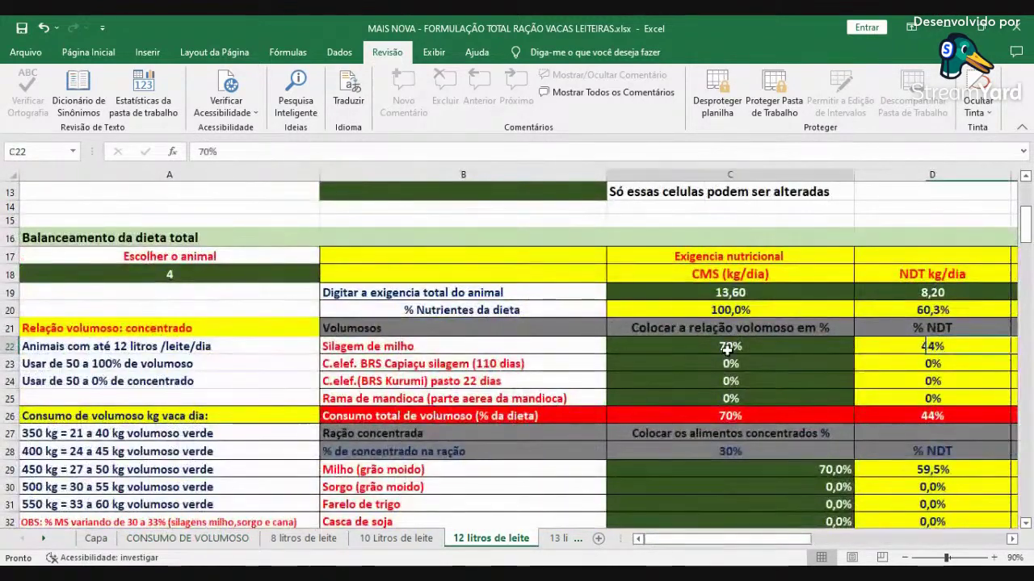
Step: Set the Silagem de milho share in C22 to 65% and check its daily consumption per head in row 22
type("65")
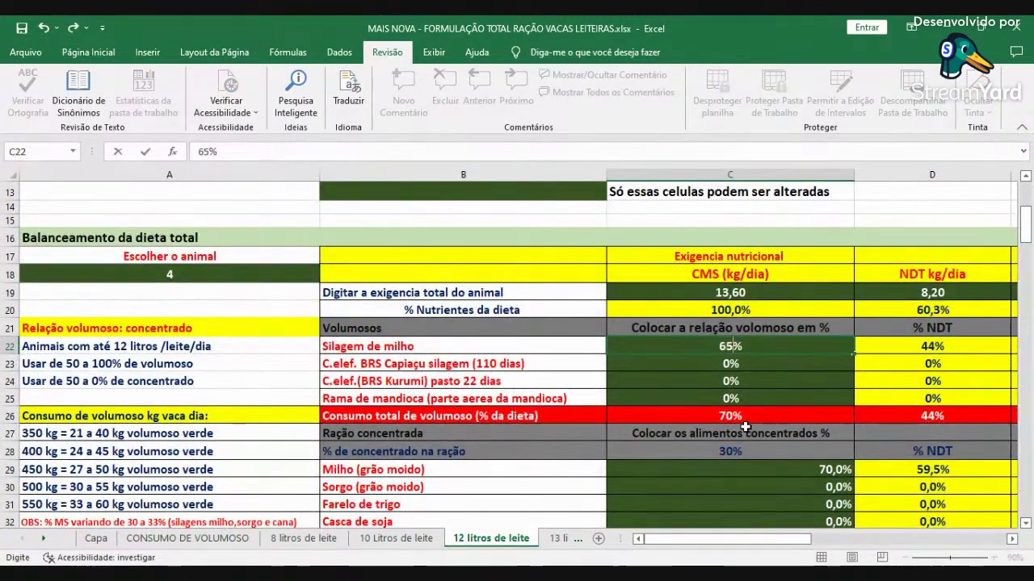
key("Tab")
key("Tab")
key("Tab")
key("Tab")
key("Tab")
key("Tab")
key("Tab")
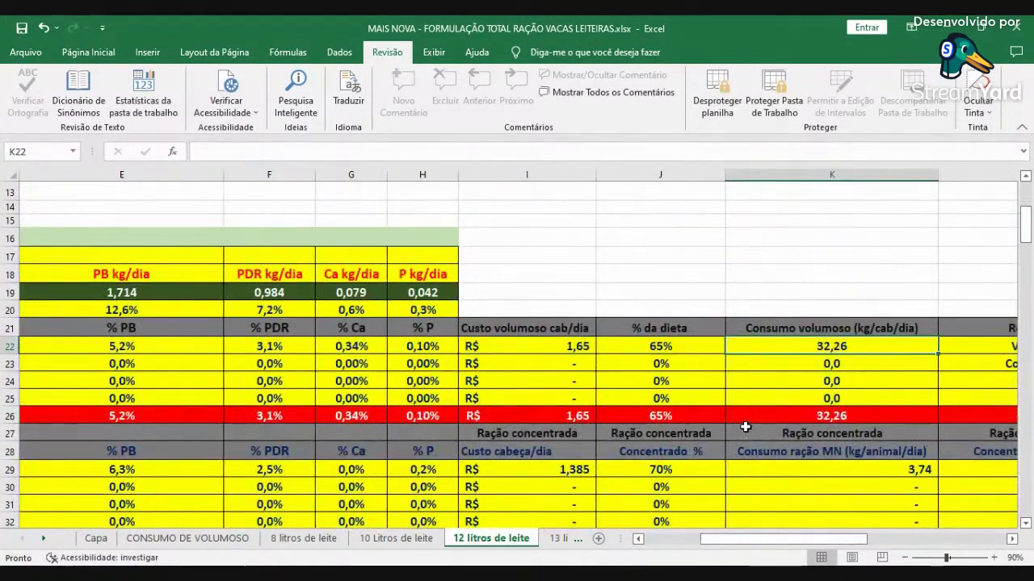
key("Left")
key("Left")
key("Left")
key("Left")
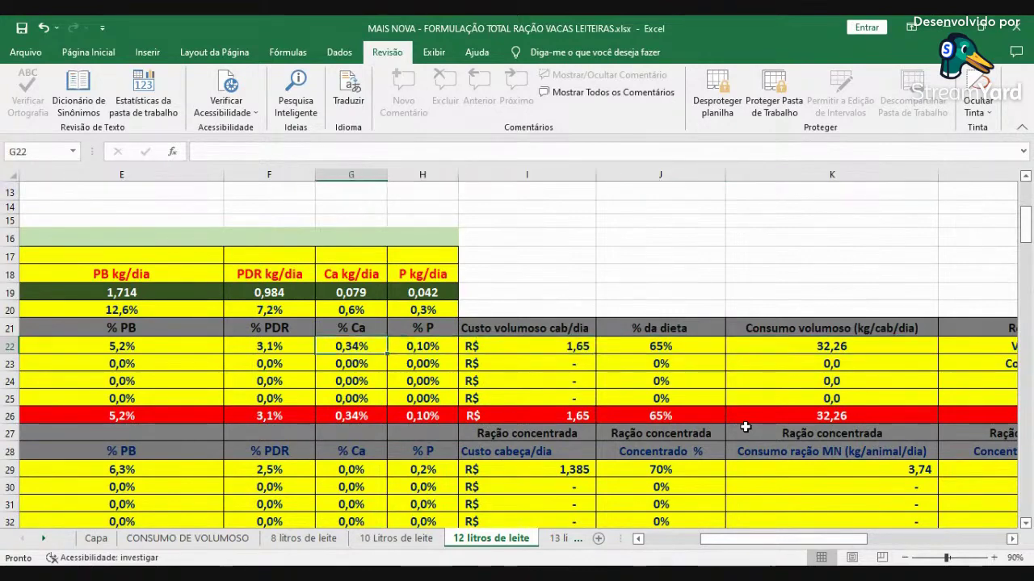
key("Left")
key("Left")
key("Left")
key("Left")
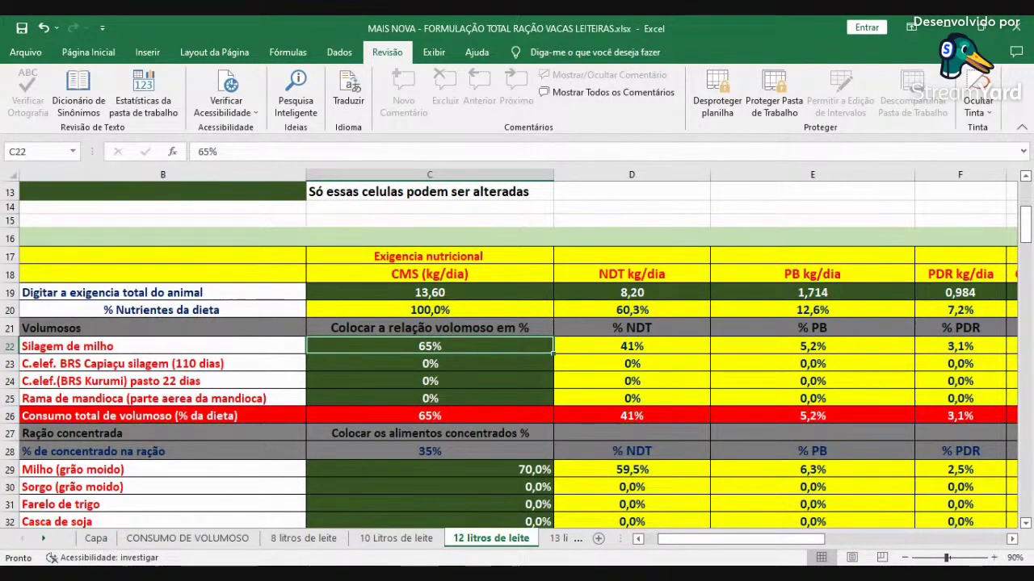
left_click(640, 538)
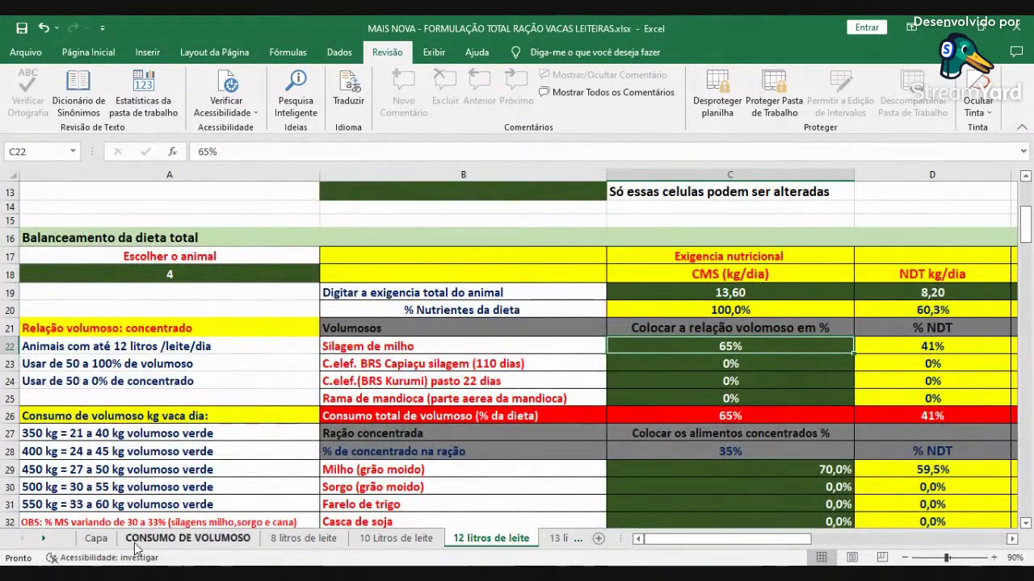
Step: Check the Cana green-matter intake and the cow's body weight in CONSUMO DE VOLUMOSO
left_click(186, 538)
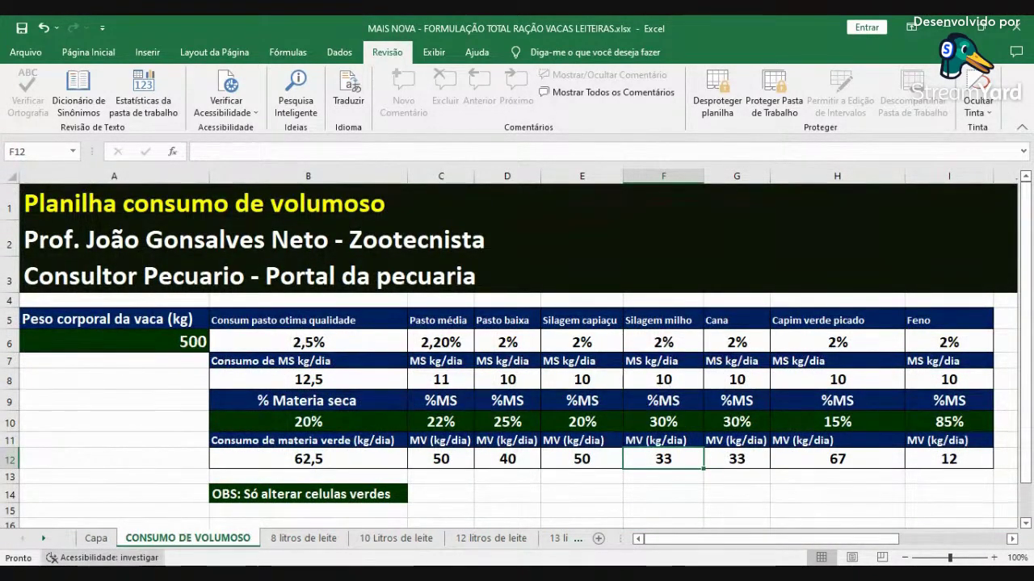
left_click(735, 465)
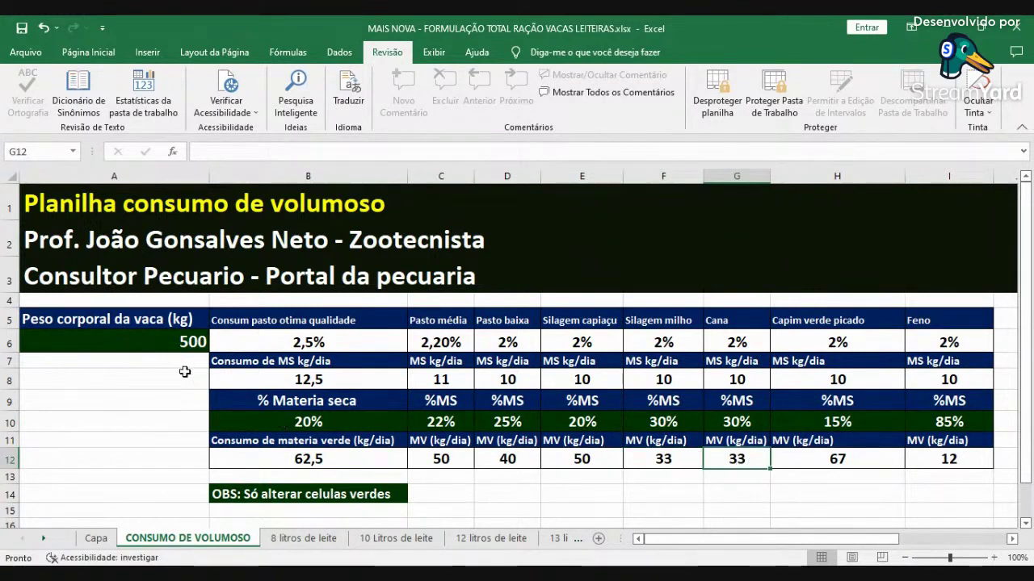
left_click(167, 343)
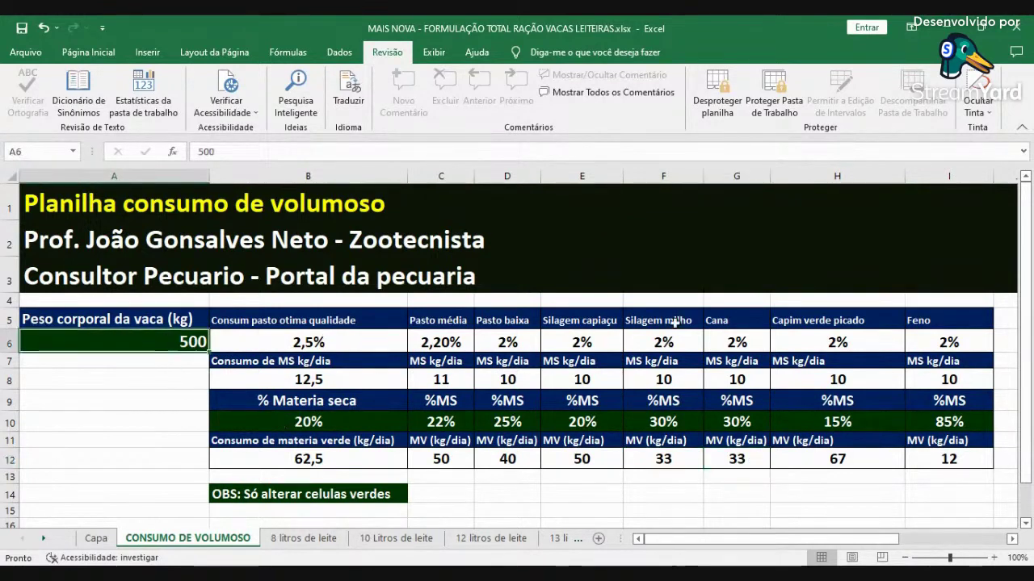
Step: Set the Silagem milho dry-matter percentage in F10 to 33% and check its green-matter intake in F12
left_click(662, 428)
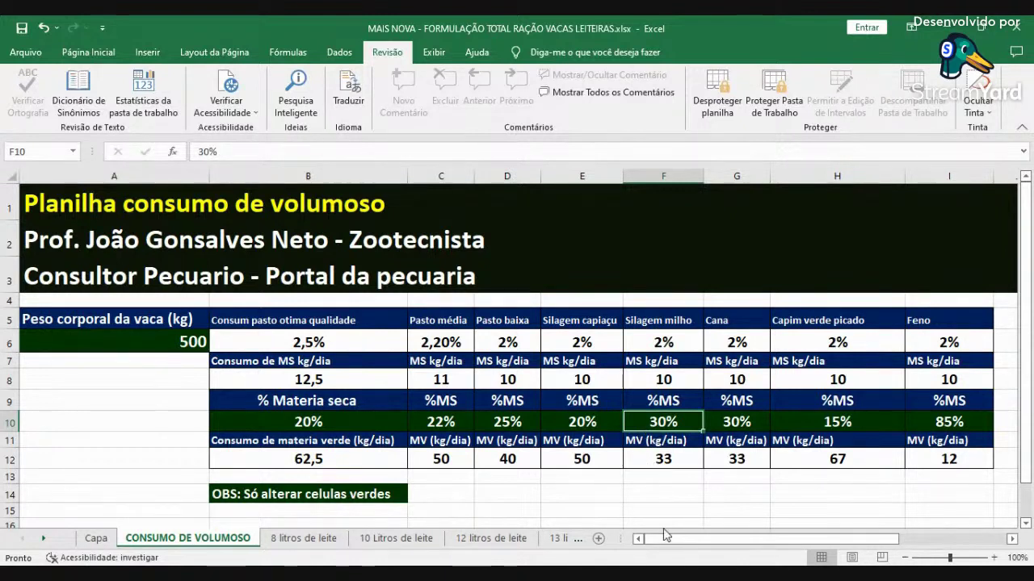
type("33")
key("Return")
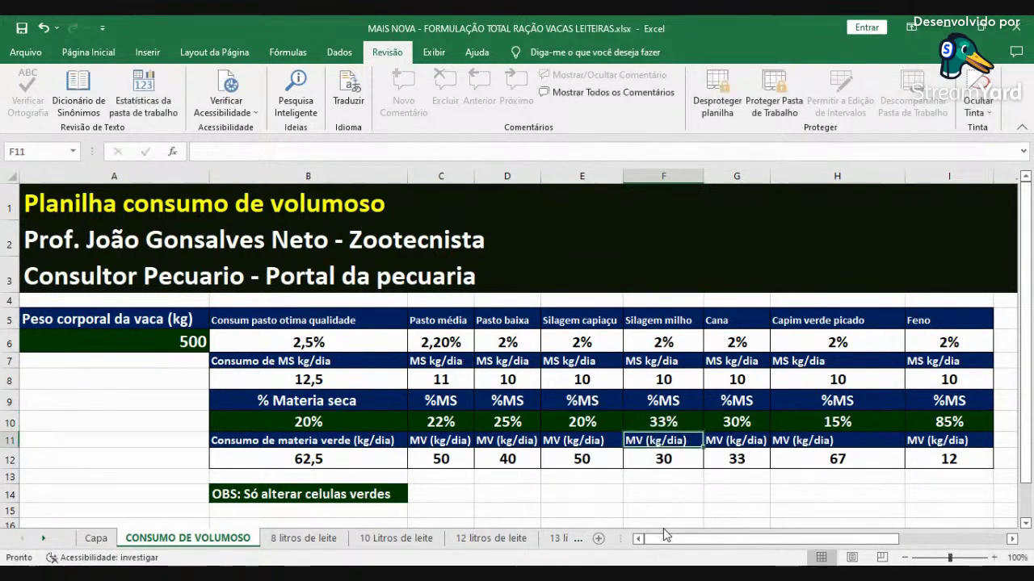
key("Down")
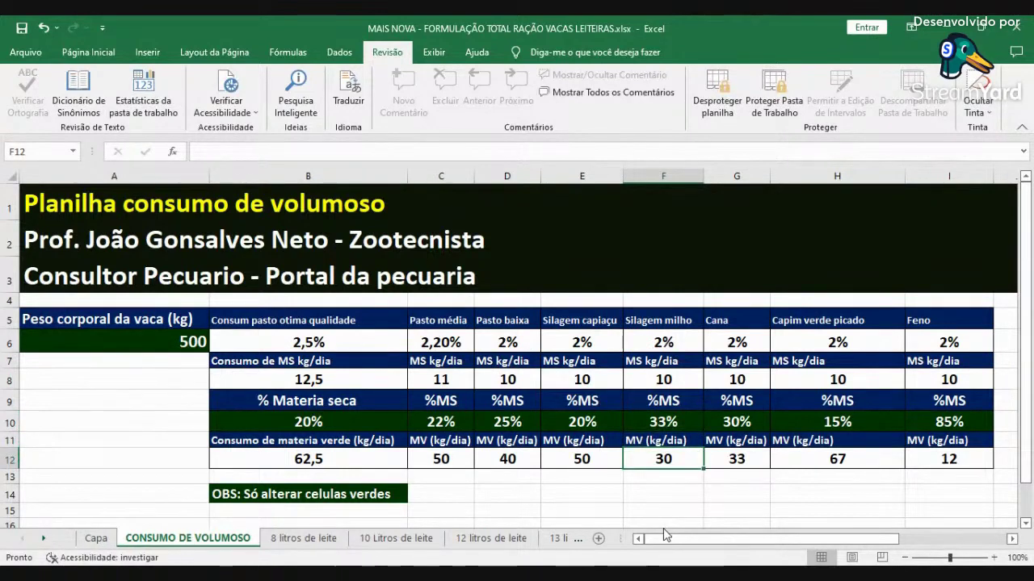
key("Up")
key("Up")
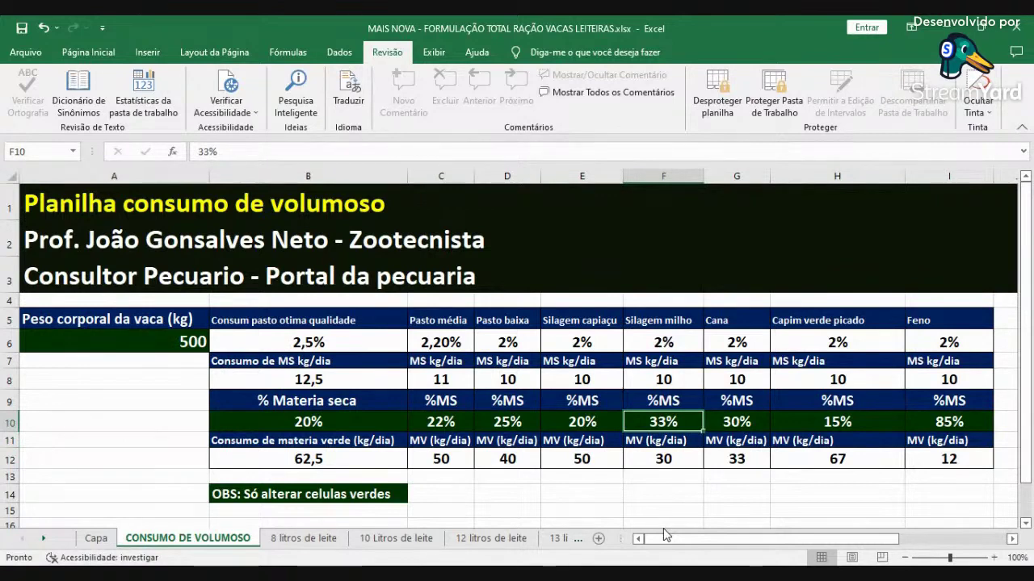
Step: Set the %MS of Silagem de milho in C55 of "12 litros de leite" to 30
left_click(488, 538)
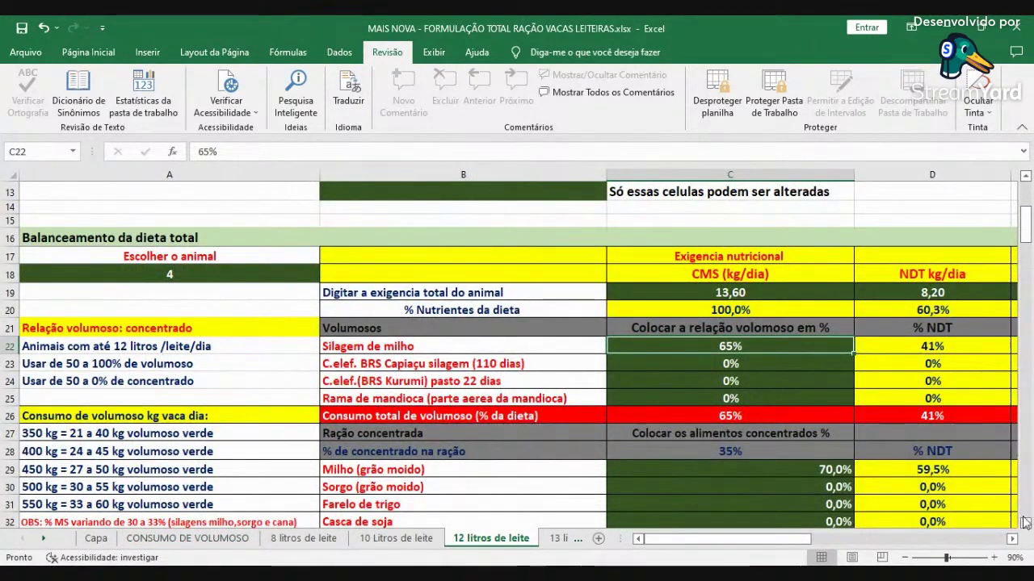
scroll(1019, 549, "right", 4)
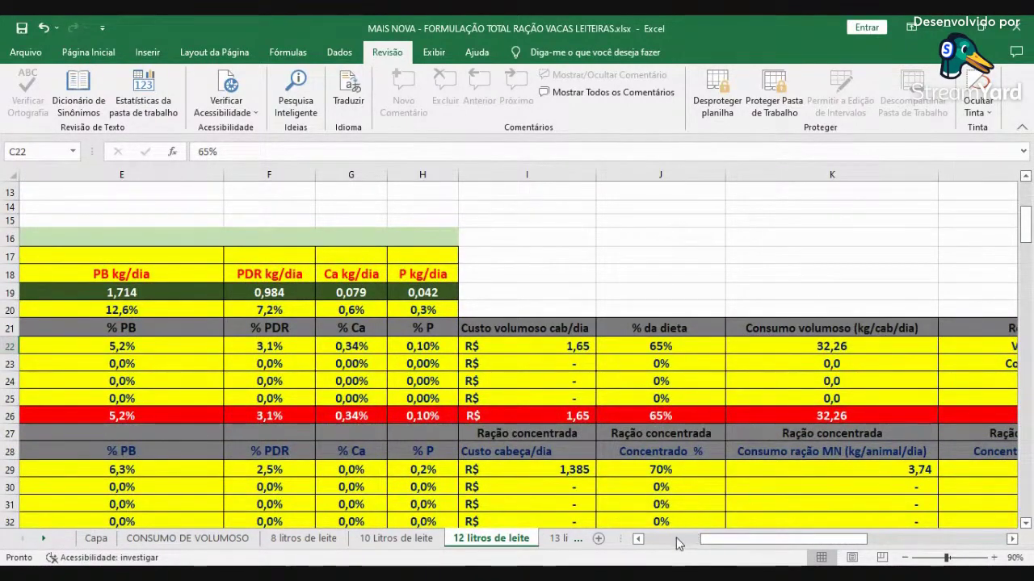
left_click(678, 540)
scroll(706, 504, "down", 9)
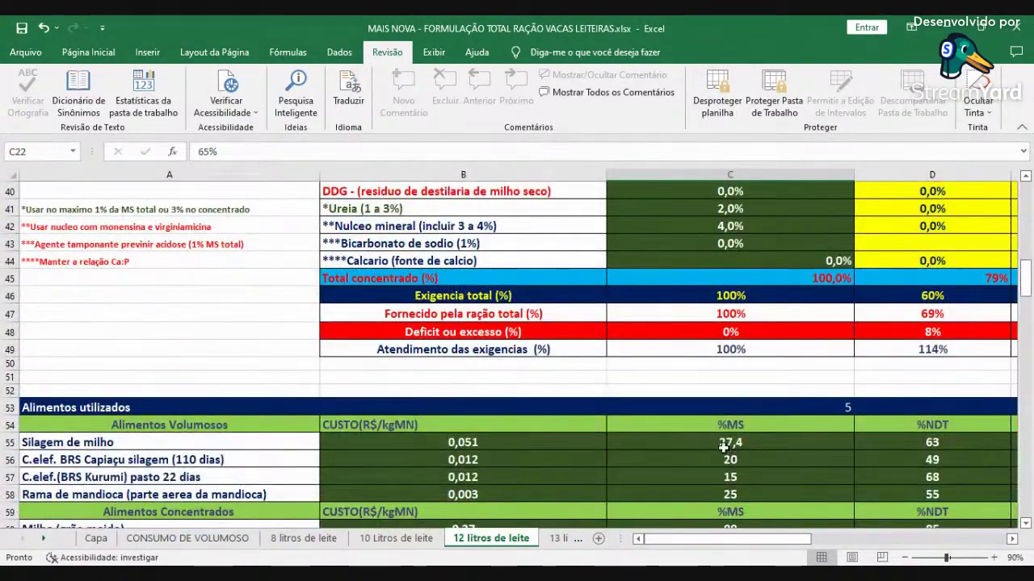
left_click(711, 443)
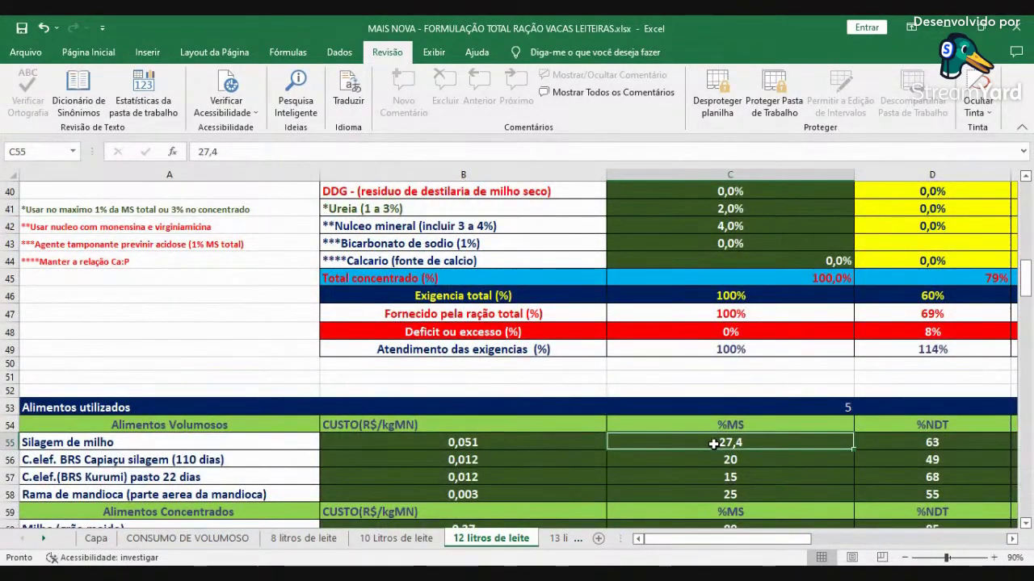
type("30")
key("Return")
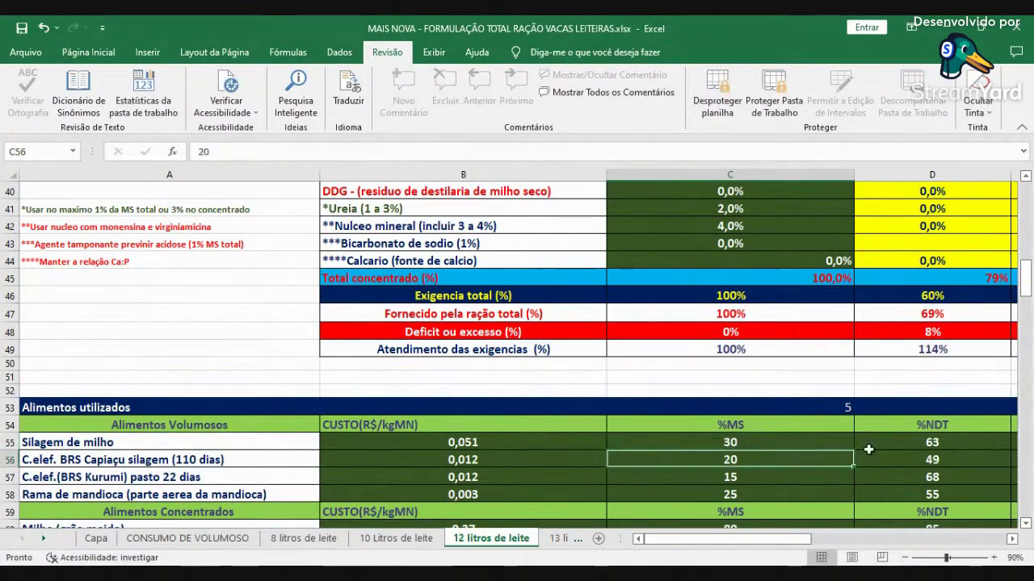
Step: Check the Silagem de milho cost and daily forage consumption per head in row 22 with the new dry-matter value
scroll(899, 447, "up", 8)
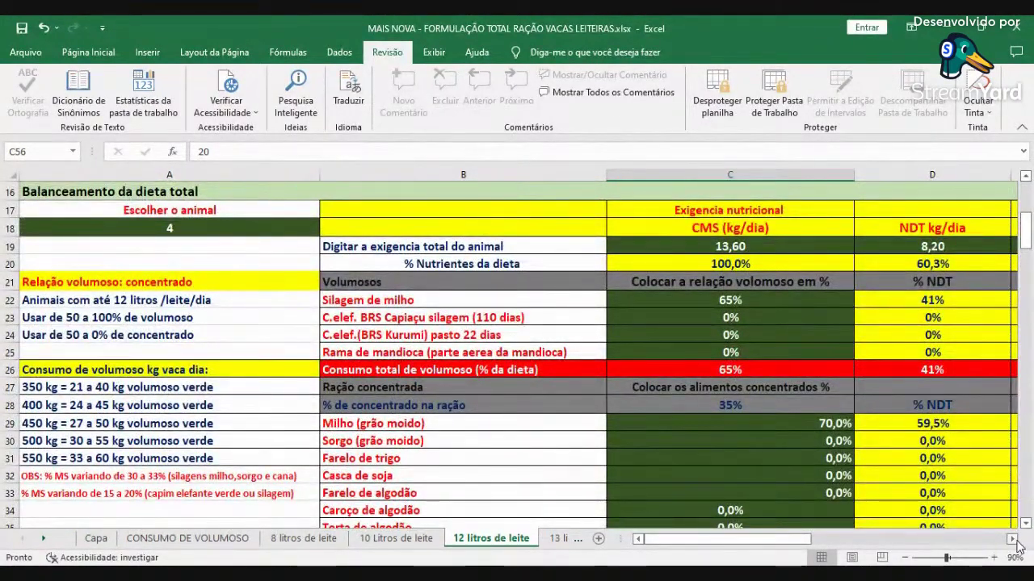
left_click_drag(1014, 539, 1013, 539)
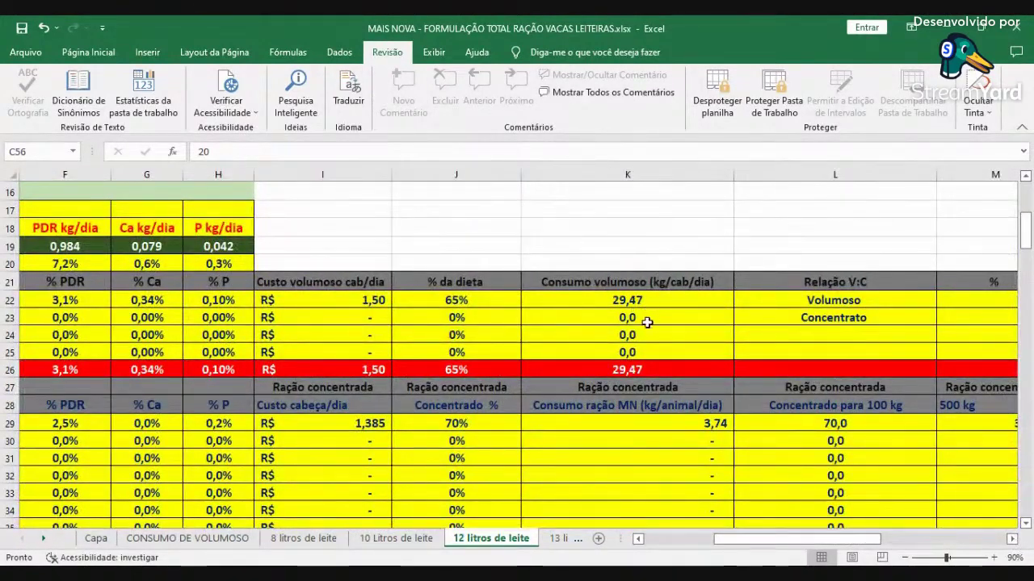
left_click(664, 539)
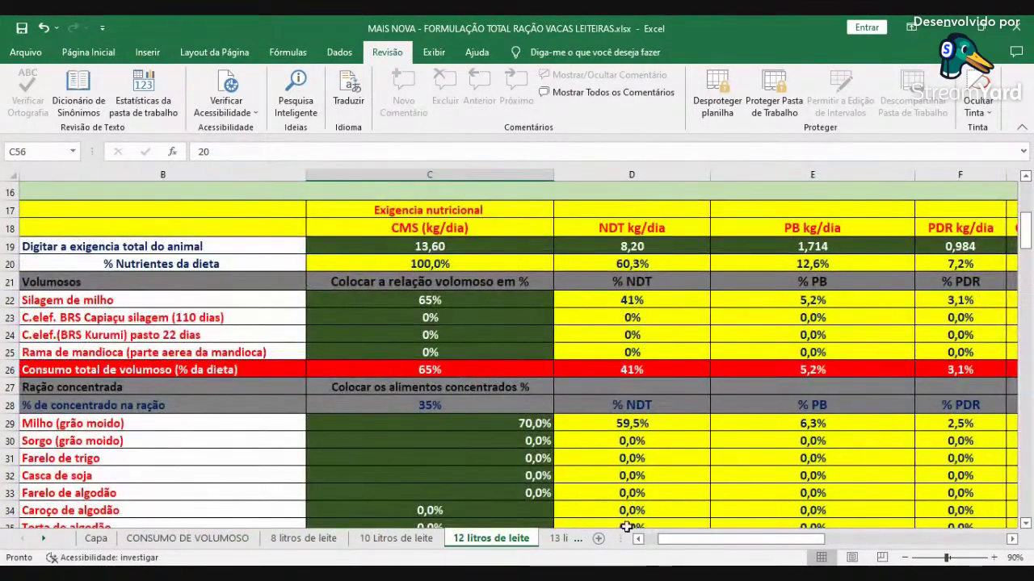
left_click(638, 540)
Step: Replace the ground corn with sorghum in the concentrate: set Milho (grão moido) to 0% and Sorgo (grão moido) to 70%
scroll(774, 357, "down", 1)
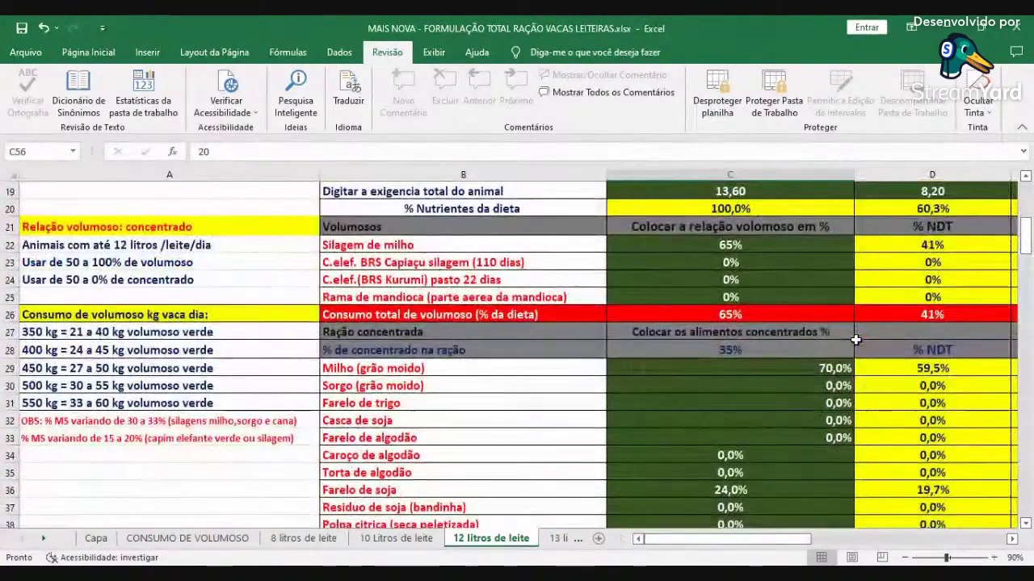
scroll(774, 356, "down", 1)
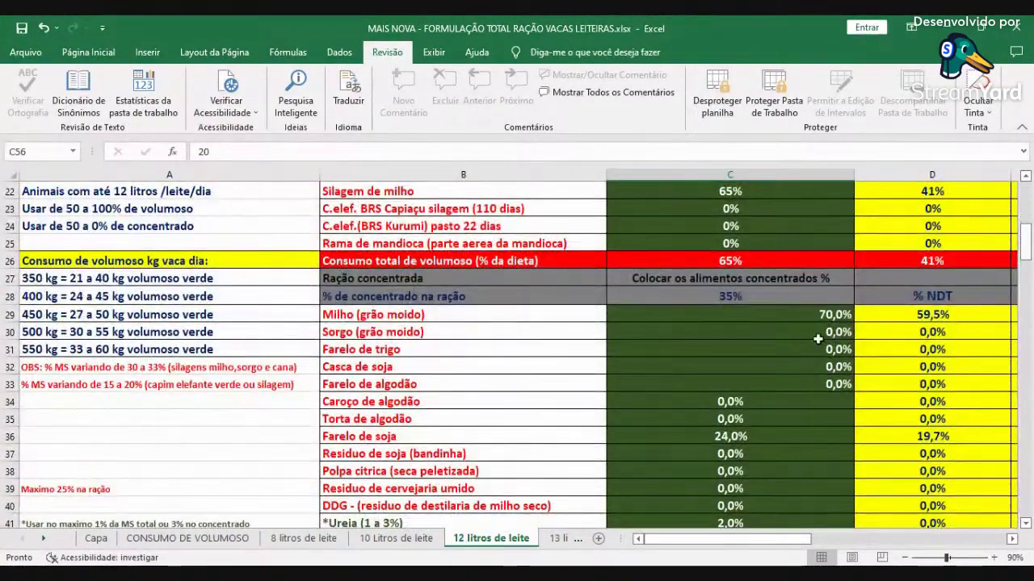
scroll(805, 346, "down", 1)
scroll(795, 316, "up", 3)
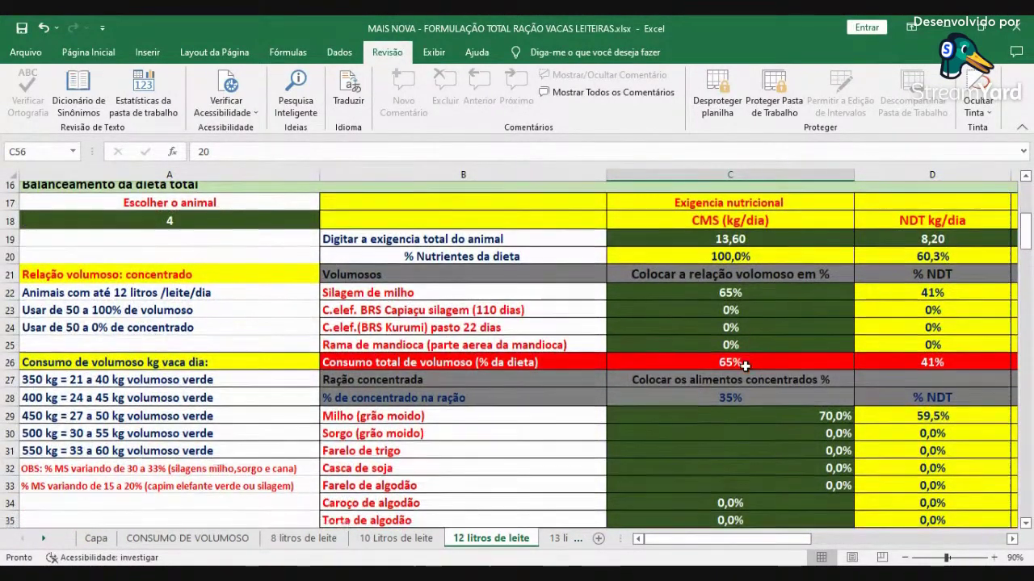
scroll(764, 324, "down", 1)
scroll(802, 377, "down", 2)
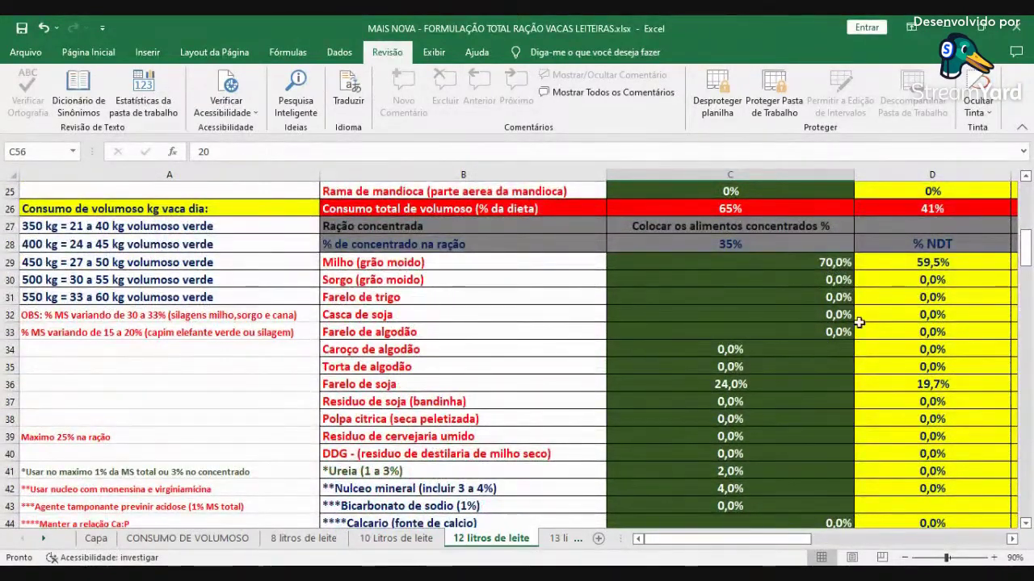
left_click(819, 265)
type("0")
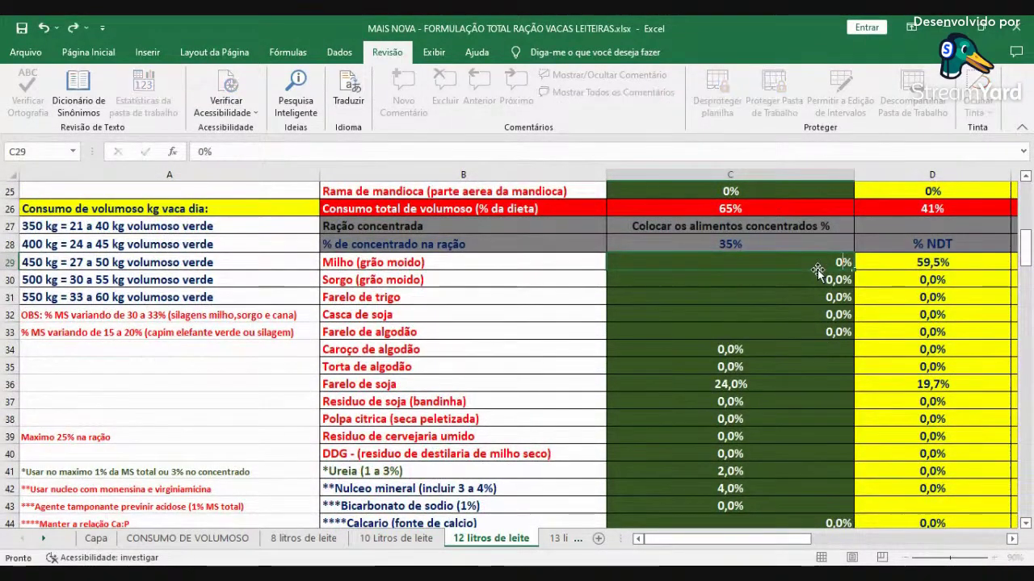
key("Return")
type("70")
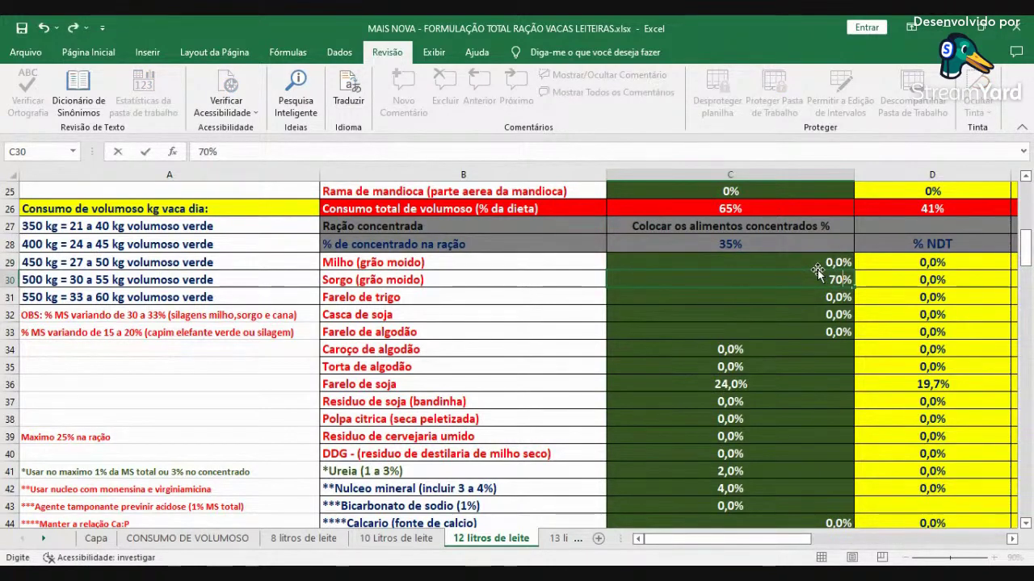
key("Return")
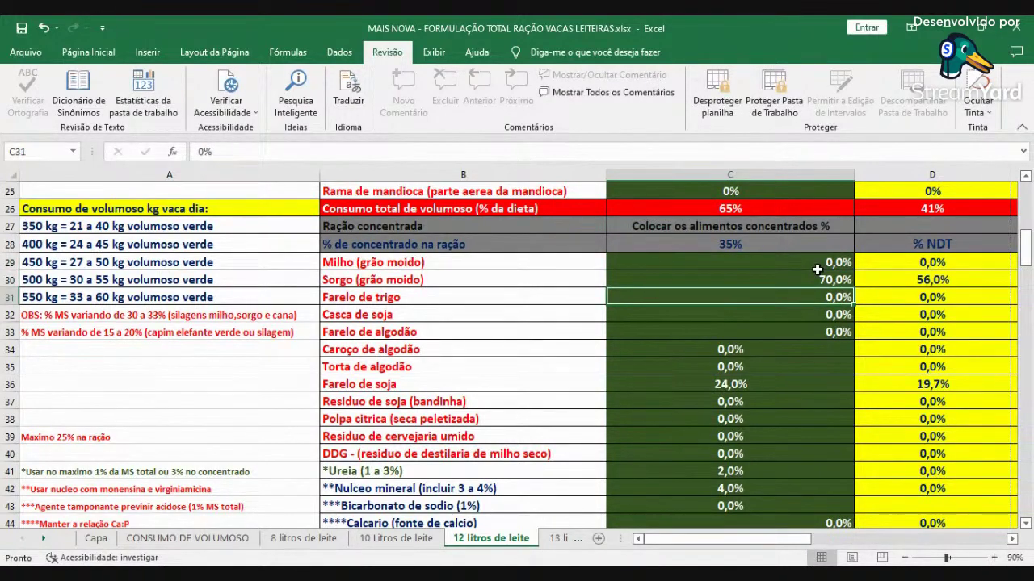
Step: Set the Farelo de soja share of the concentrate in C36 to 0%
scroll(800, 339, "down", 1)
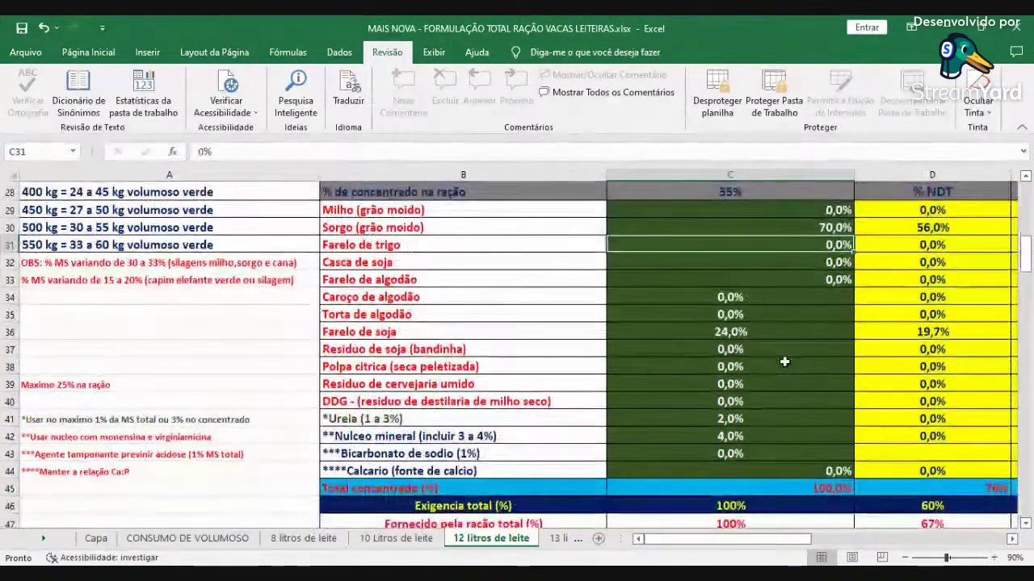
left_click(717, 332)
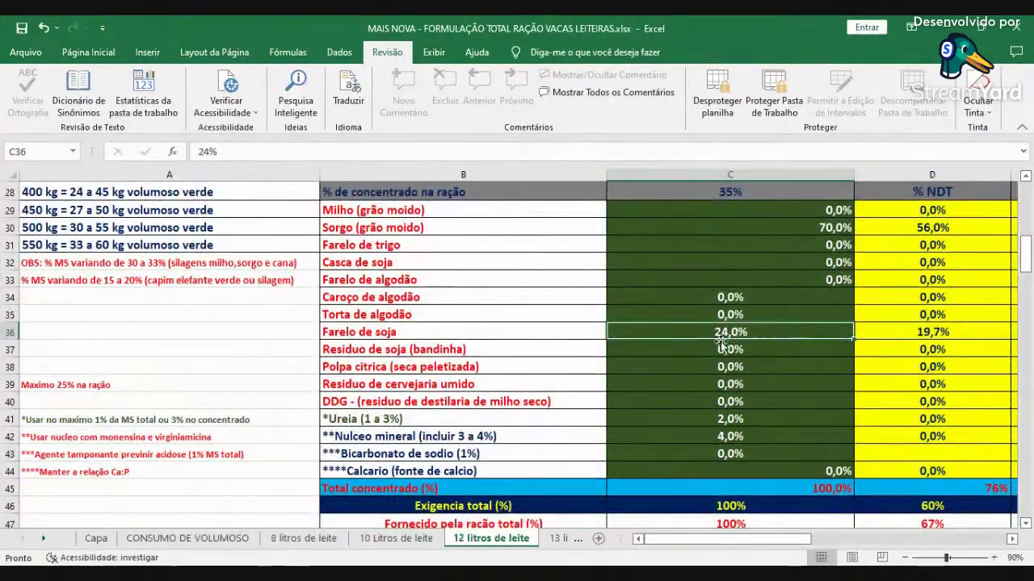
scroll(752, 359, "down", 2)
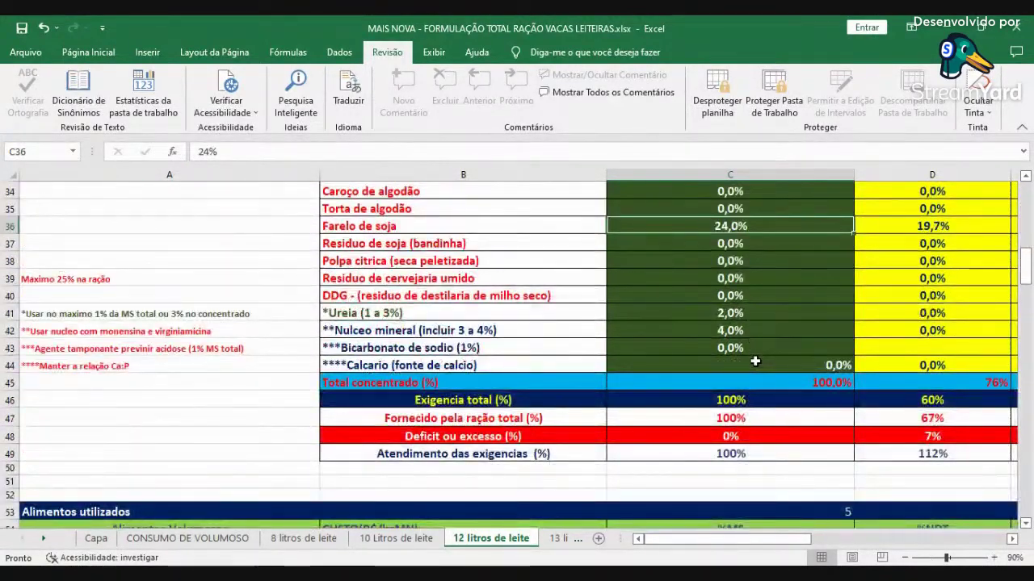
scroll(755, 361, "up", 1)
scroll(755, 361, "up", 1)
type("0")
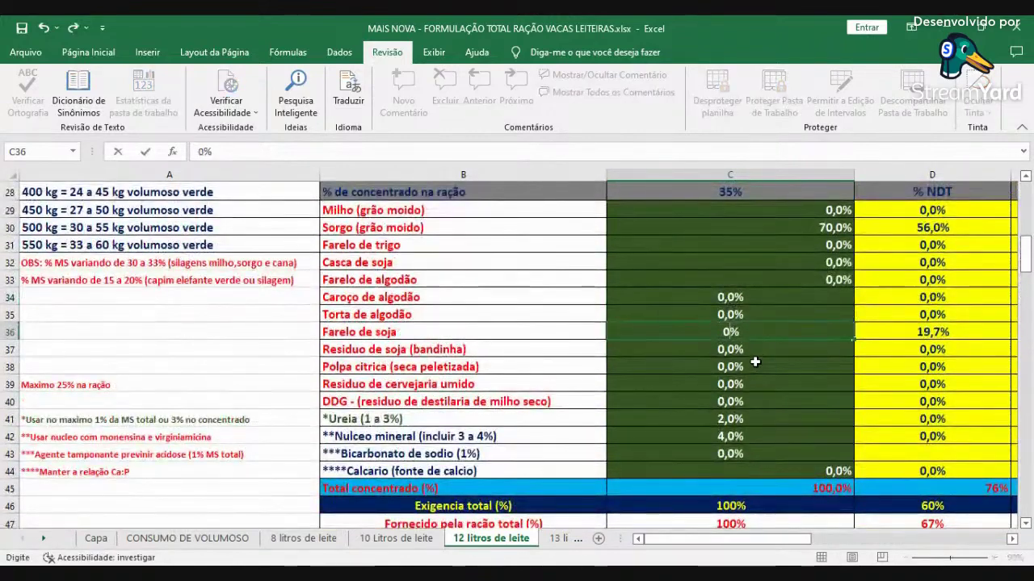
key("Up")
Step: Try Farelo de algodão at 25% of the concentrate in C33, and settle it at 24%
key("Up")
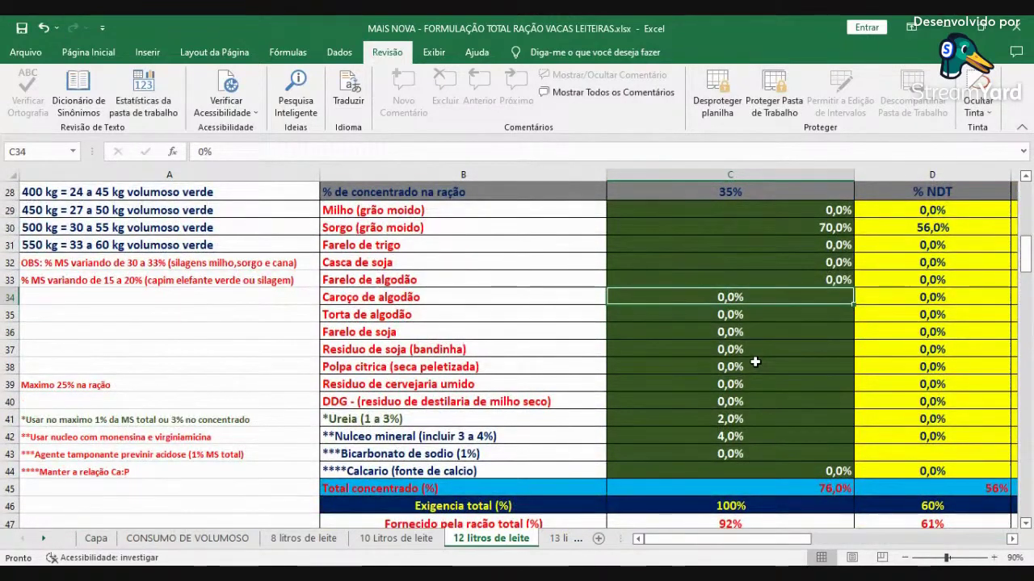
key("Up")
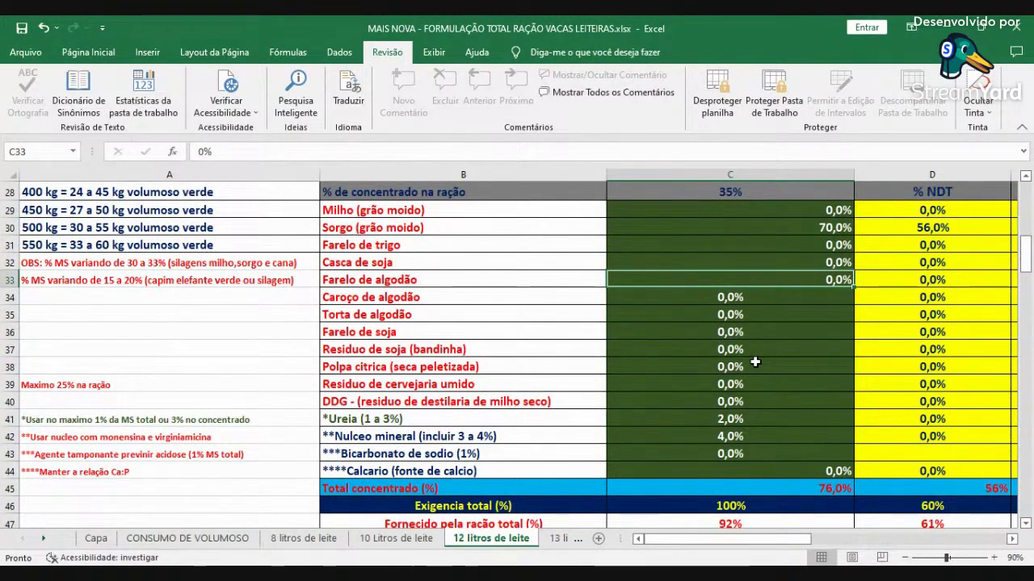
type("25")
key("Return")
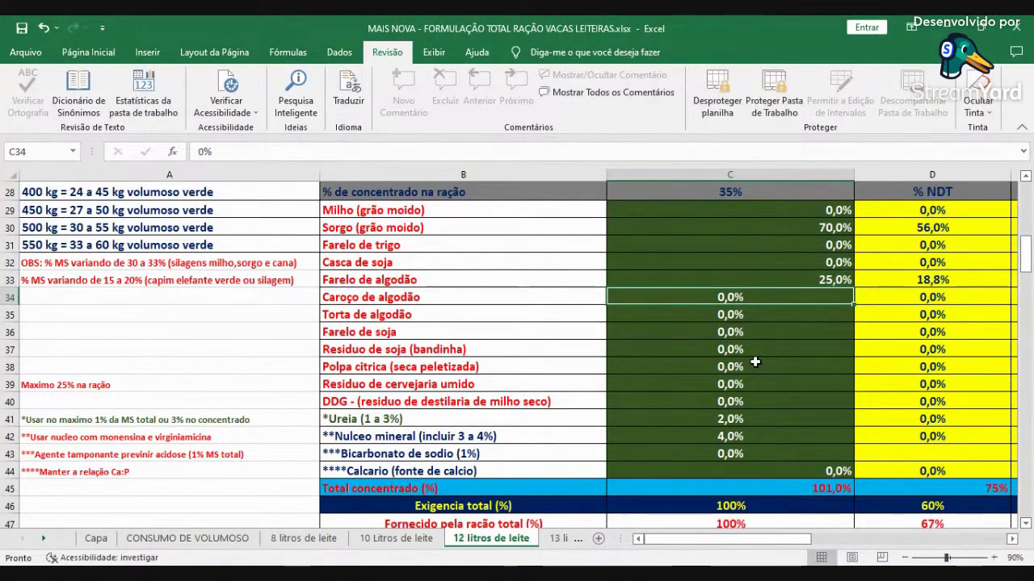
key("Up")
type("24")
key("Return")
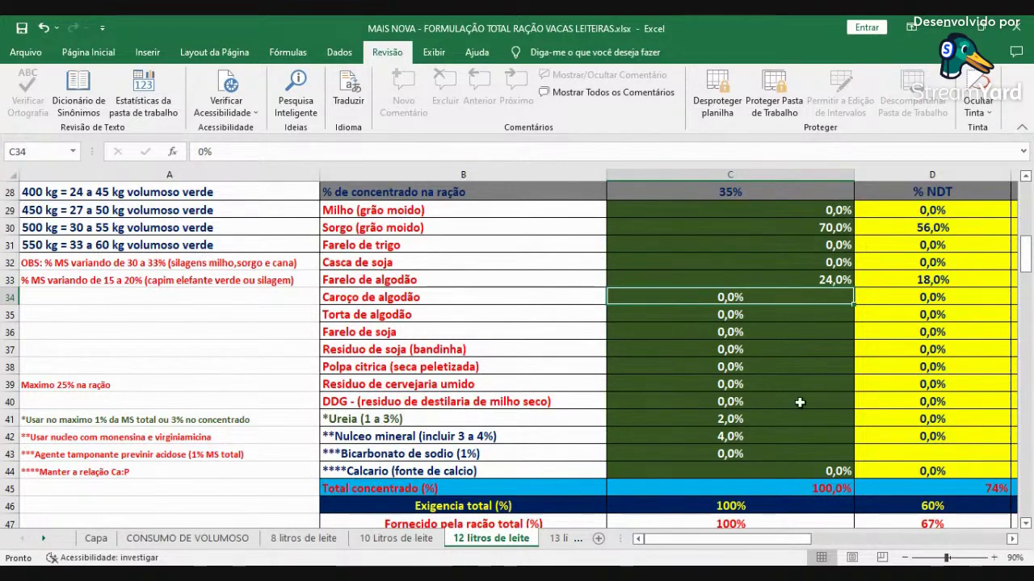
Step: Check the Ureia and mineral shares of the concentrate, and the ration's NDT, PB, PDR, Ca and P balance in rows 48 and 49
scroll(787, 404, "down", 1)
left_click(736, 364)
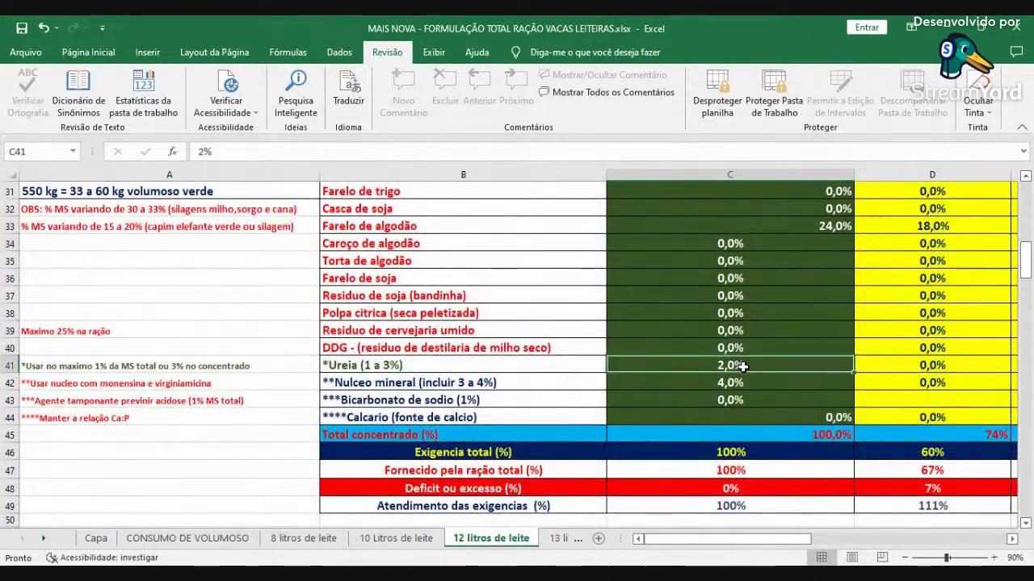
left_click(772, 387)
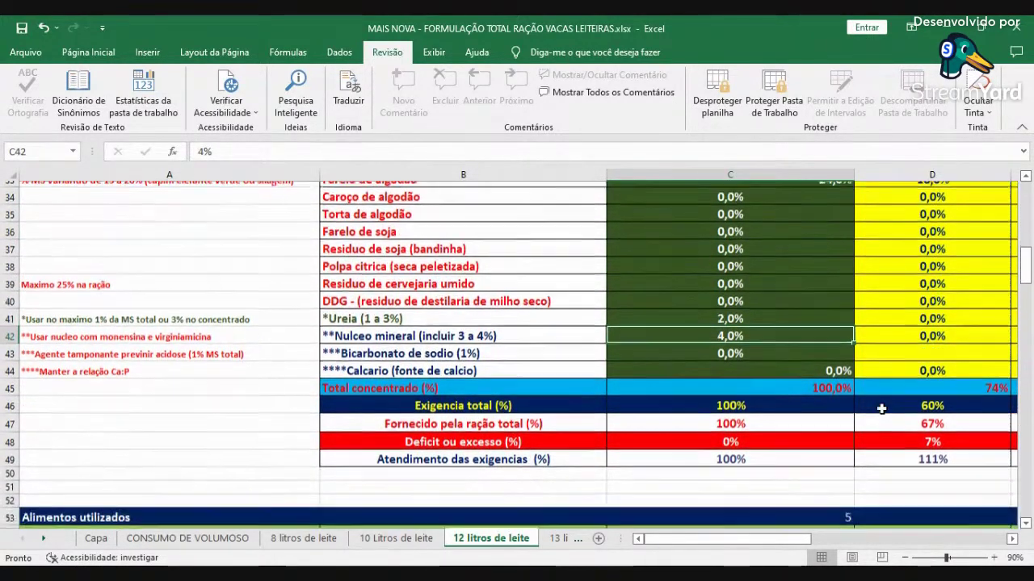
scroll(884, 403, "down", 1)
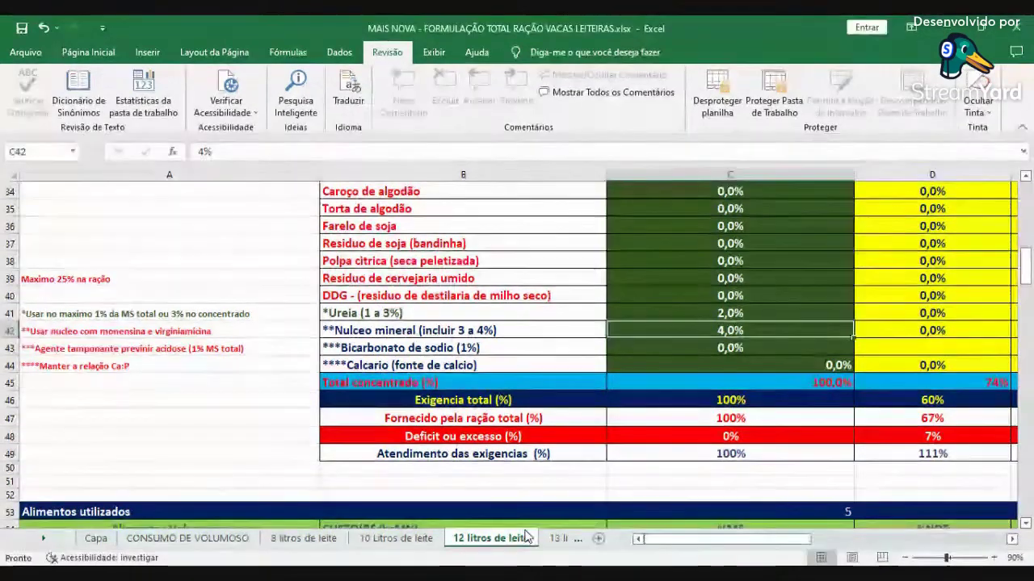
left_click(1012, 539)
left_click(596, 457)
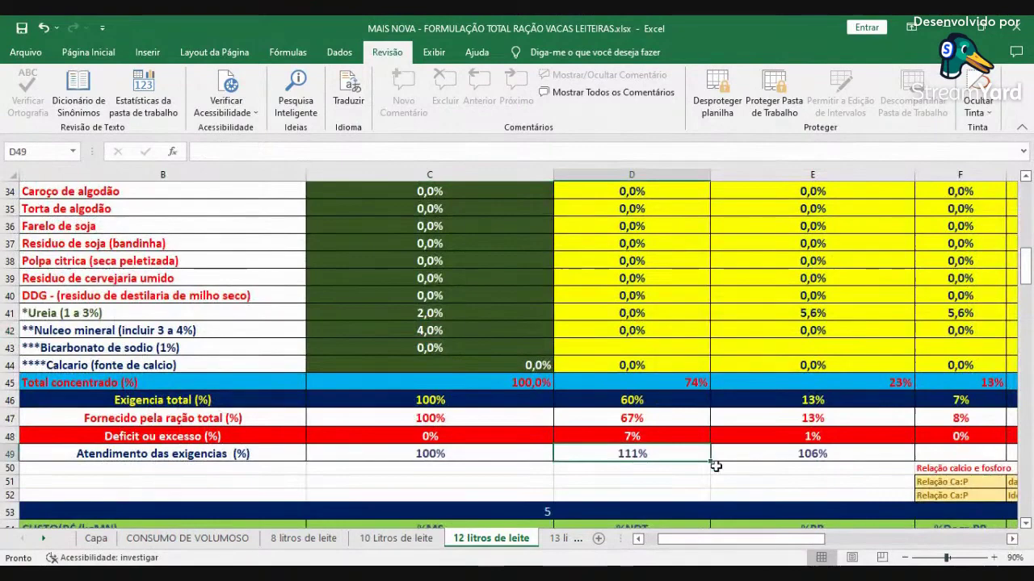
left_click(807, 454)
left_click(1012, 539)
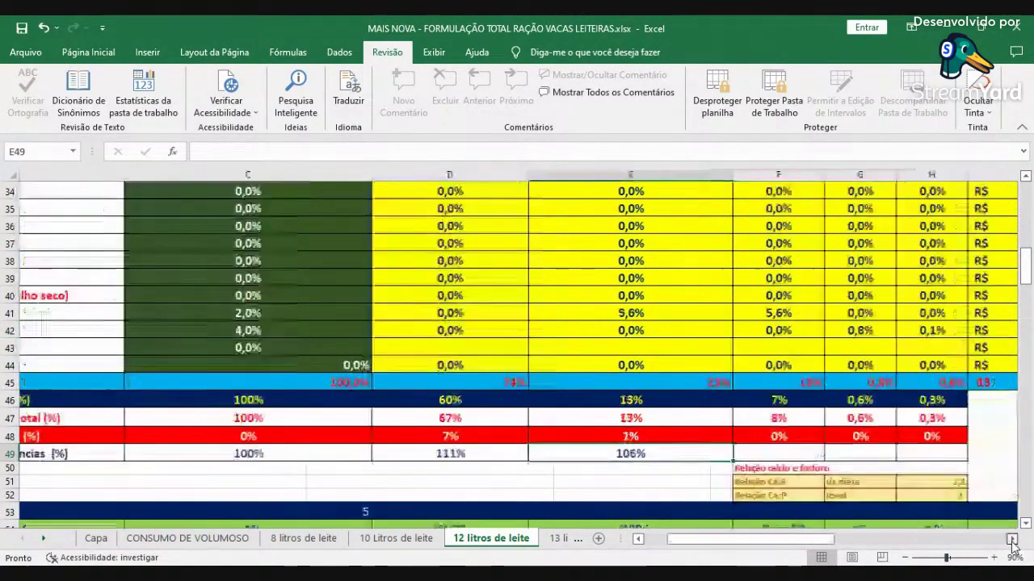
left_click(658, 438)
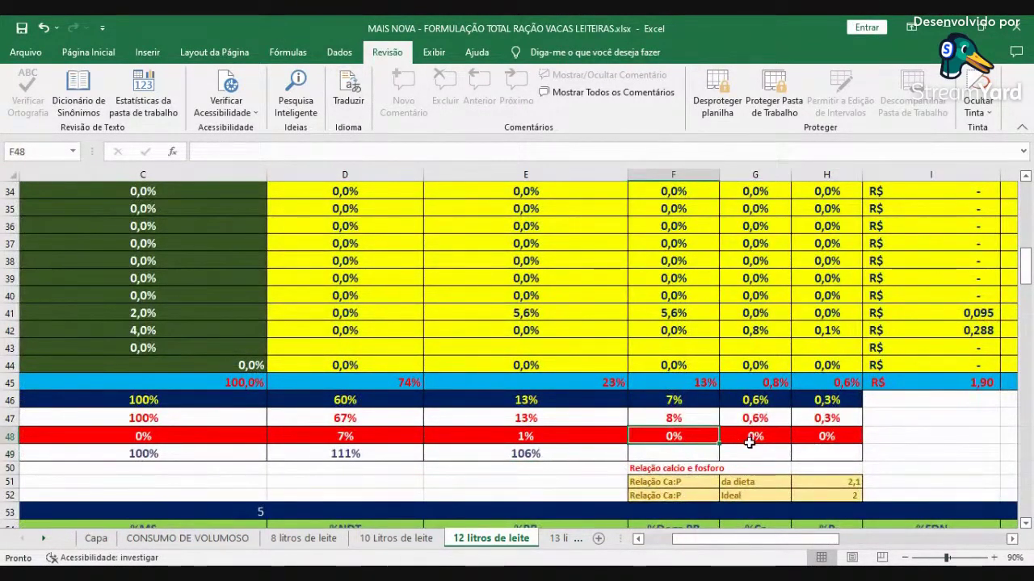
left_click(751, 437)
left_click(812, 438)
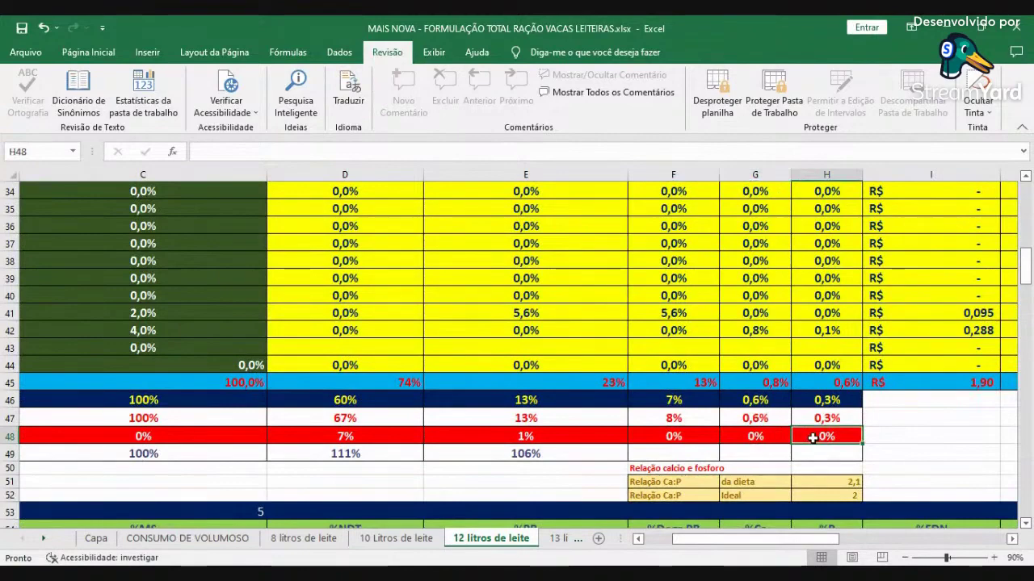
Step: Review the concentrate ingredient percentages in column C against the Deficit ou excesso row across all nutrients
left_click(639, 539)
left_click(638, 539)
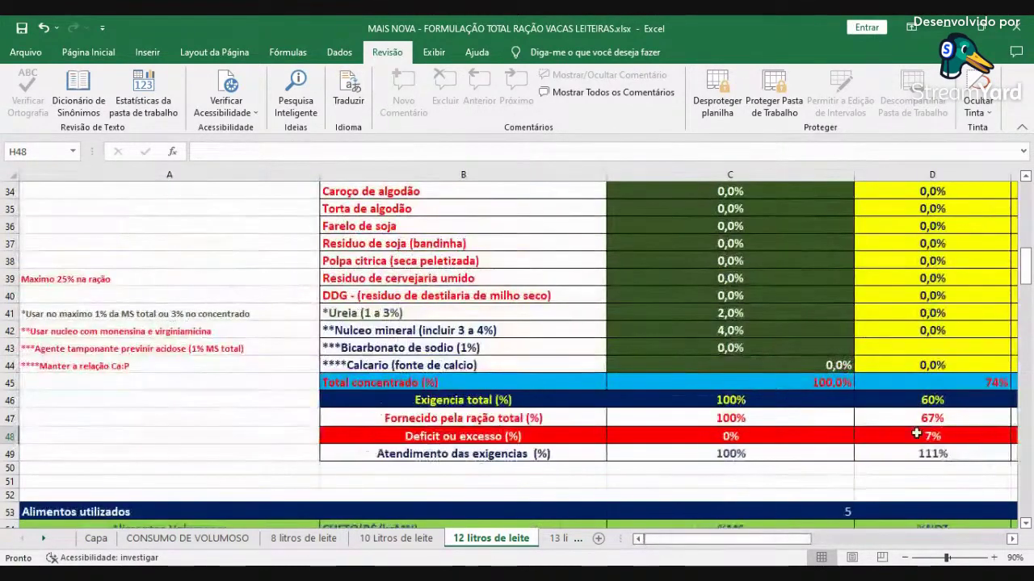
left_click(1011, 539)
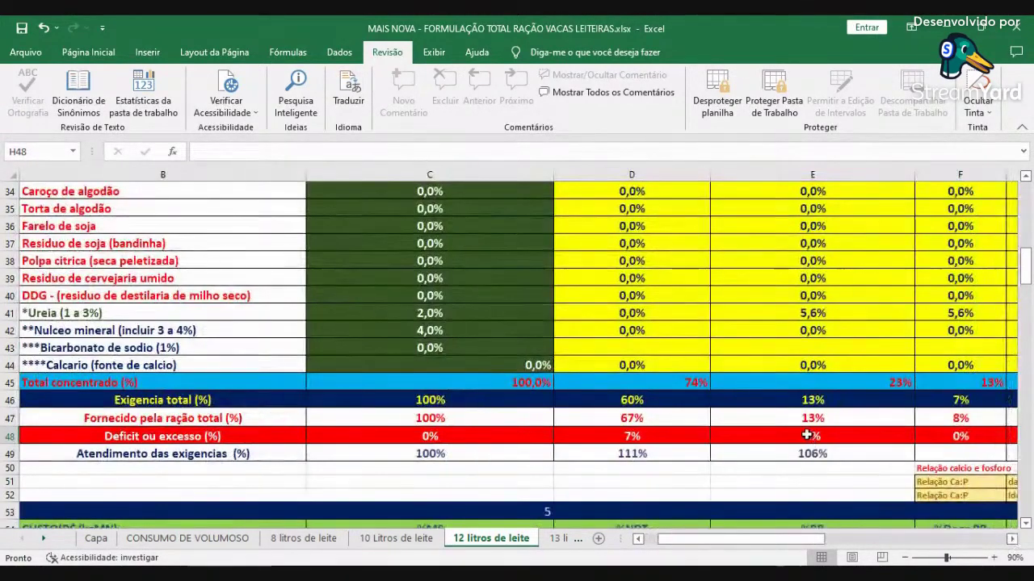
scroll(424, 358, "up", 5)
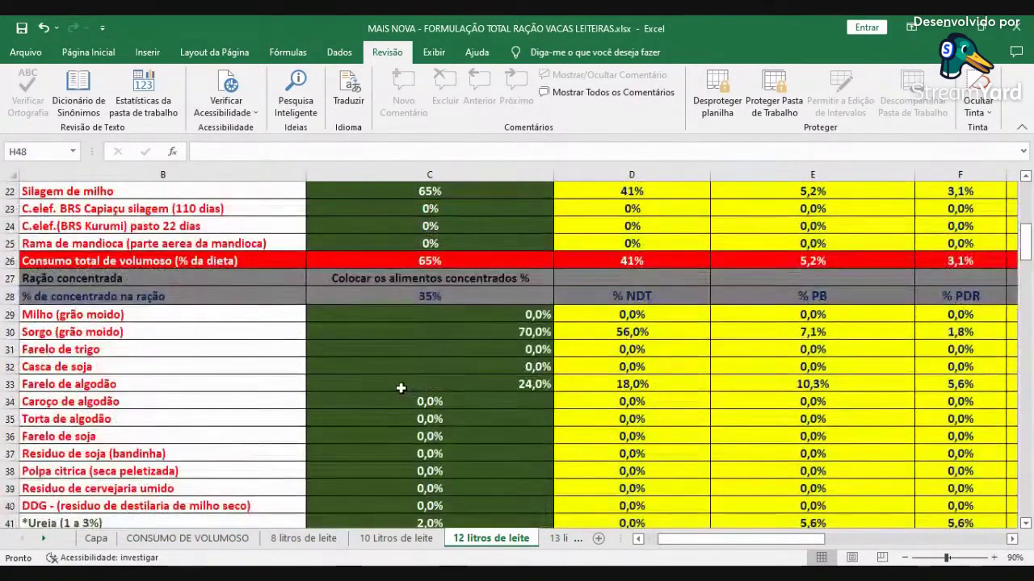
scroll(403, 380, "down", 3)
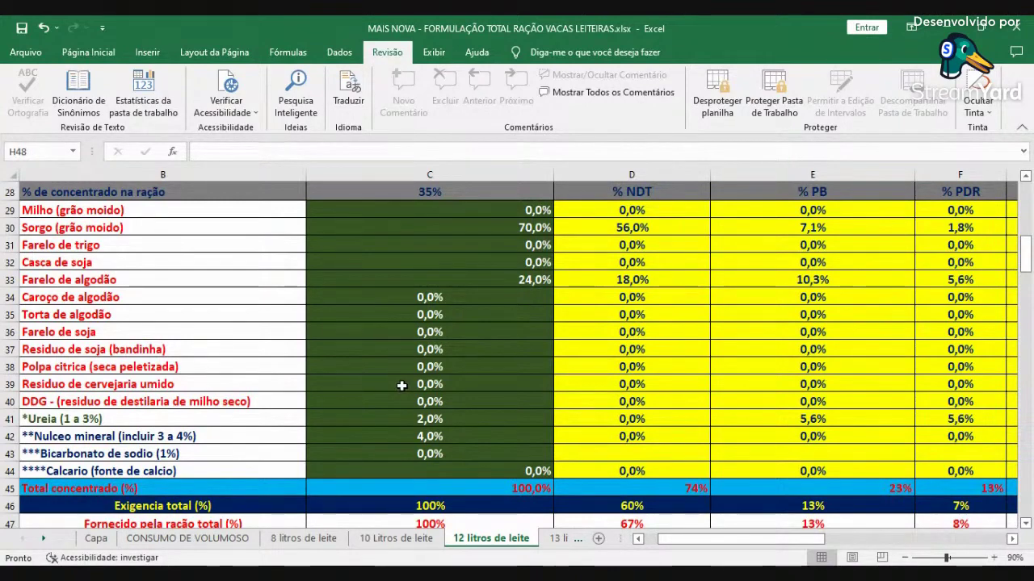
scroll(915, 511, "down", 1)
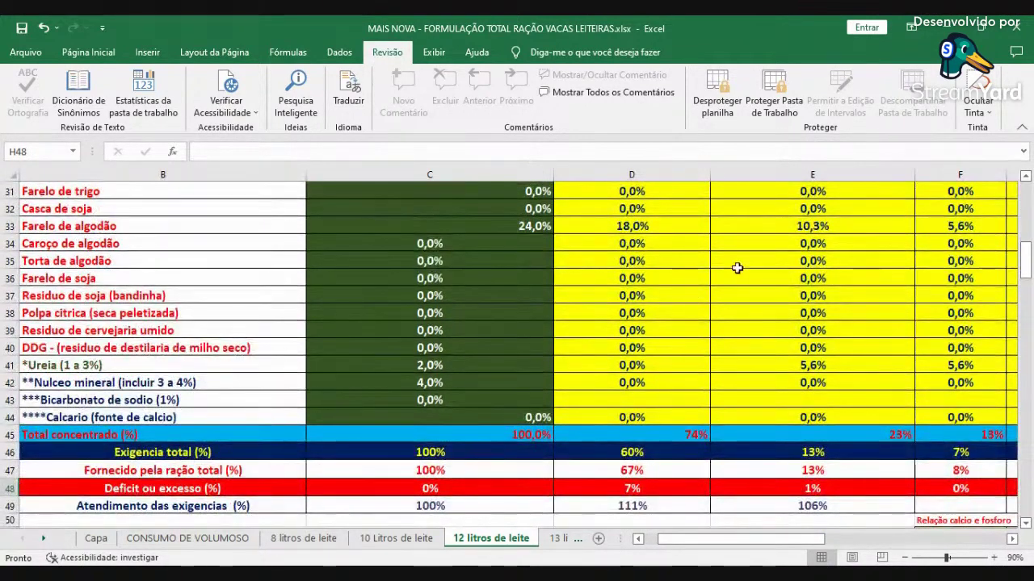
scroll(703, 394, "down", 1)
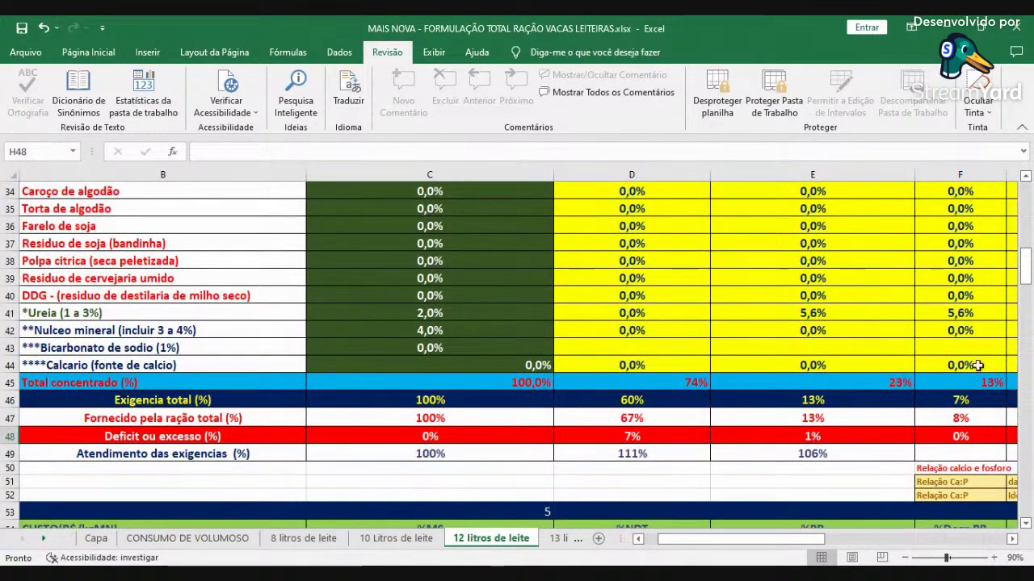
left_click(1012, 540)
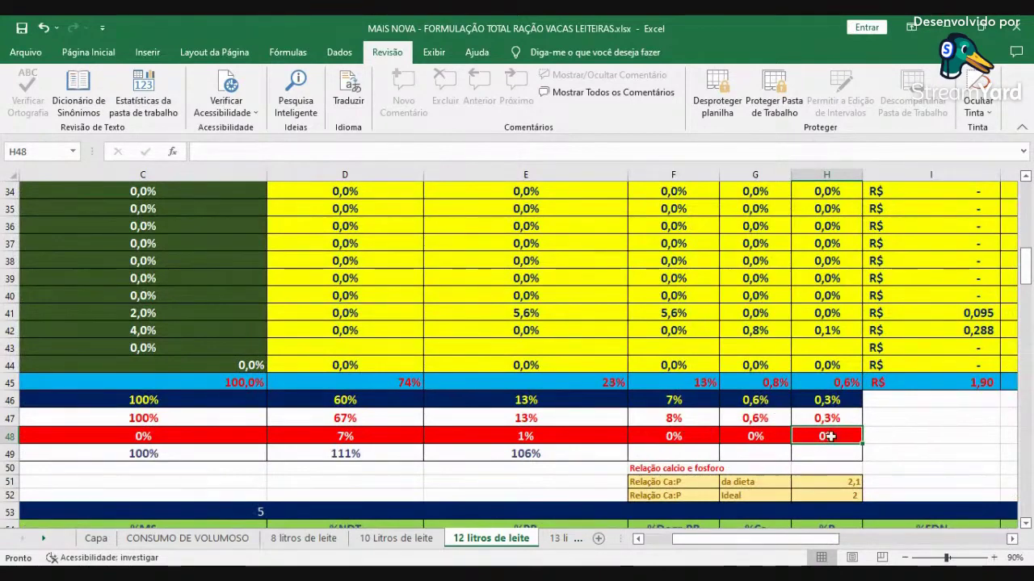
left_click(638, 540)
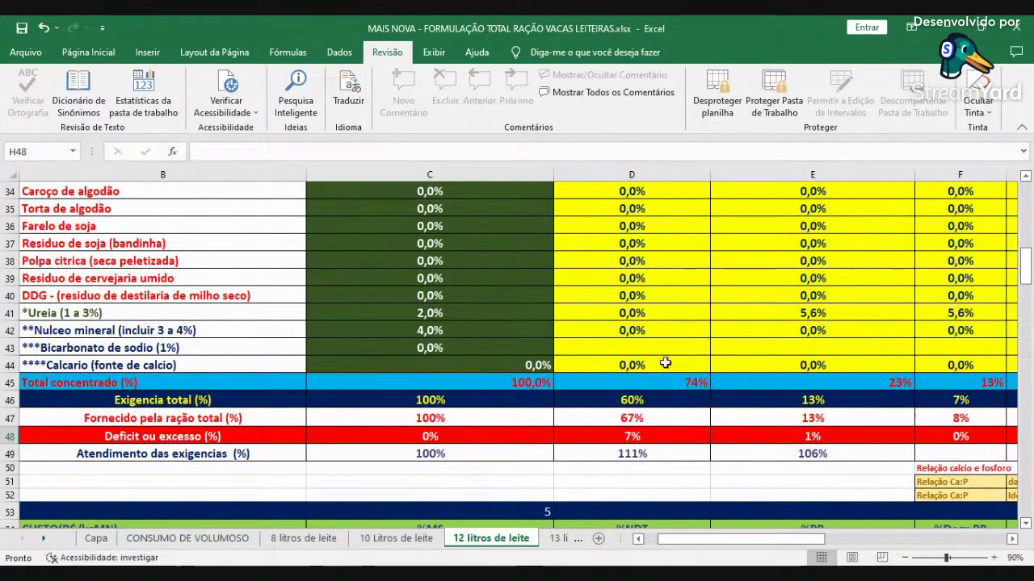
Step: Set the Silagem de milho share of the diet in C22 to 70%
scroll(412, 345, "up", 6)
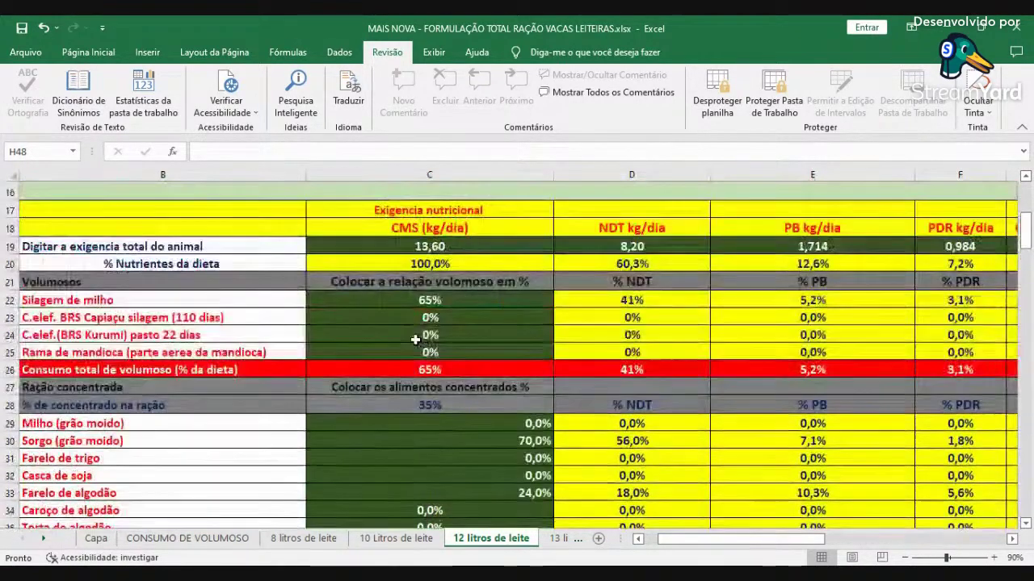
left_click(418, 299)
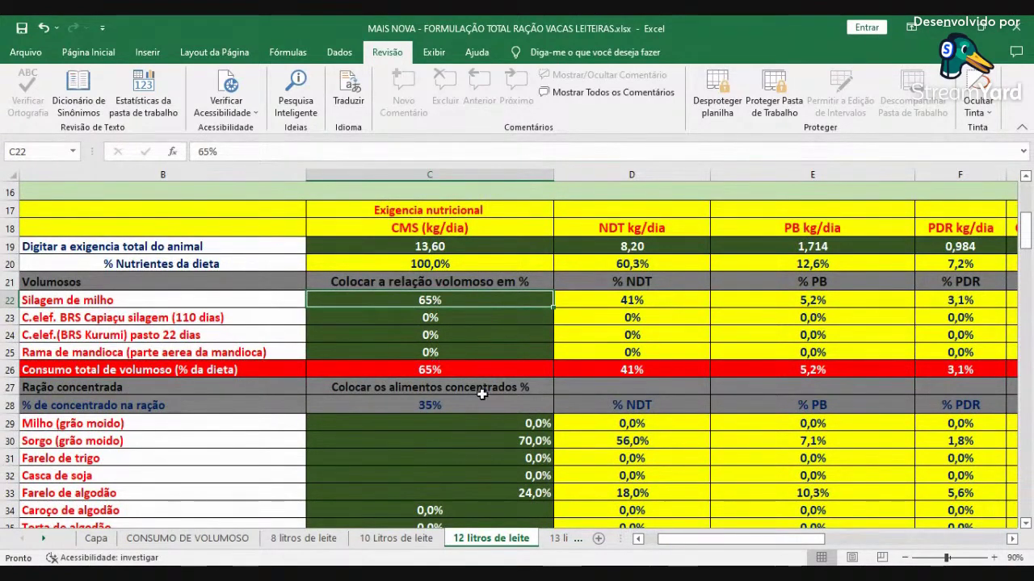
type("70")
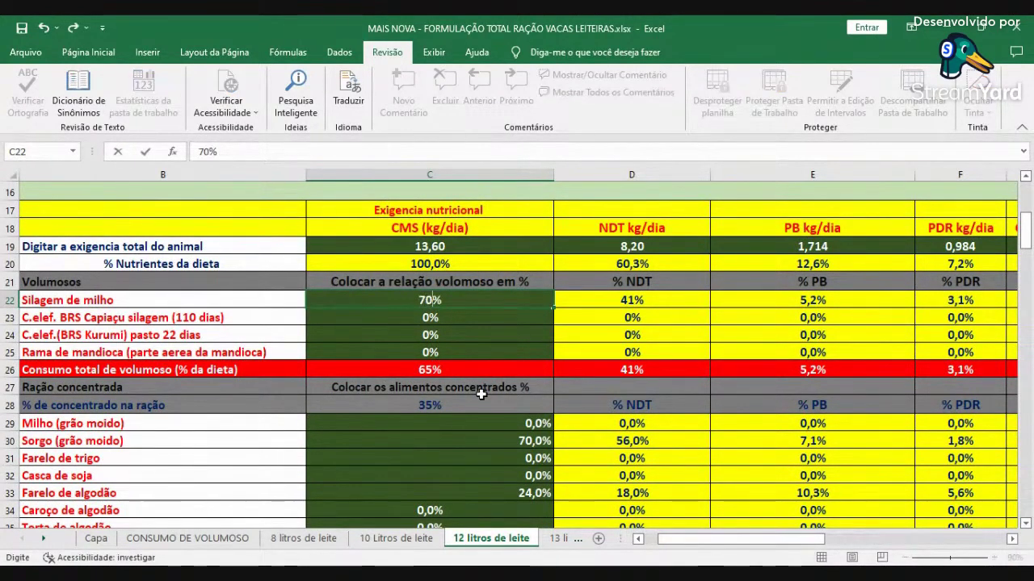
key("Right")
Step: Check the Silagem de milho nutrient supply, cost per head, diet share and daily forage consumption across row 22
key("Right")
key("Right")
key("Right")
key("Right")
key("Right")
key("Right")
key("Right")
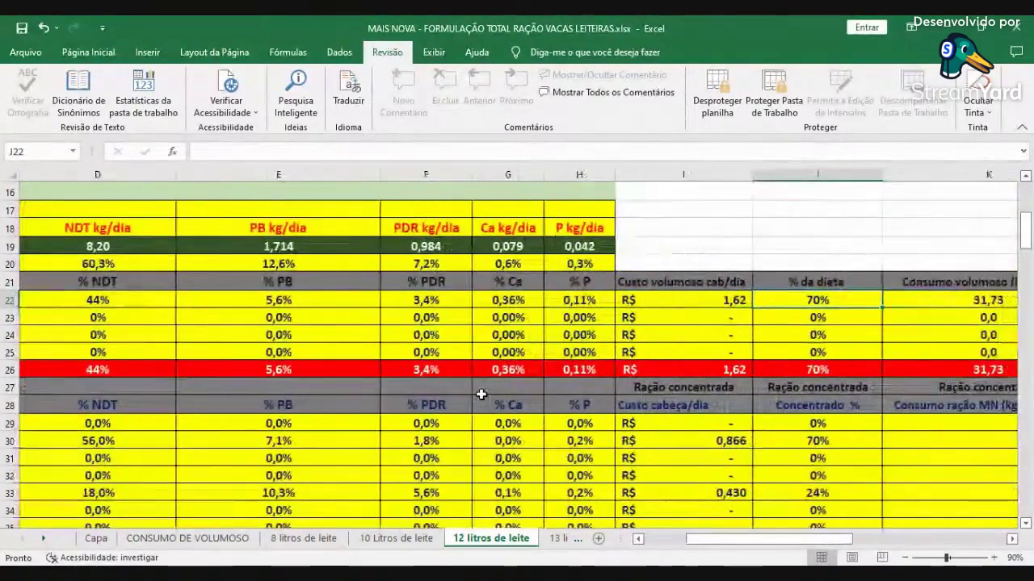
key("Left")
key("Left")
key("Left")
key("Left")
key("Left")
key("Left")
key("Left")
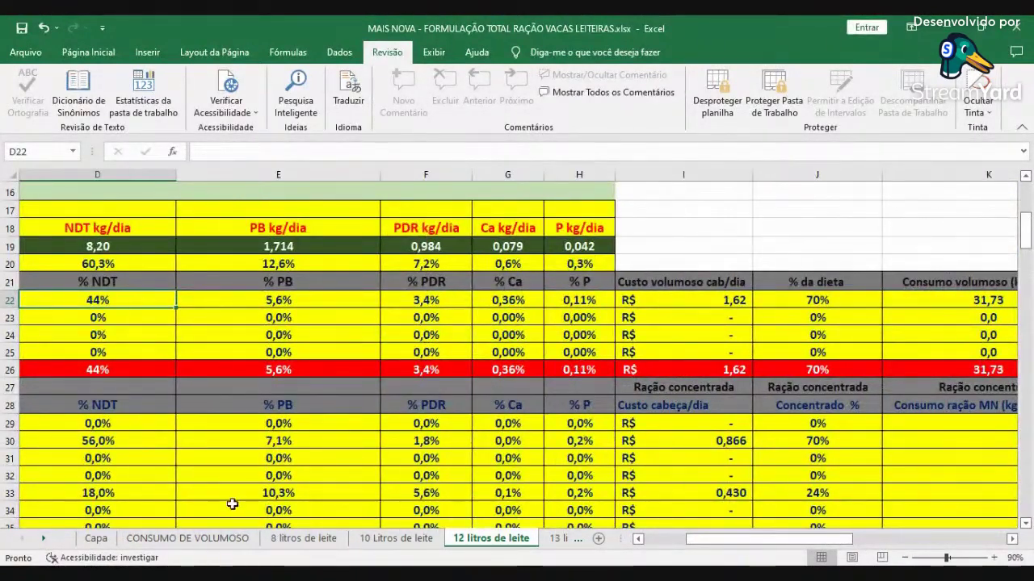
Step: On the CONSUMO DE VOLUMOSO sheet, set the Silagem milho dry matter in F10 to 30% and check its green-matter intake against the cow's weight
left_click(226, 538)
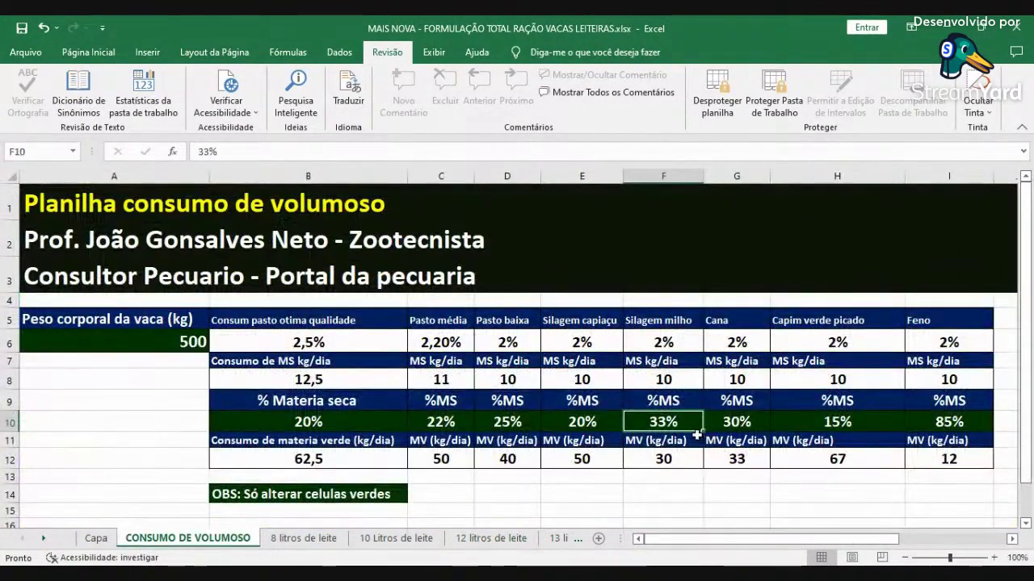
type("30")
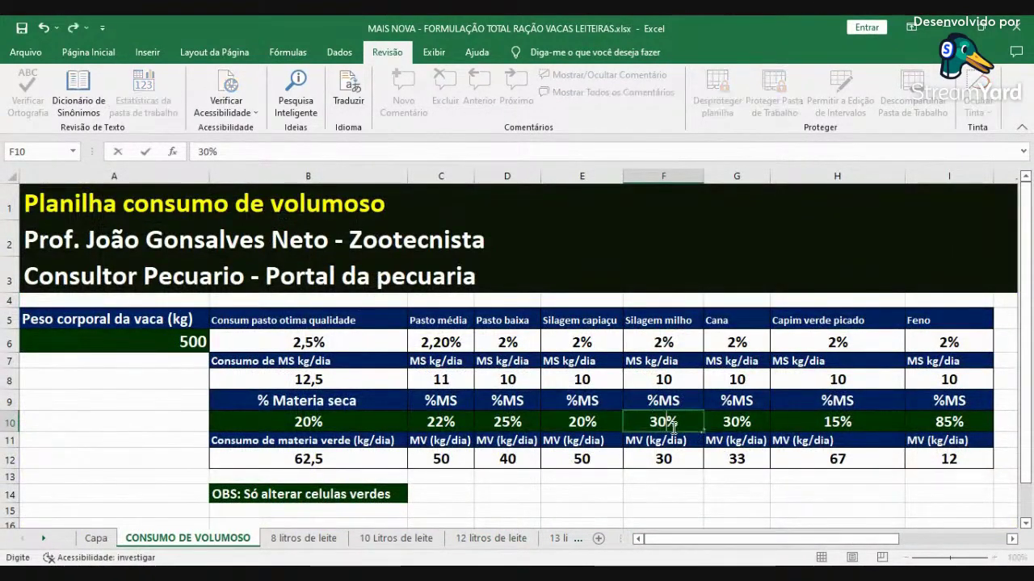
key("Return")
key("Down")
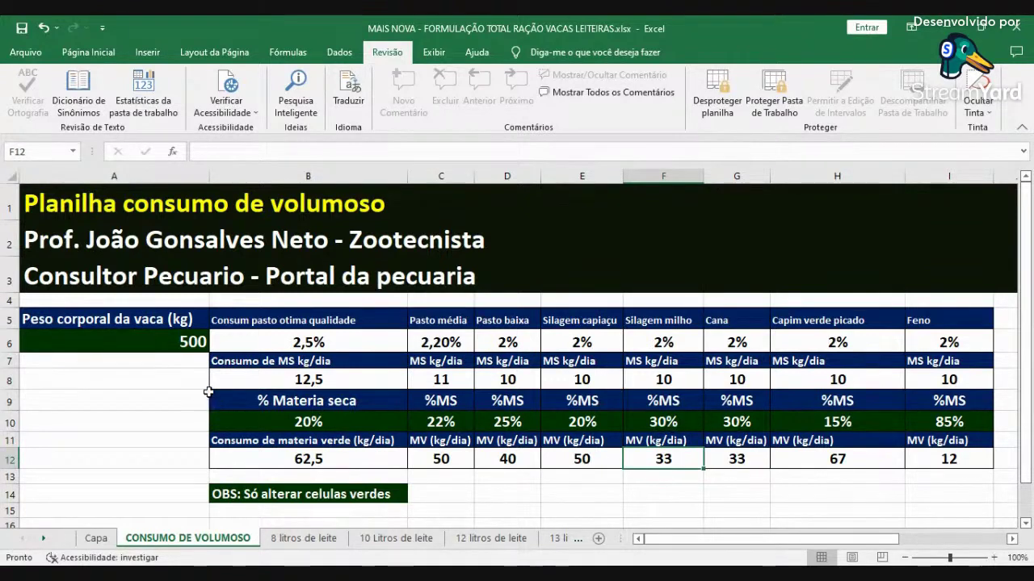
left_click(166, 341)
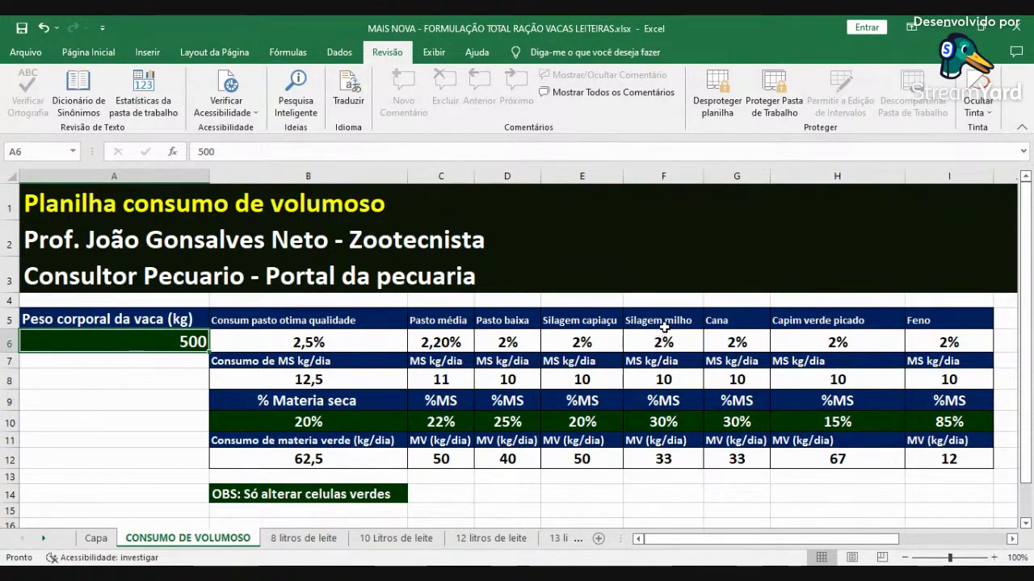
left_click(655, 427)
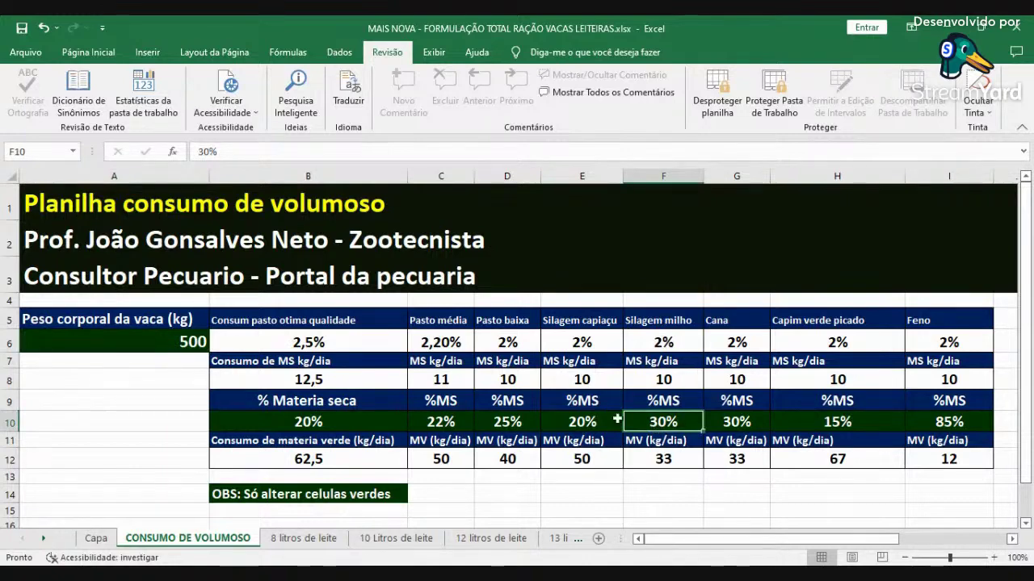
Step: On the 12 litros de leite sheet, check how the total ration meets the NDT, PB, PDR, Ca and P requirements in rows 46 to 49
left_click(496, 539)
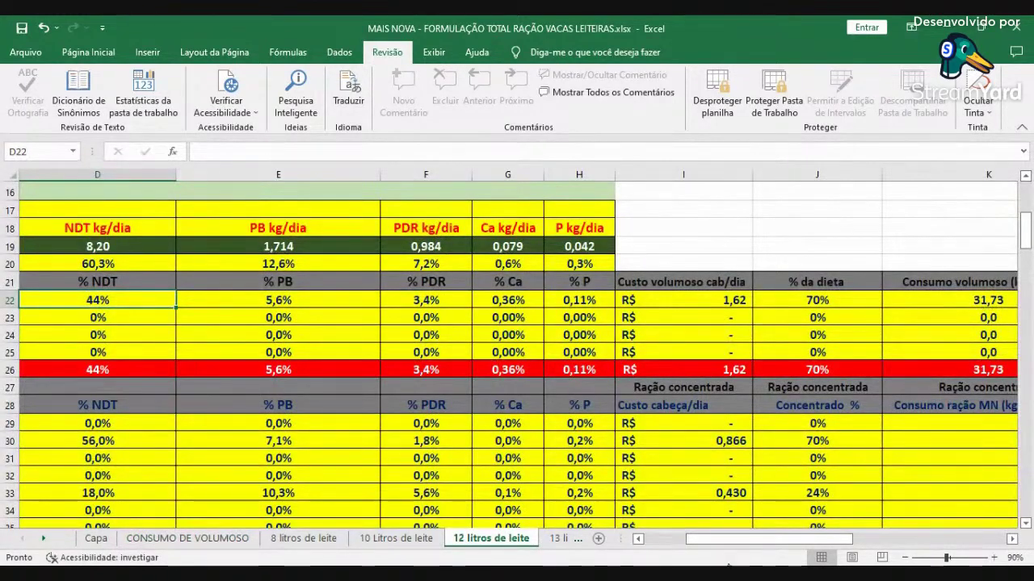
left_click(667, 545)
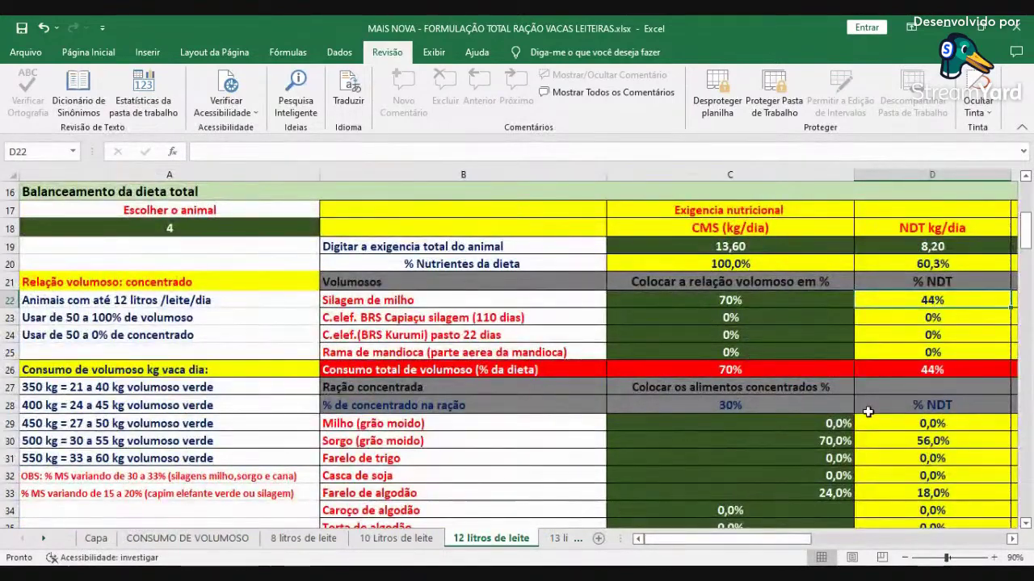
scroll(866, 410, "down", 1)
scroll(866, 410, "down", 4)
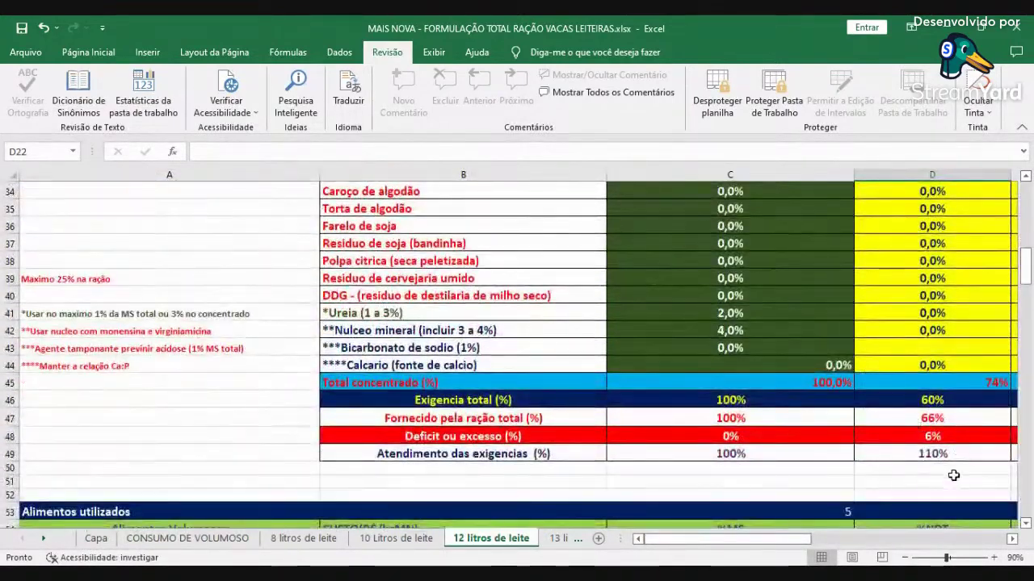
left_click(1011, 538)
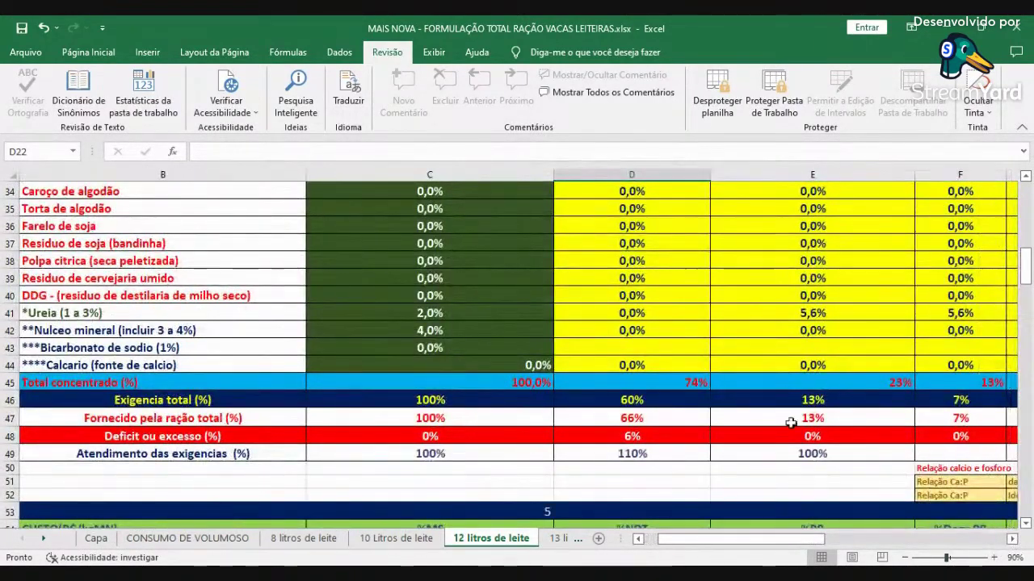
left_click(813, 456)
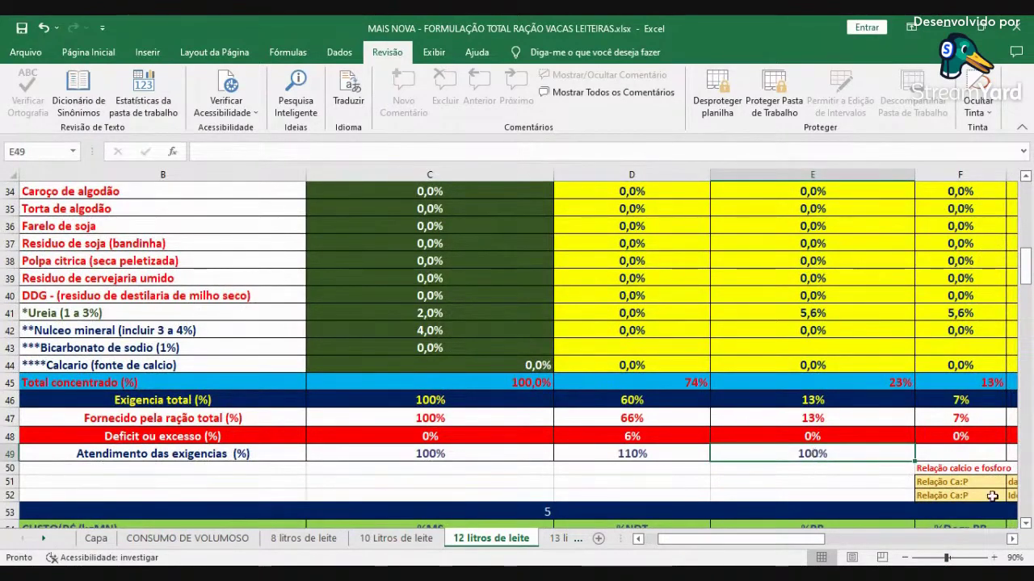
left_click(1012, 538)
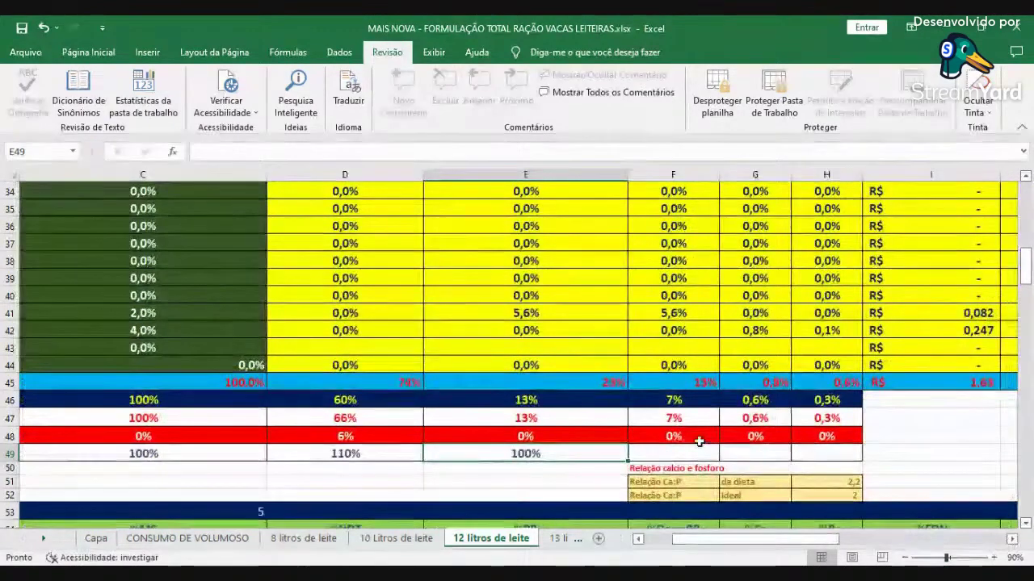
left_click(692, 436)
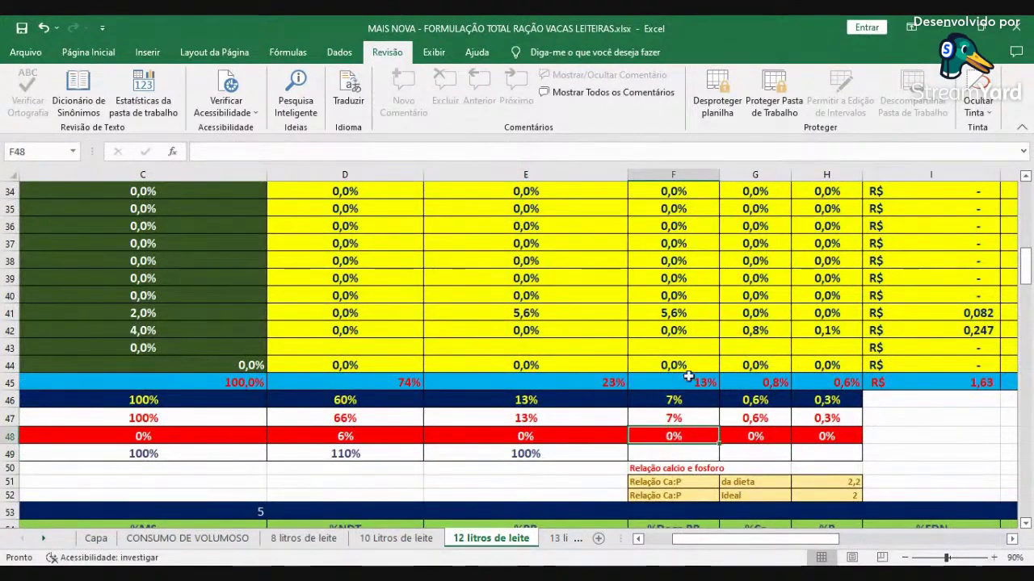
left_click(761, 437)
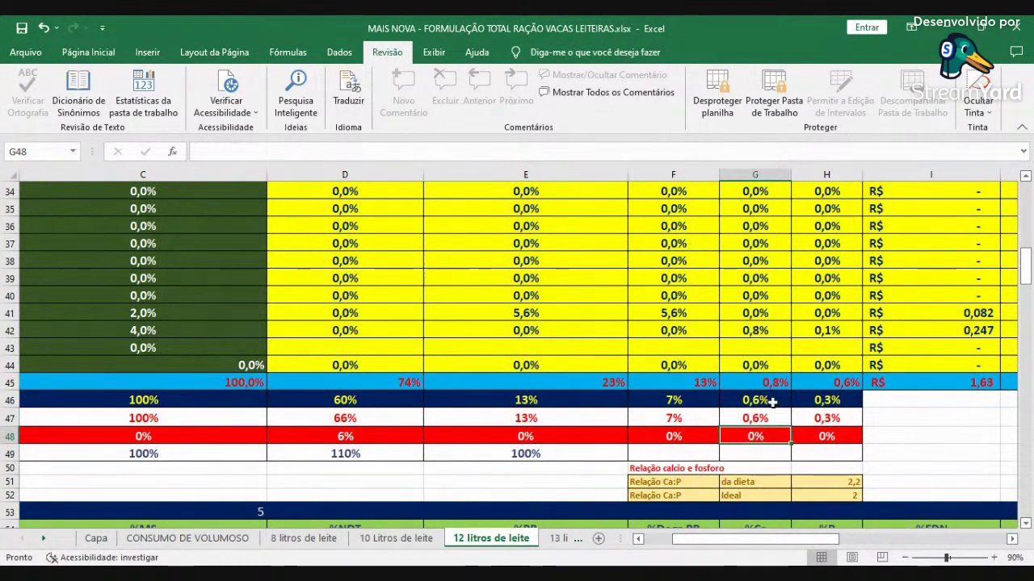
left_click(821, 436)
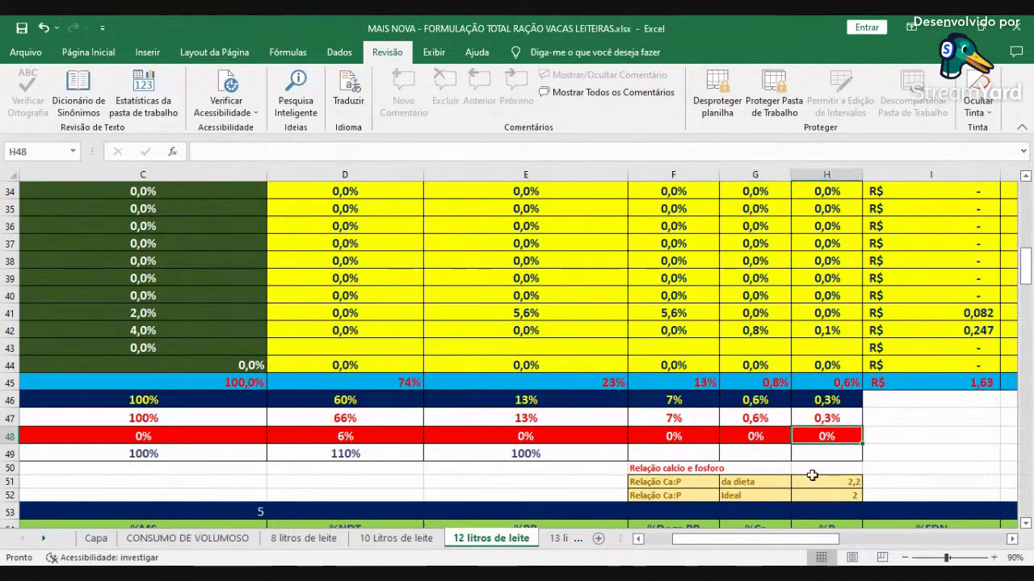
left_click(639, 539)
left_click_drag(630, 453, 656, 471)
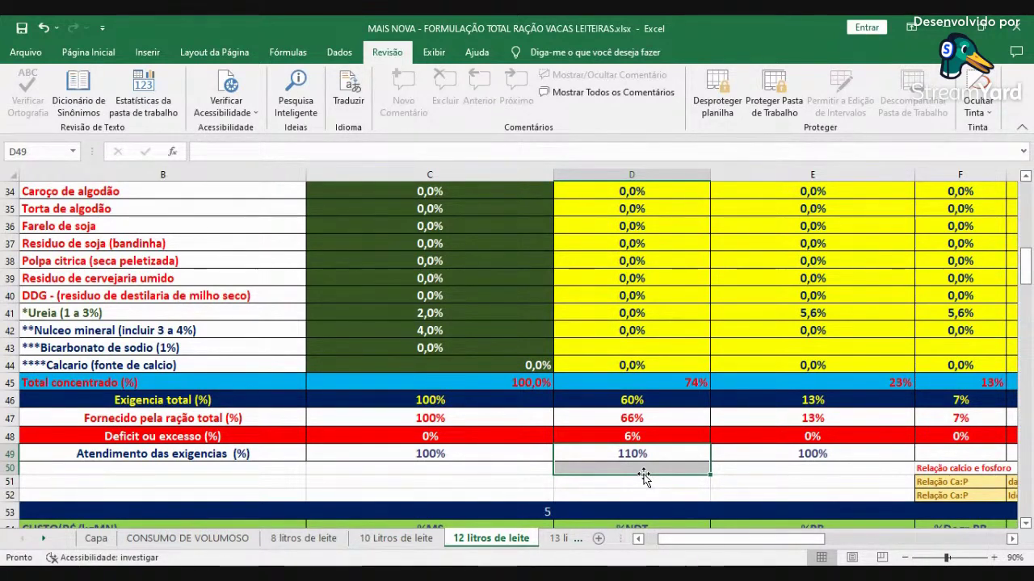
Step: Check the Atendimento das exigencias percentages for dry matter, NDT and PB in C49 to E49
left_click(432, 454)
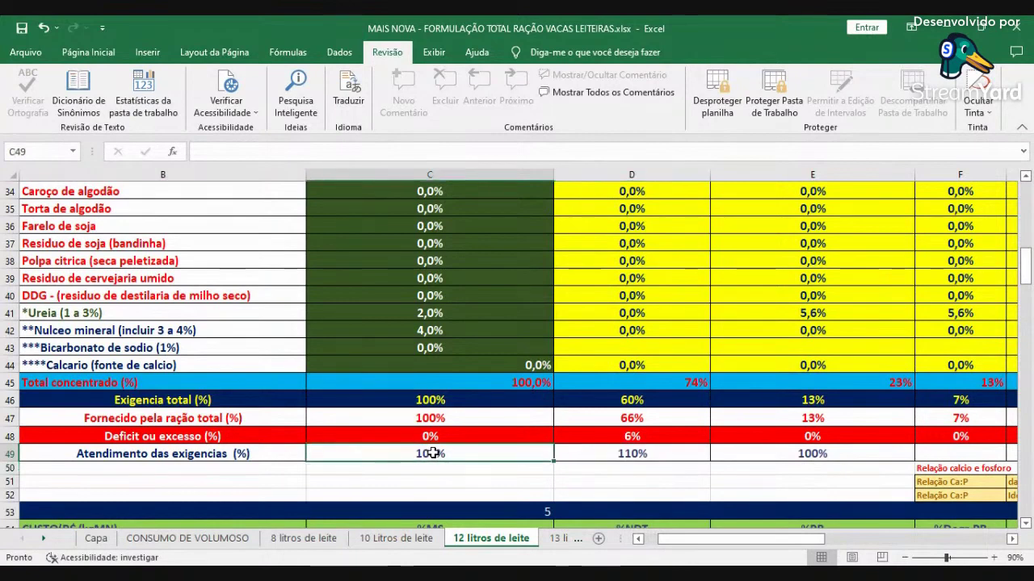
left_click(649, 450)
left_click(738, 452)
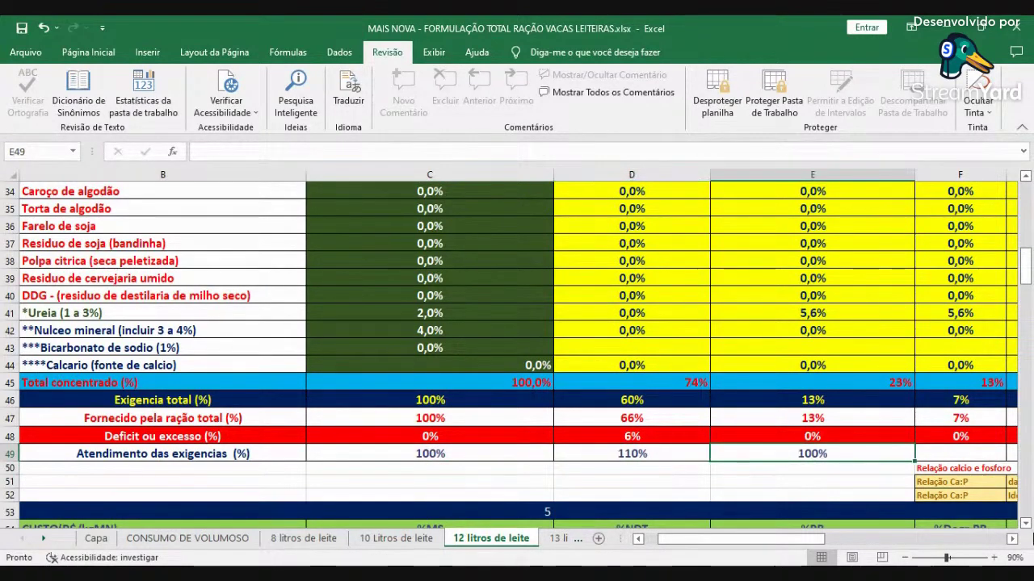
scroll(704, 441, "right", 2)
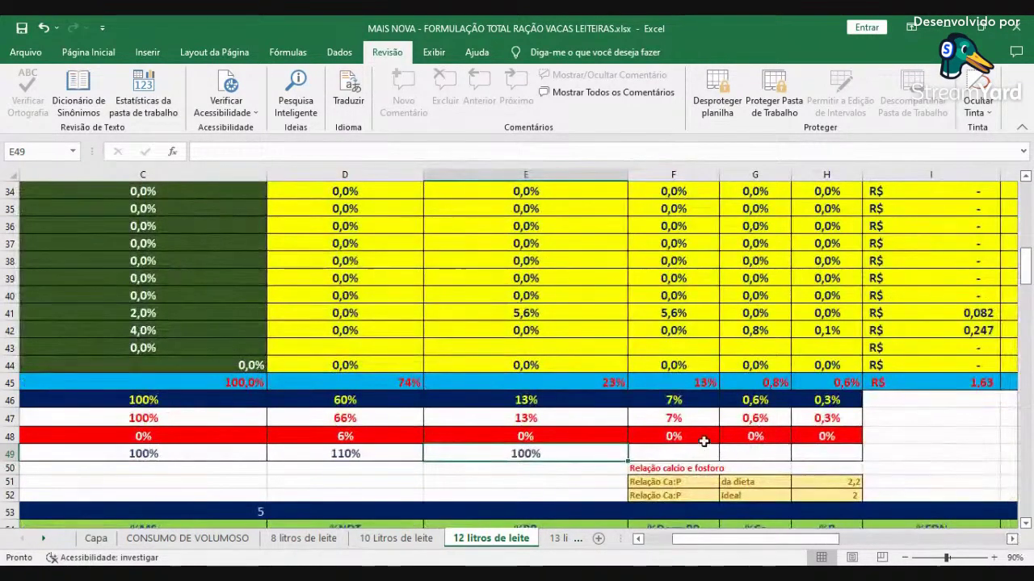
Step: Compare the daily Silagem de milho consumption per head in K22 with the total concentrate consumption in K45
scroll(907, 485, "up", 5)
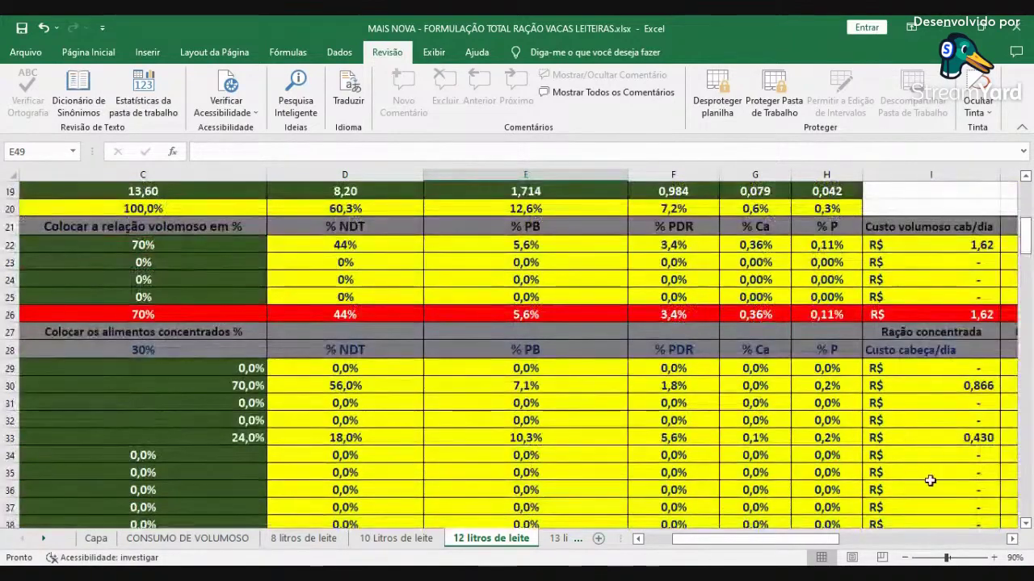
left_click(1011, 538)
left_click(1011, 538)
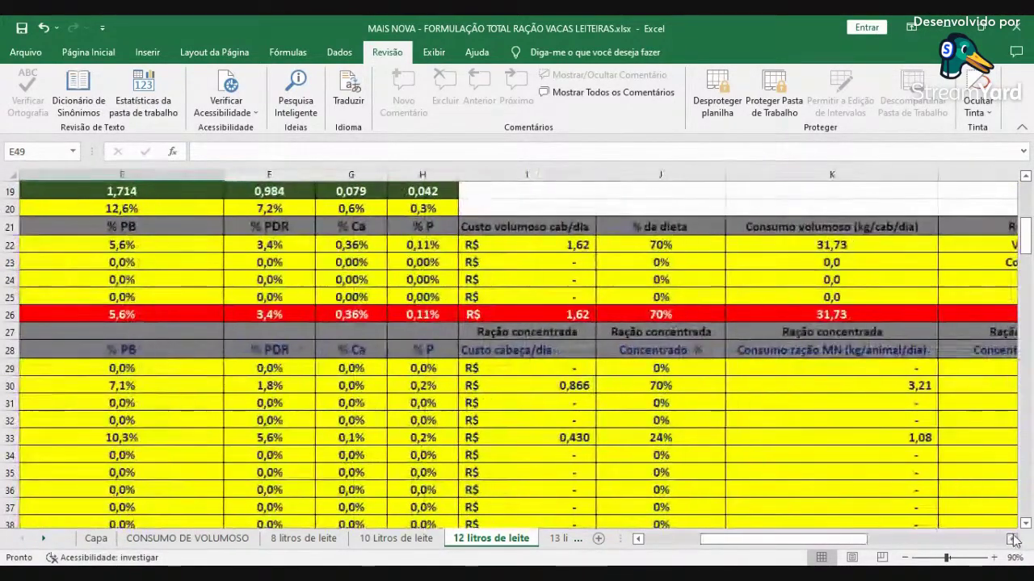
left_click(1011, 539)
left_click(694, 245)
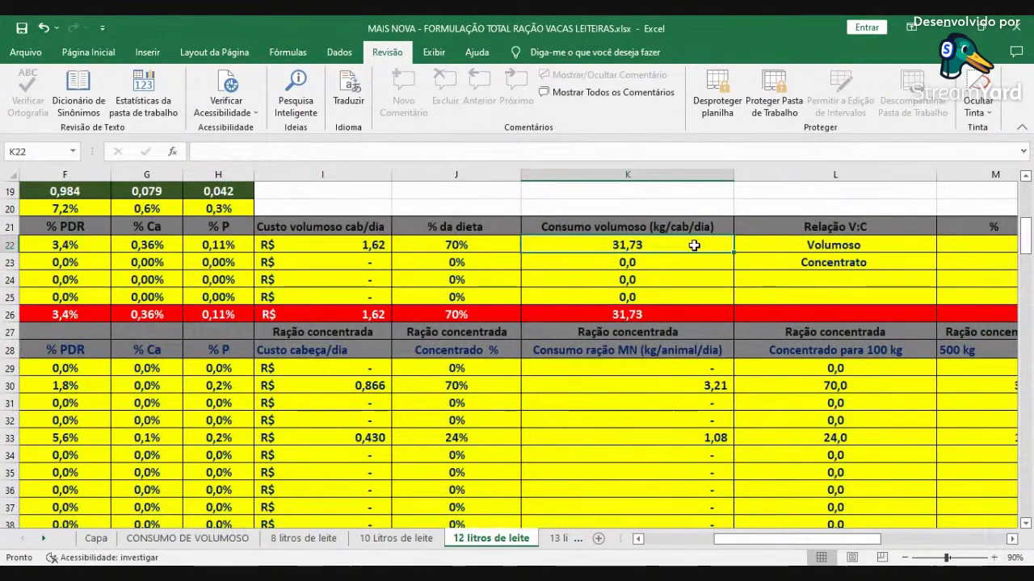
scroll(695, 244, "down", 3)
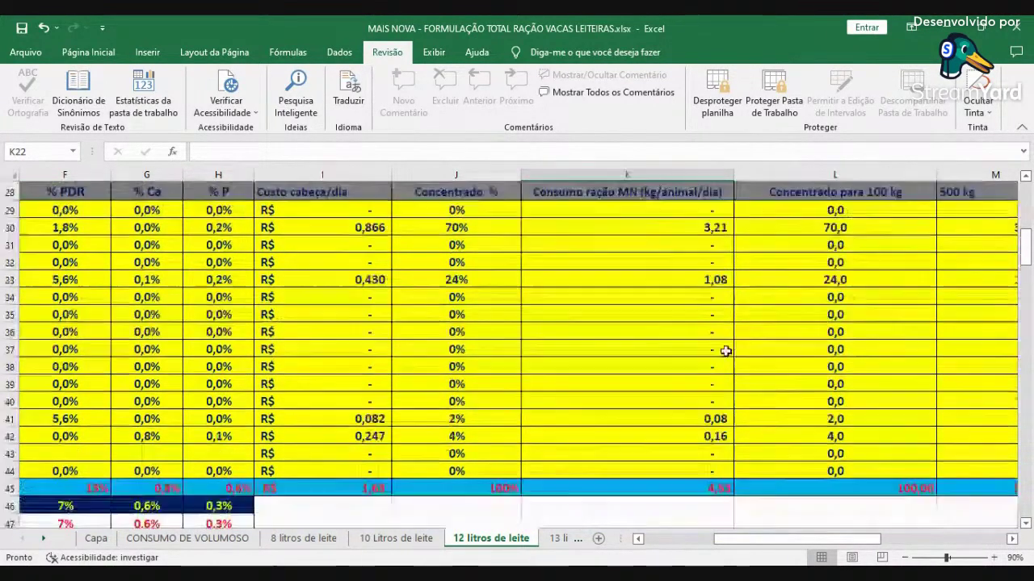
left_click(675, 490)
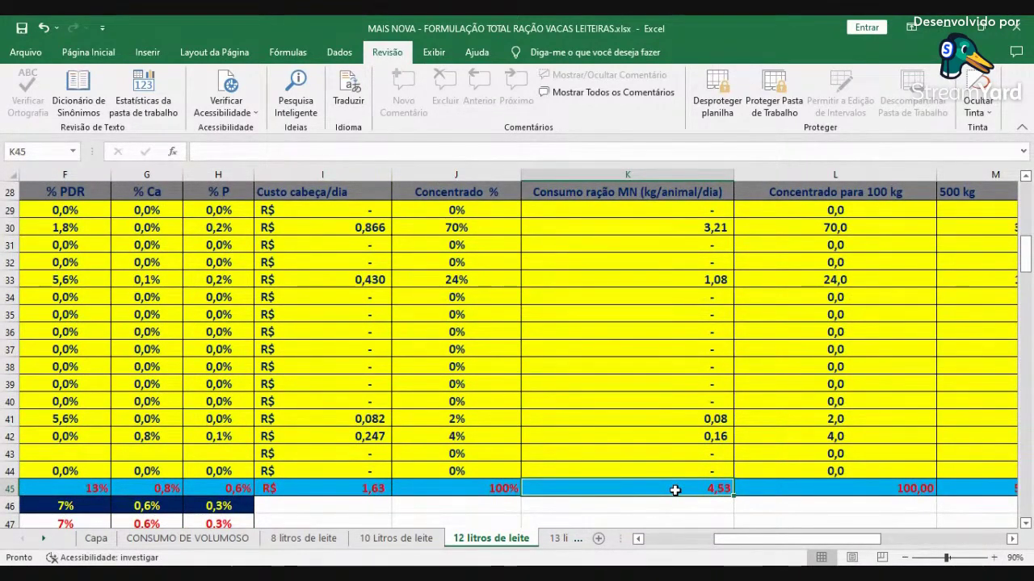
scroll(739, 378, "up", 1)
scroll(739, 378, "up", 2)
scroll(709, 384, "up", 1)
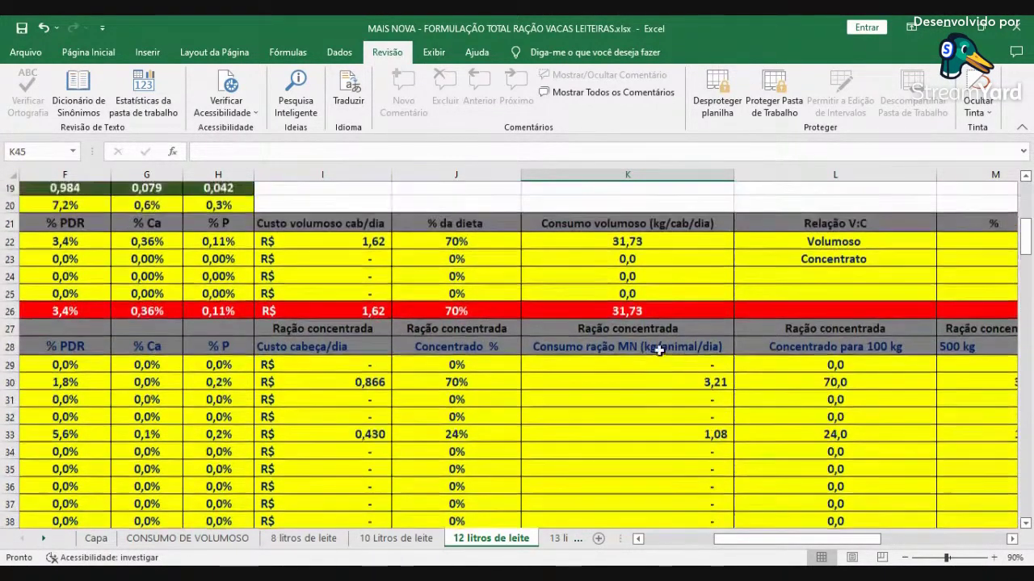
left_click(659, 243)
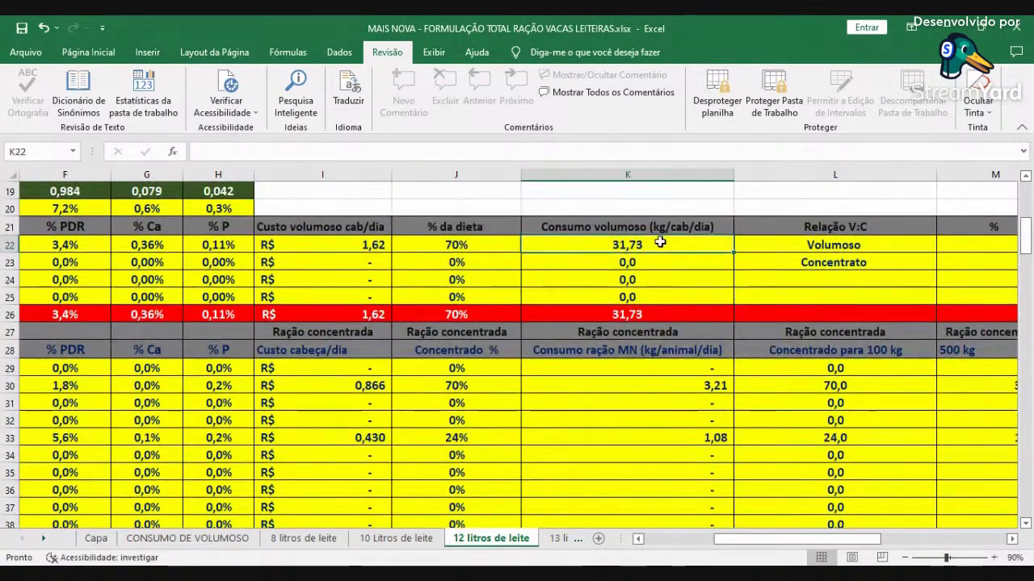
scroll(662, 388, "down", 4)
left_click(662, 435)
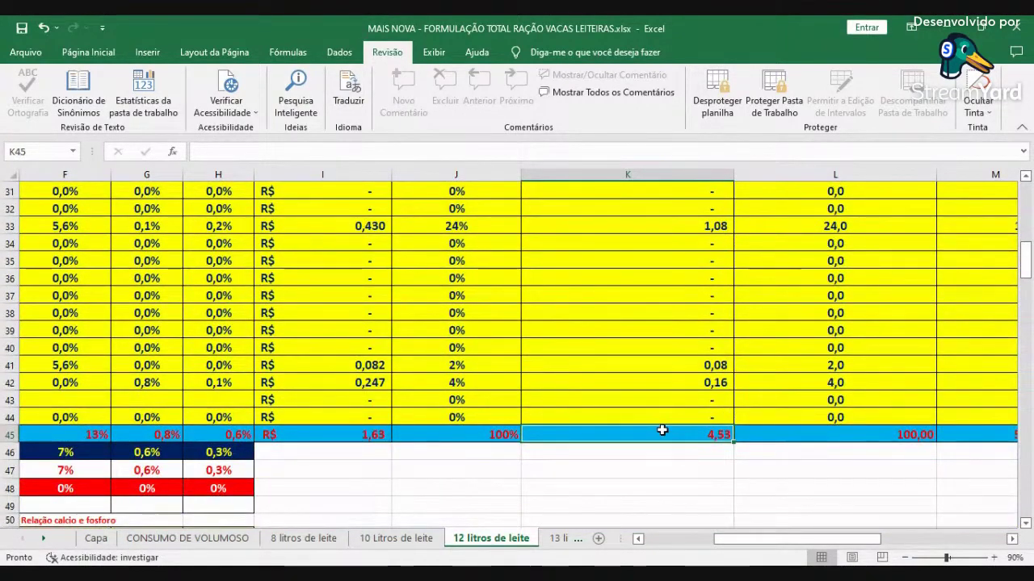
scroll(667, 426, "up", 1)
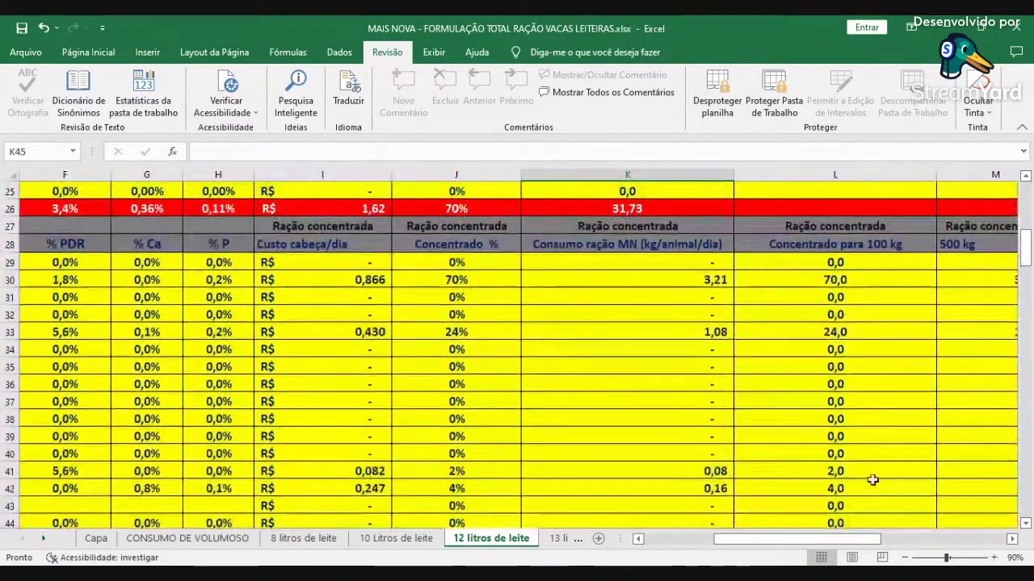
Step: Examine the concentrate mix quantities in the 500 kg and 1000 kg batch columns, M and N
scroll(957, 510, "down", 1)
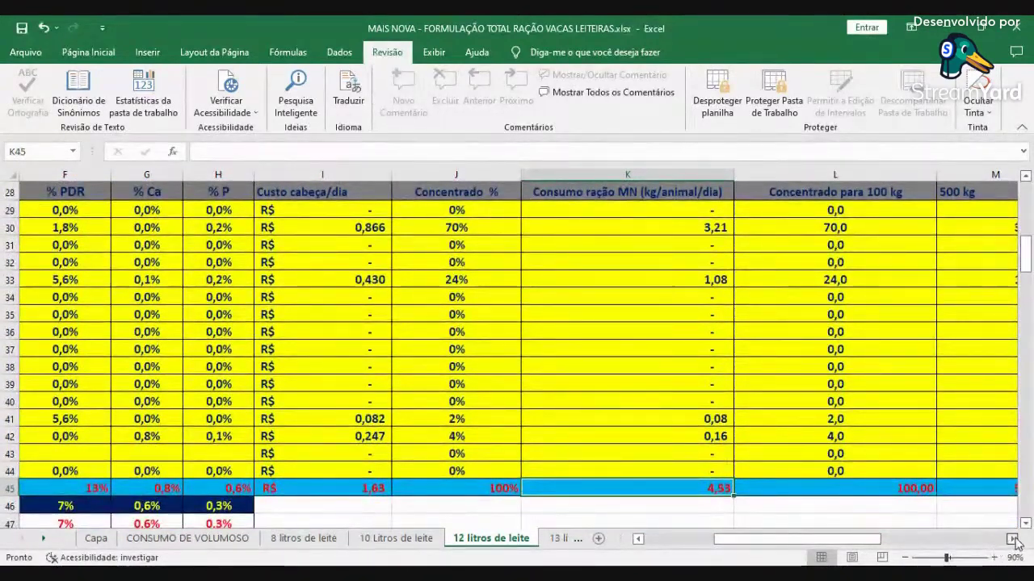
left_click(1011, 540)
left_click(842, 196)
left_click(850, 196)
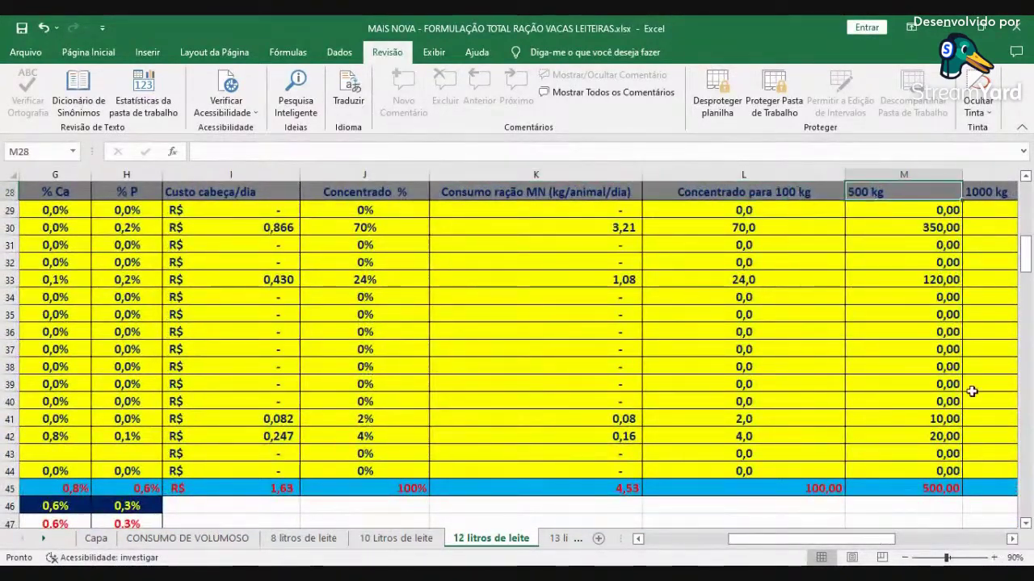
left_click(1011, 539)
left_click(927, 198)
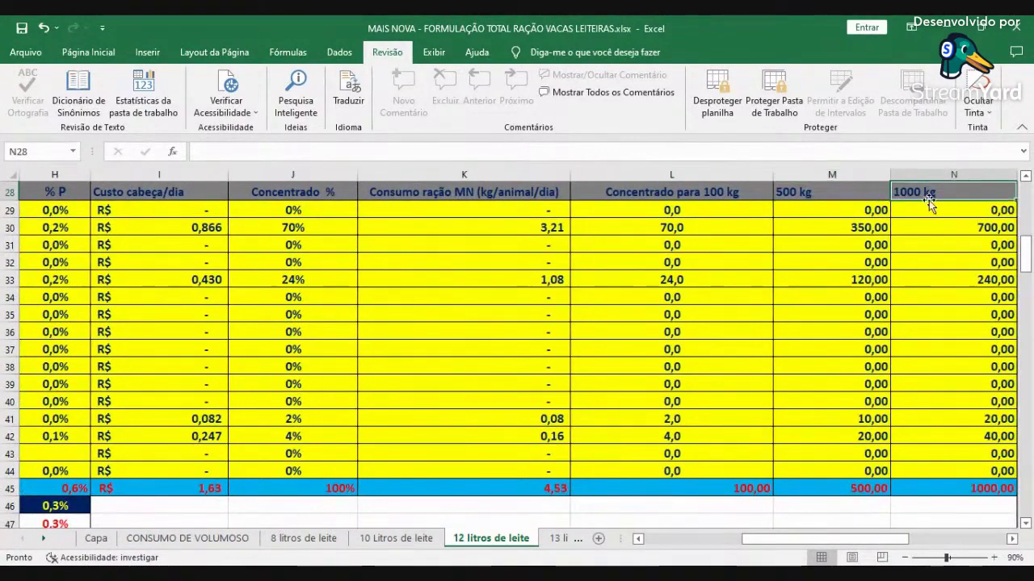
Step: Check the PB and NDT content of the total concentrate in E45 and D45
left_click(736, 540)
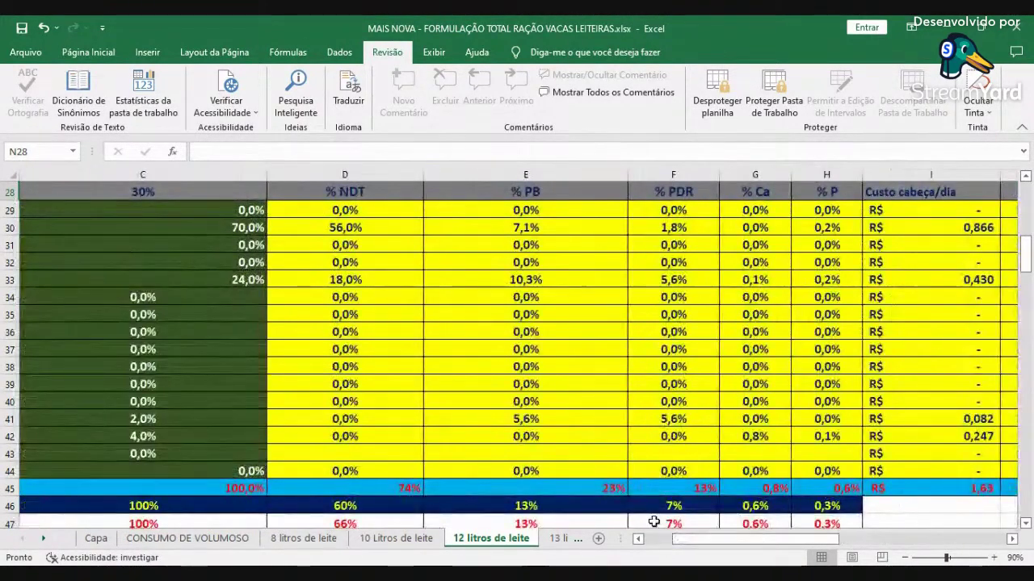
left_click(638, 539)
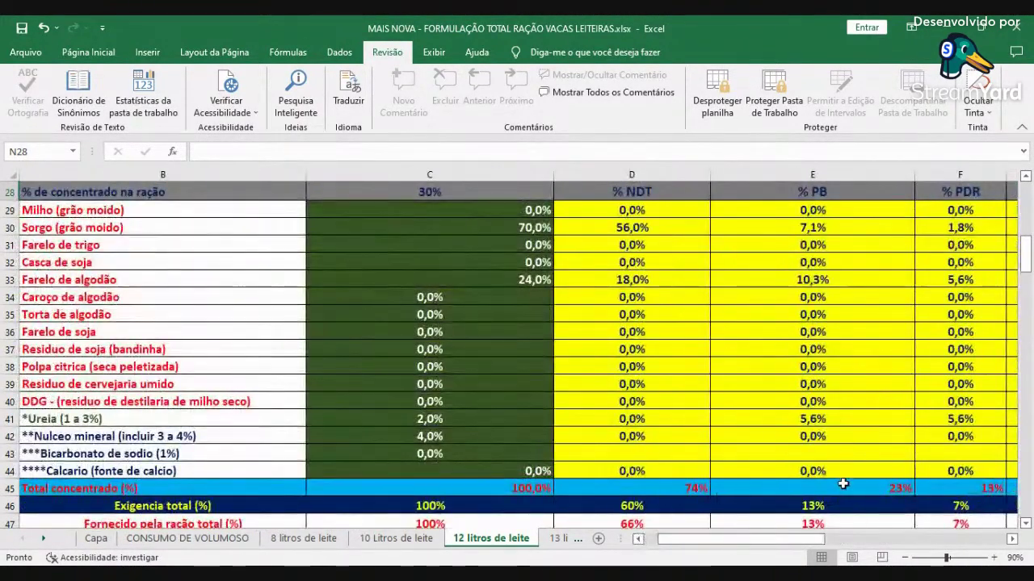
left_click(846, 489)
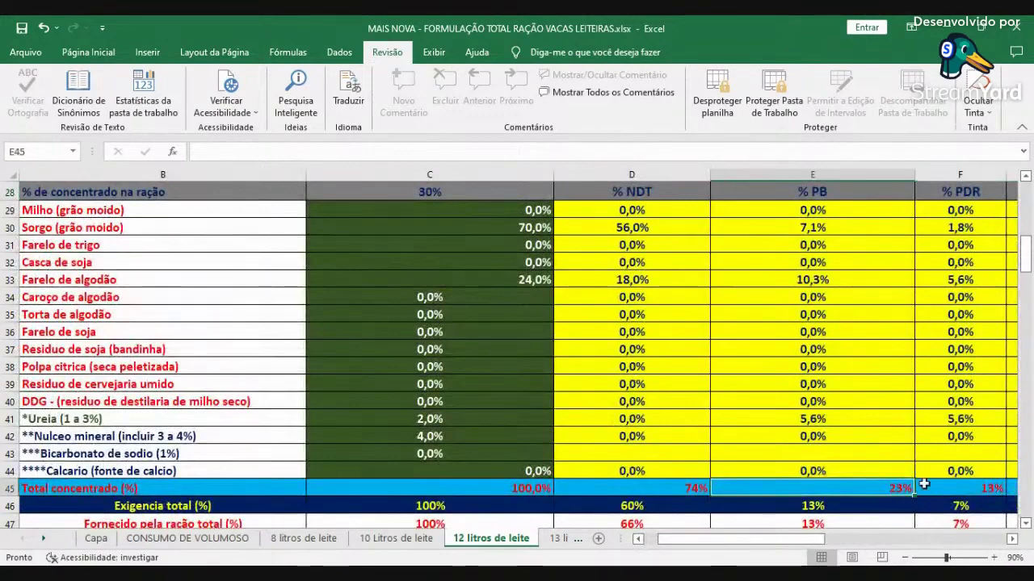
left_click(675, 490)
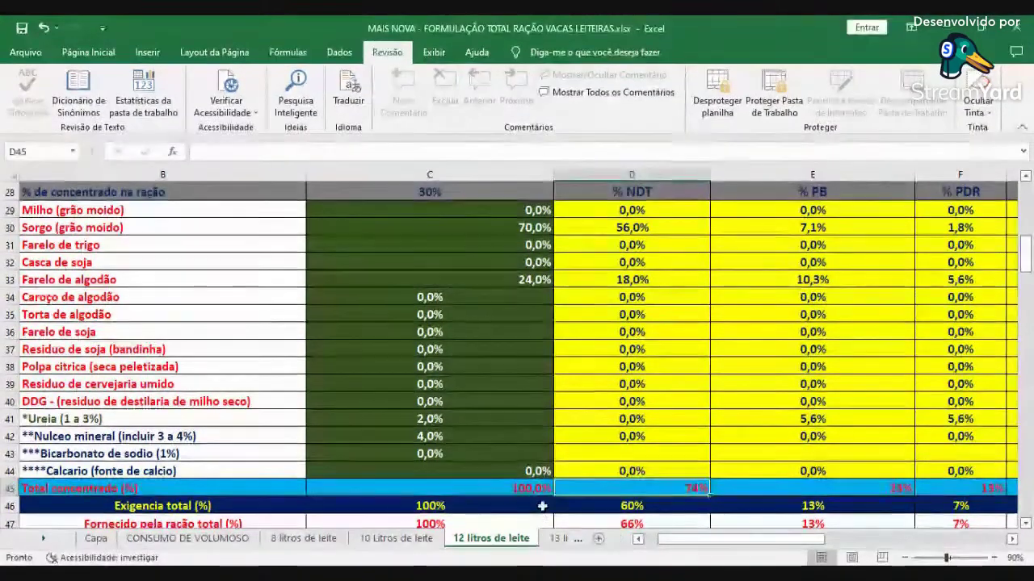
Step: Review the cow's daily feed amounts again, covering silage consumption in K22 and total concentrate consumption in K45
scroll(684, 477, "down", 4)
scroll(811, 442, "up", 2)
scroll(842, 430, "up", 5)
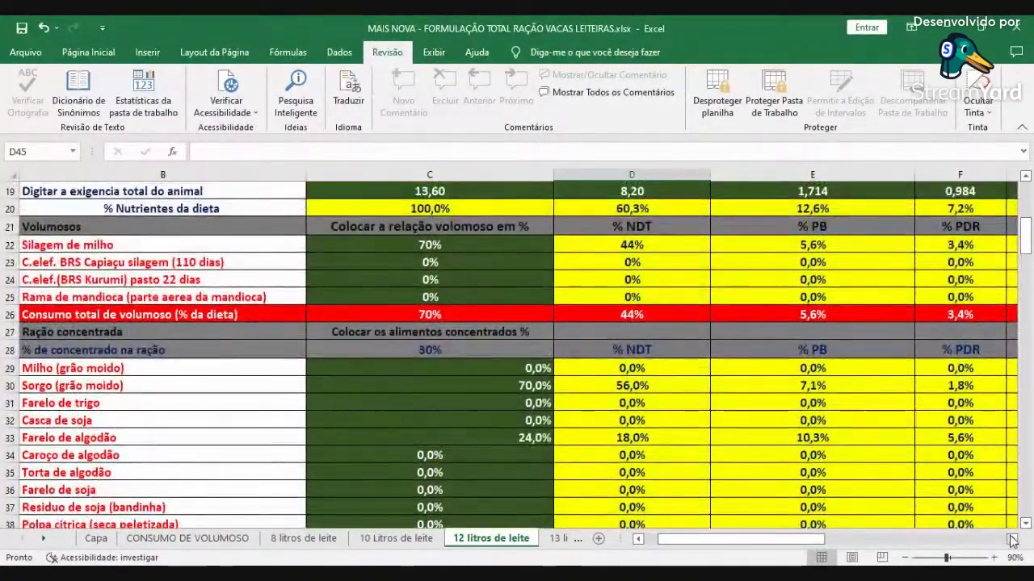
left_click(1012, 540)
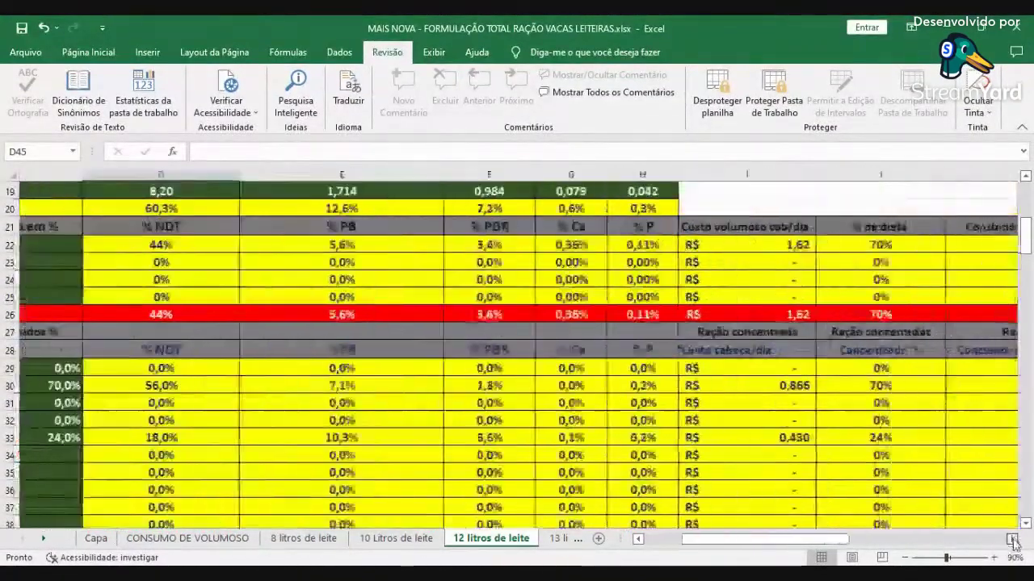
left_click(672, 242)
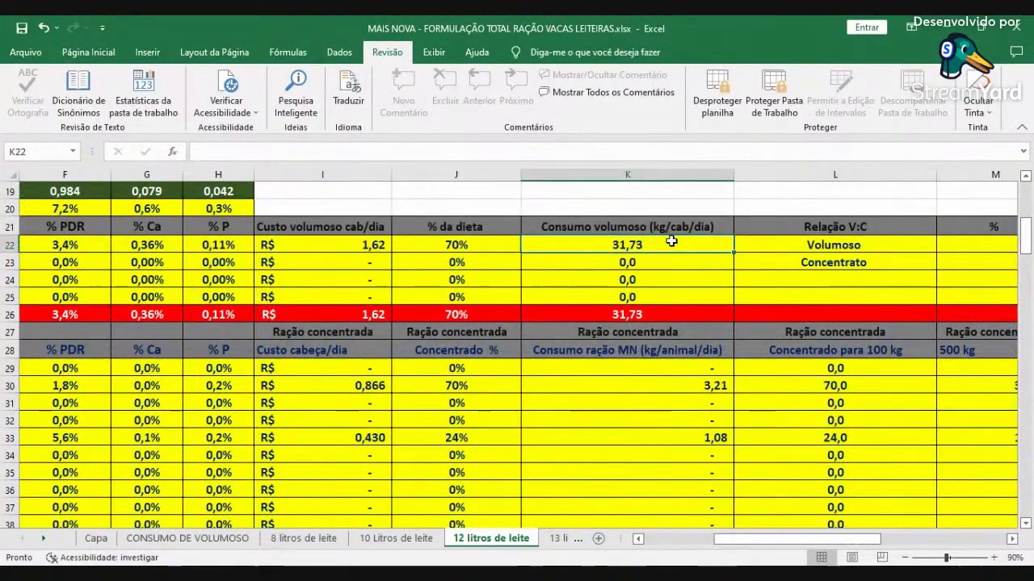
scroll(667, 313, "down", 2)
scroll(667, 312, "down", 2)
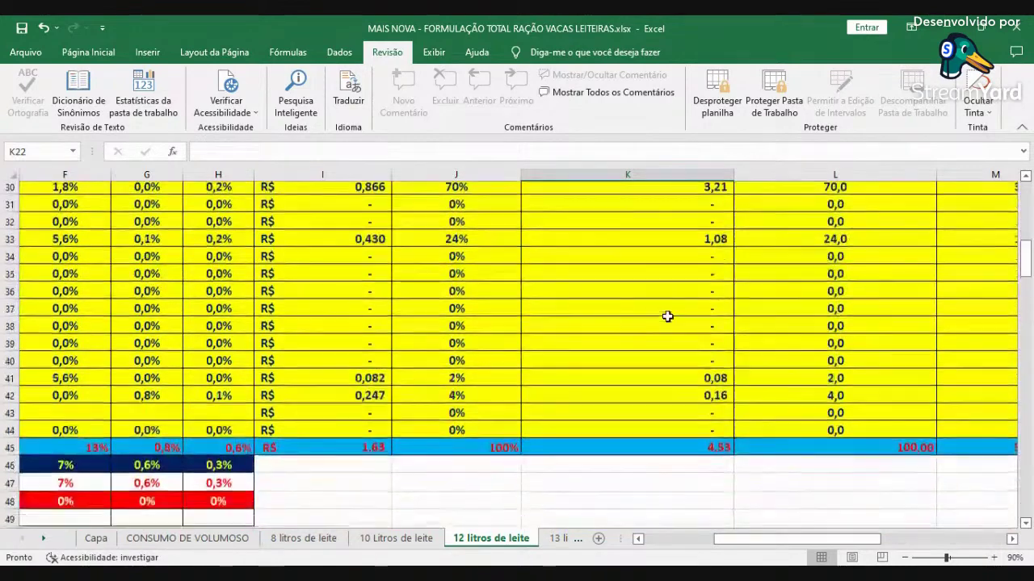
left_click(687, 435)
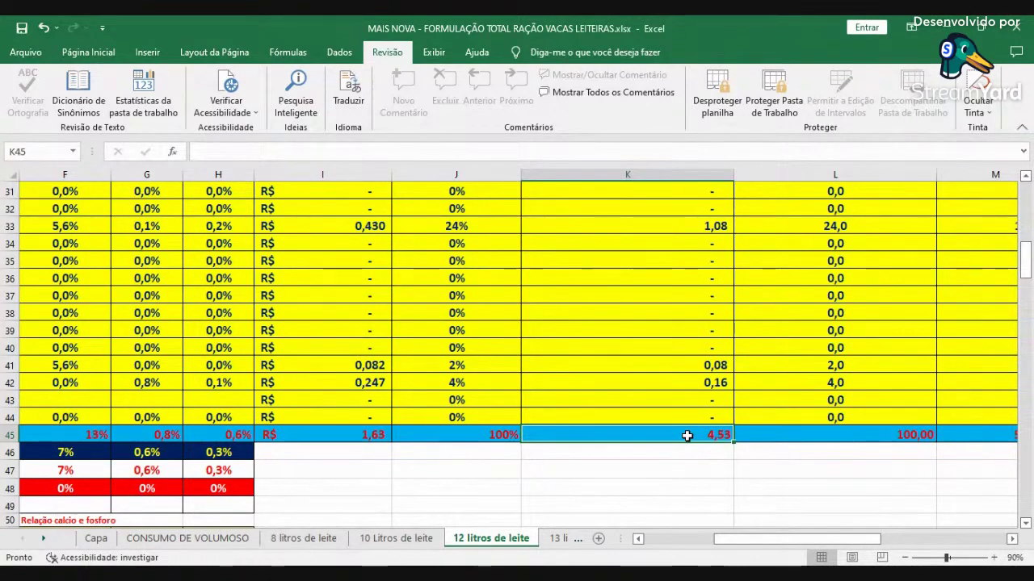
scroll(638, 347, "up", 5)
left_click(619, 306)
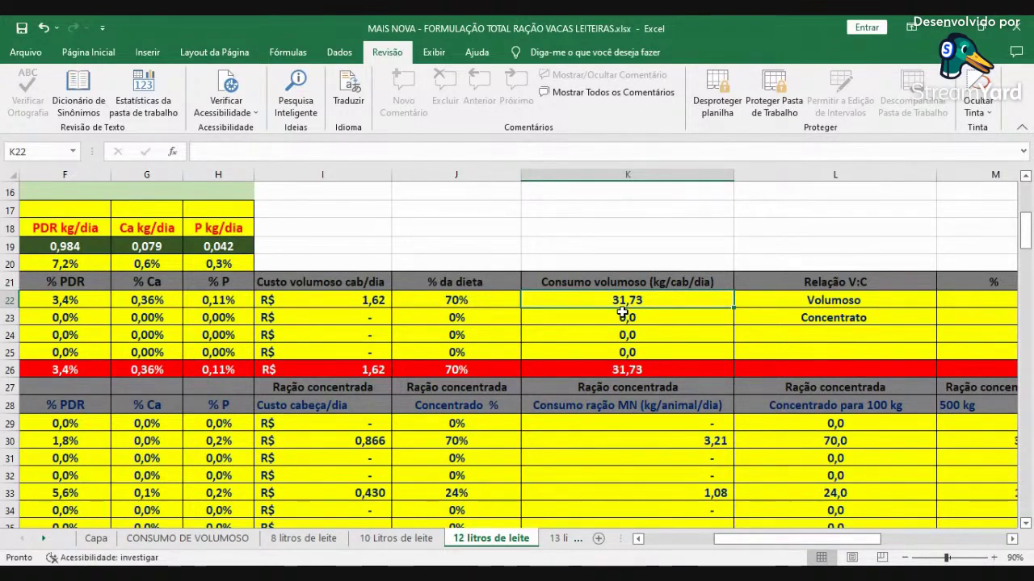
scroll(622, 313, "down", 4)
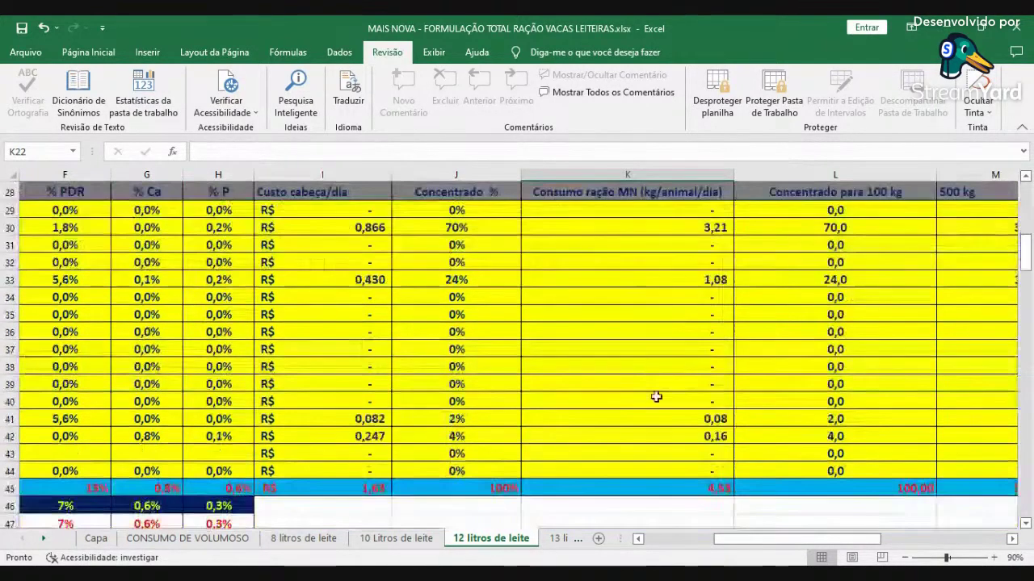
left_click(671, 489)
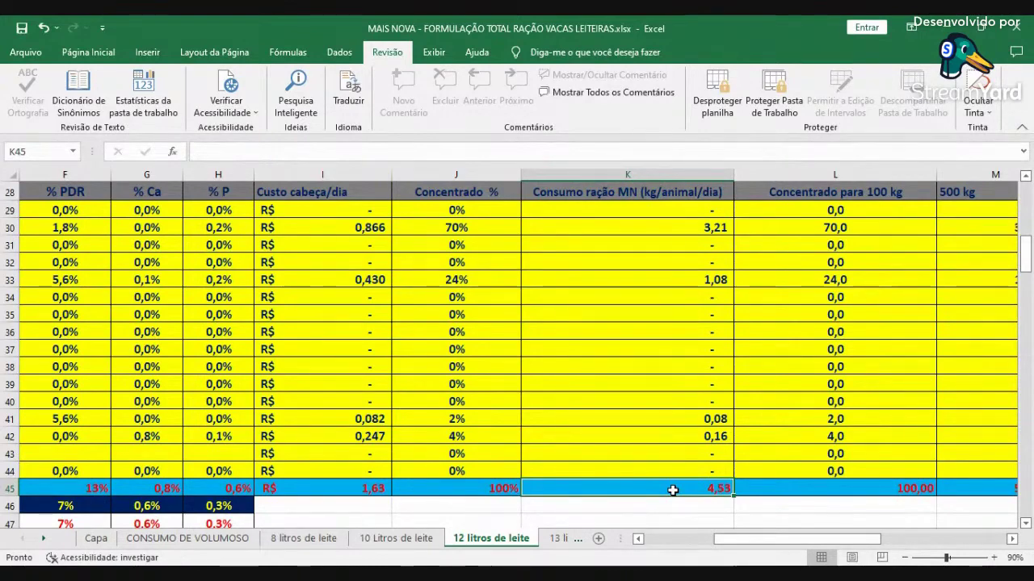
scroll(537, 314, "up", 2)
scroll(582, 307, "down", 3)
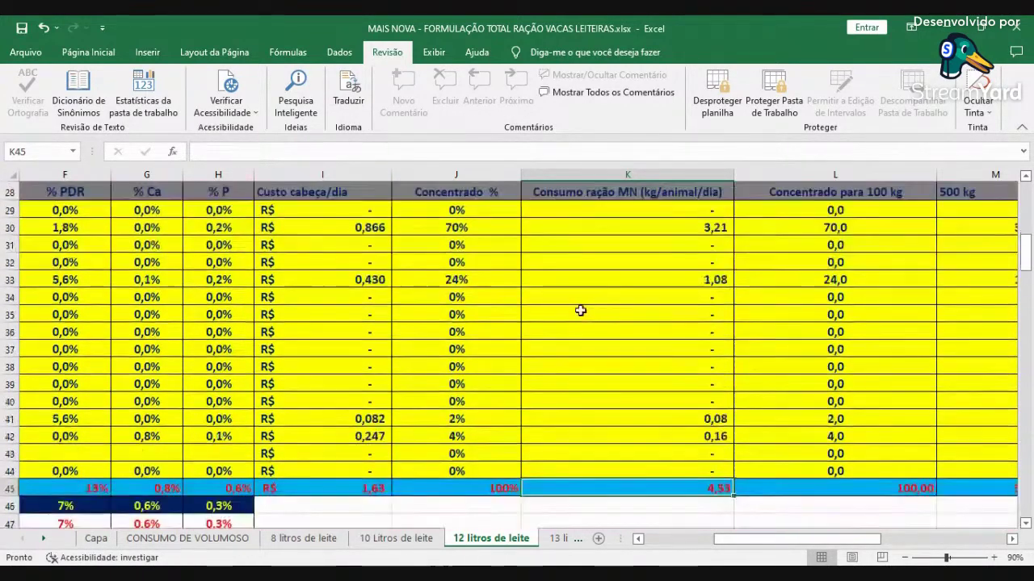
scroll(599, 341, "up", 4)
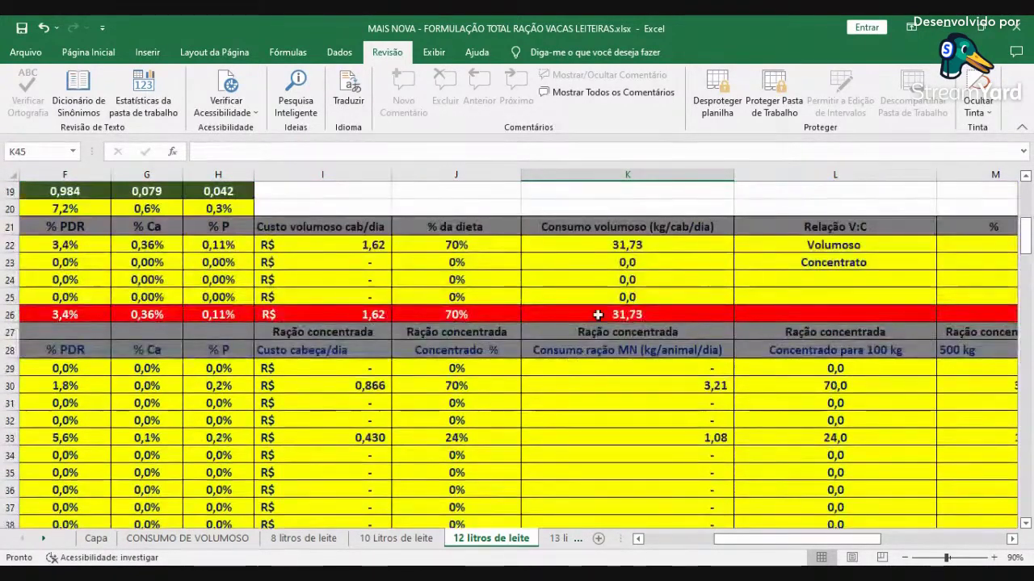
left_click(600, 244)
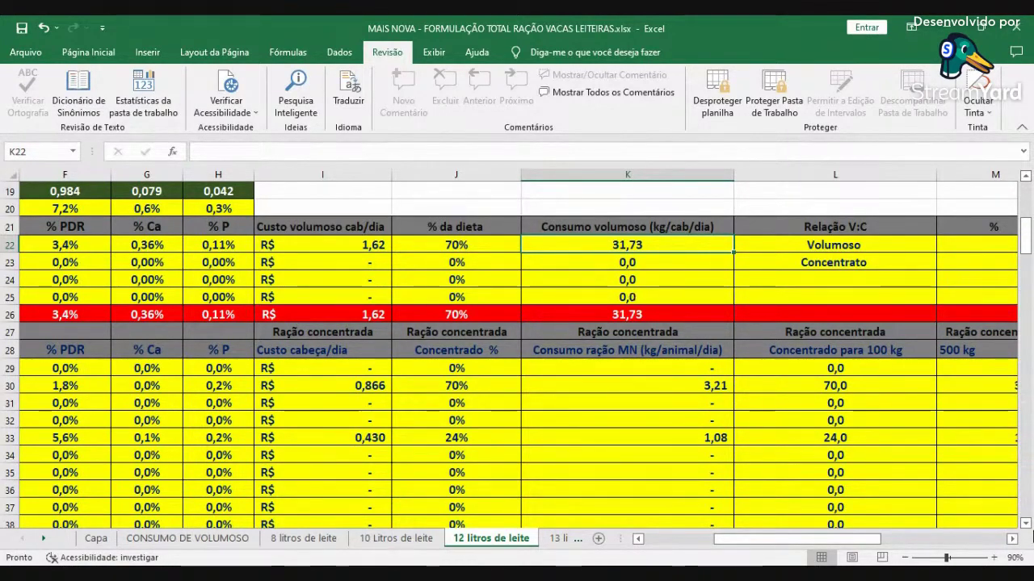
Step: Check the Volumoso and Concentrato percentages of the Relação V:C in M22 and M23
left_click(1012, 539)
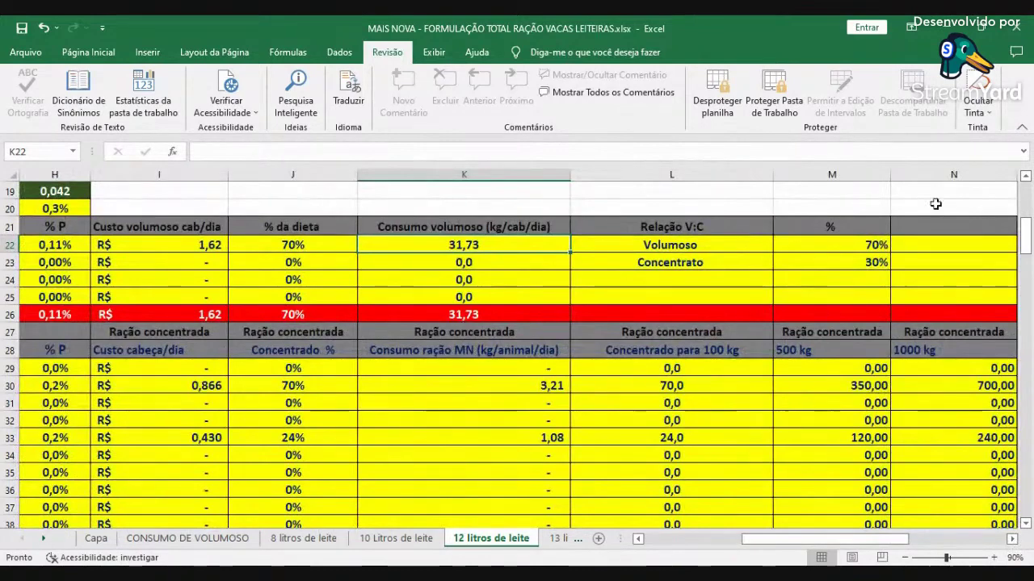
left_click(848, 245)
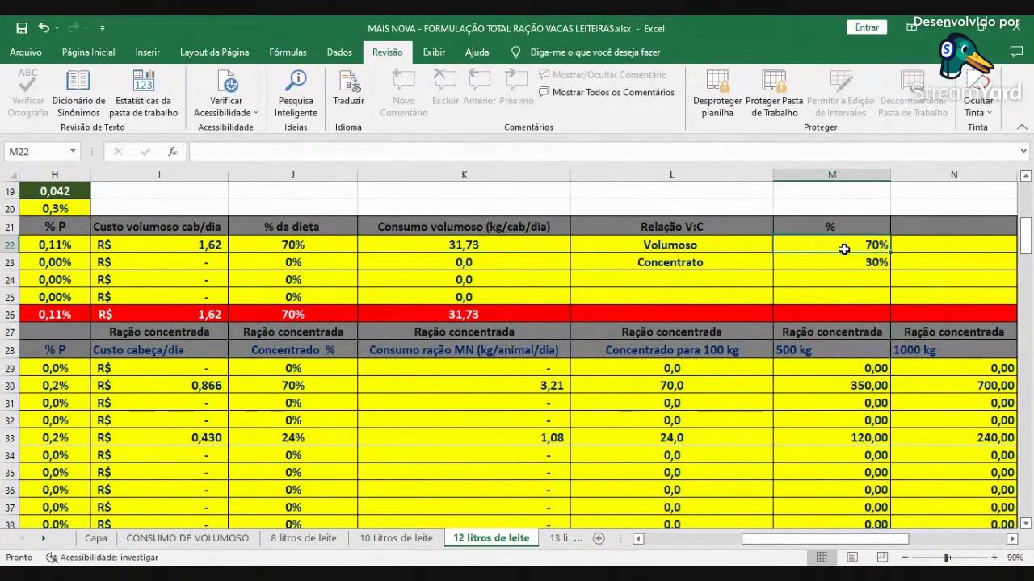
left_click(844, 262)
Step: Check the total concentrate quantities in row 45 for the 100 kg, 500 kg, 1000 kg and 5.000 kg batches
scroll(878, 436, "down", 3)
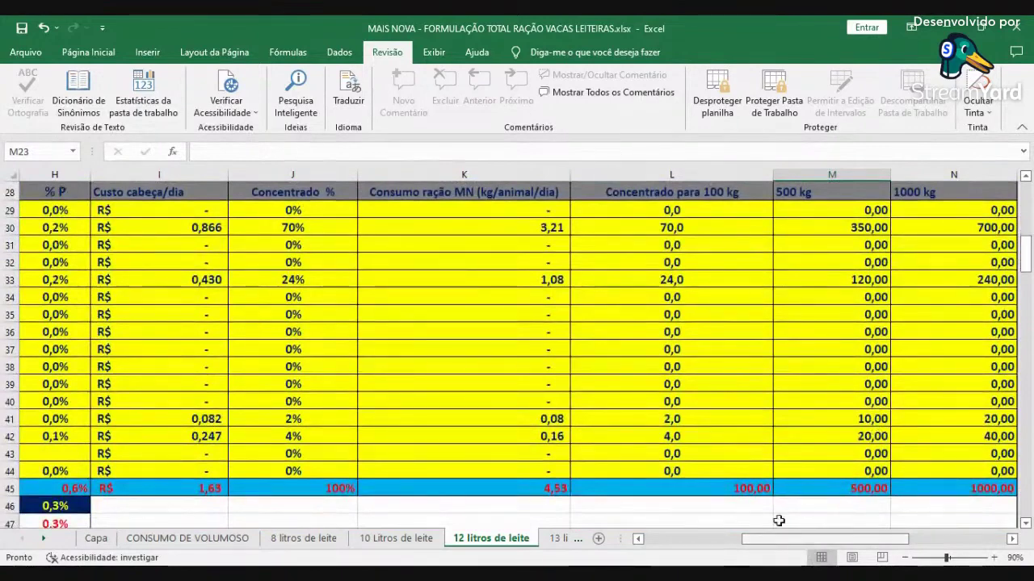
left_click(727, 280)
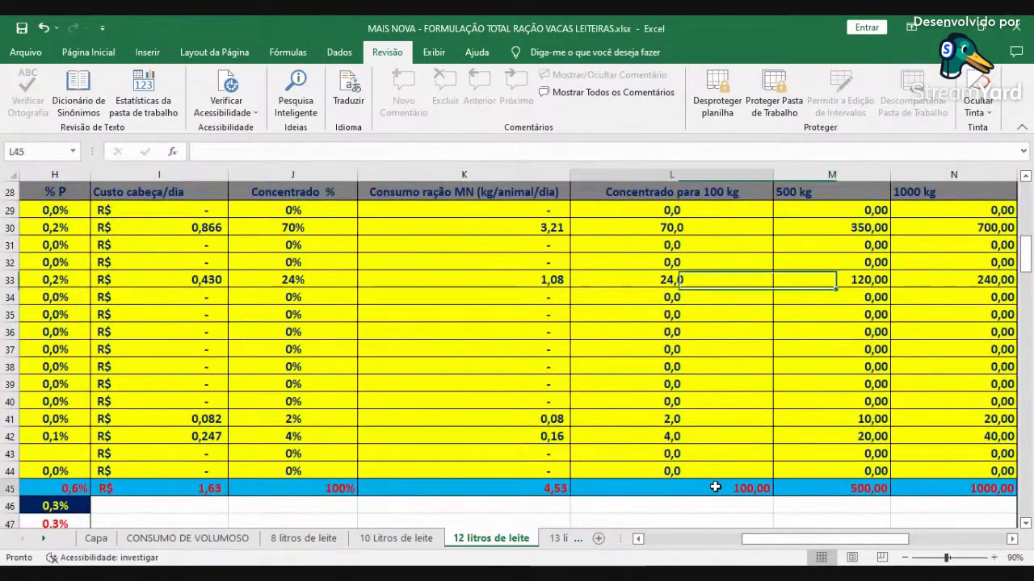
left_click(751, 488)
left_click(861, 491)
left_click(1014, 539)
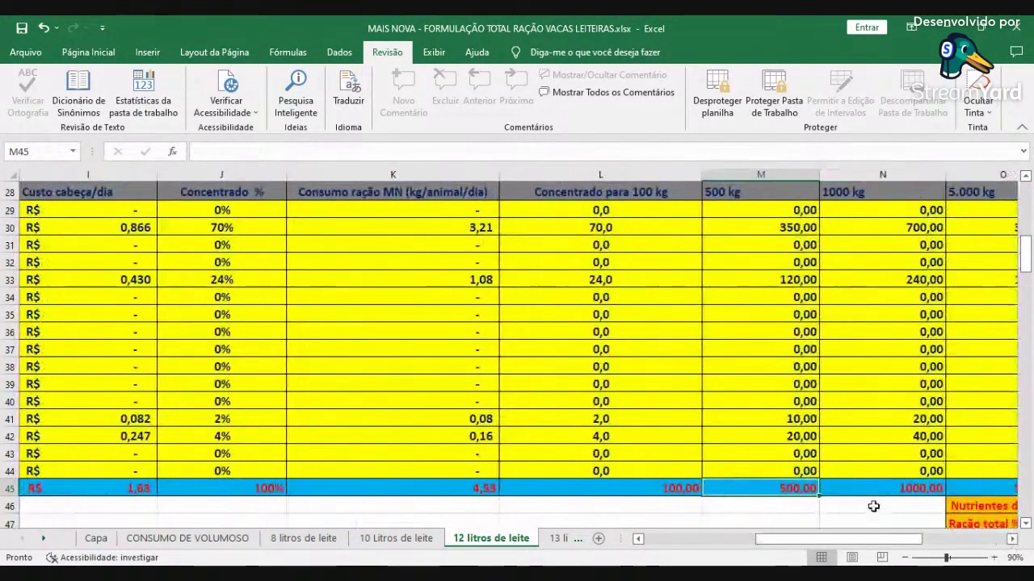
key("Right")
left_click(1013, 539)
left_click(884, 491)
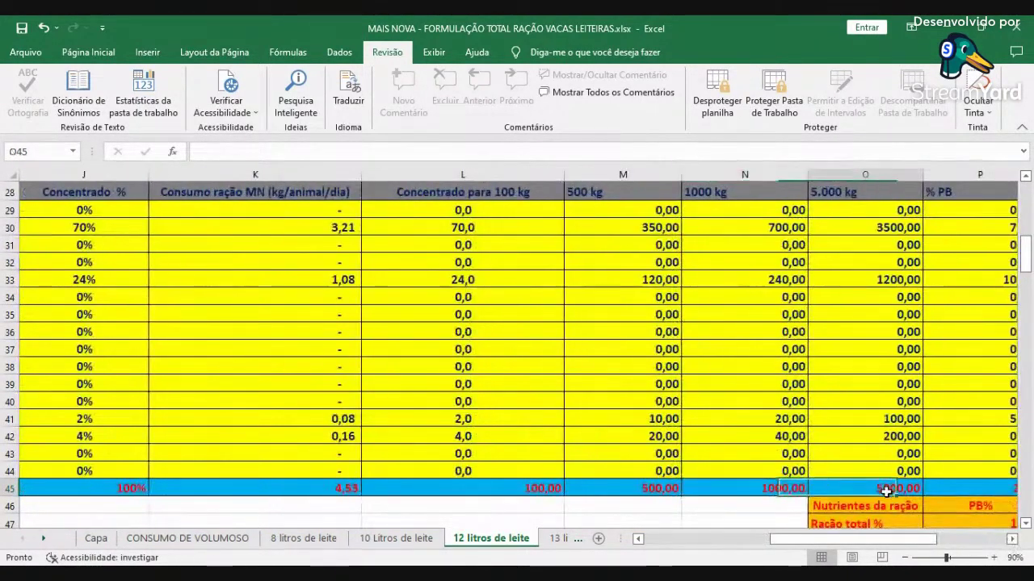
Step: Check the concentrate's FDN, PB and NDT totals in R45, P45 and Q45
left_click(1012, 539)
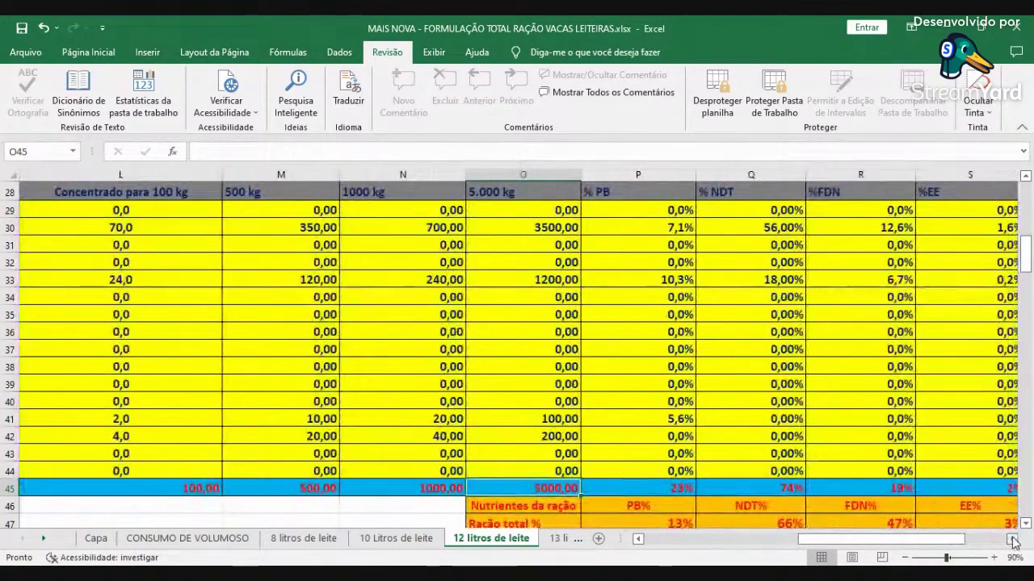
scroll(840, 441, "down", 1)
left_click(863, 436)
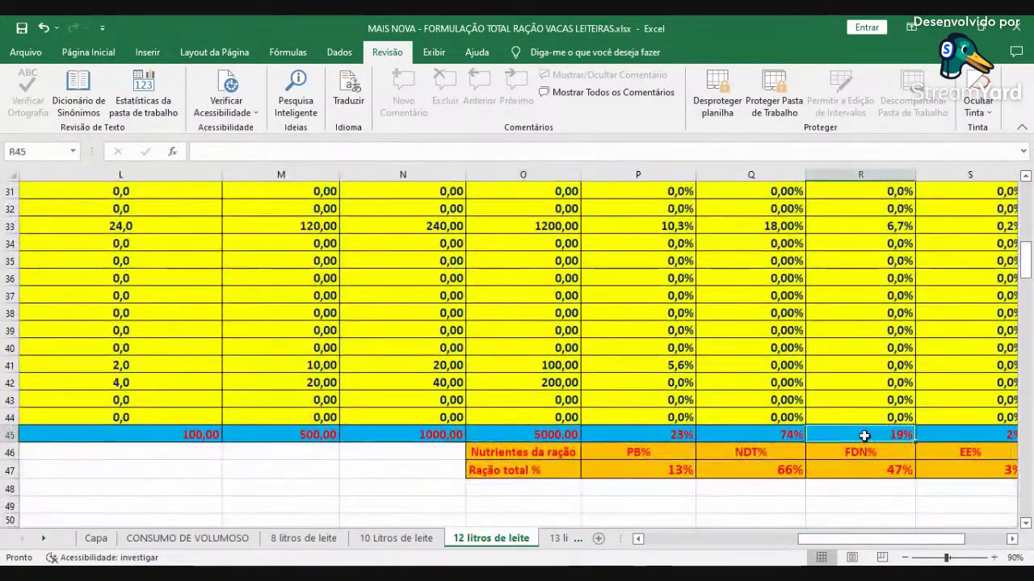
left_click(681, 437)
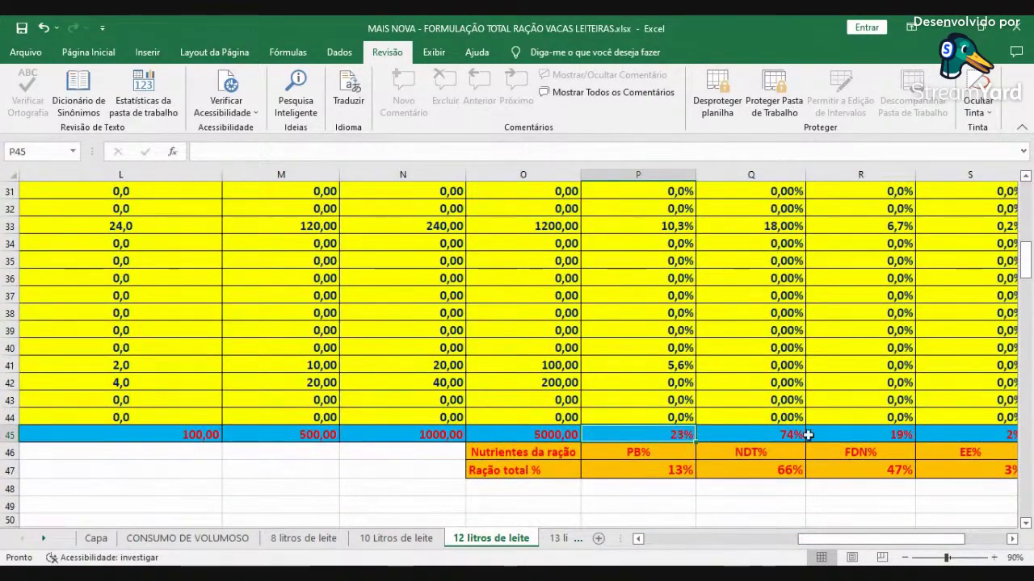
left_click(768, 437)
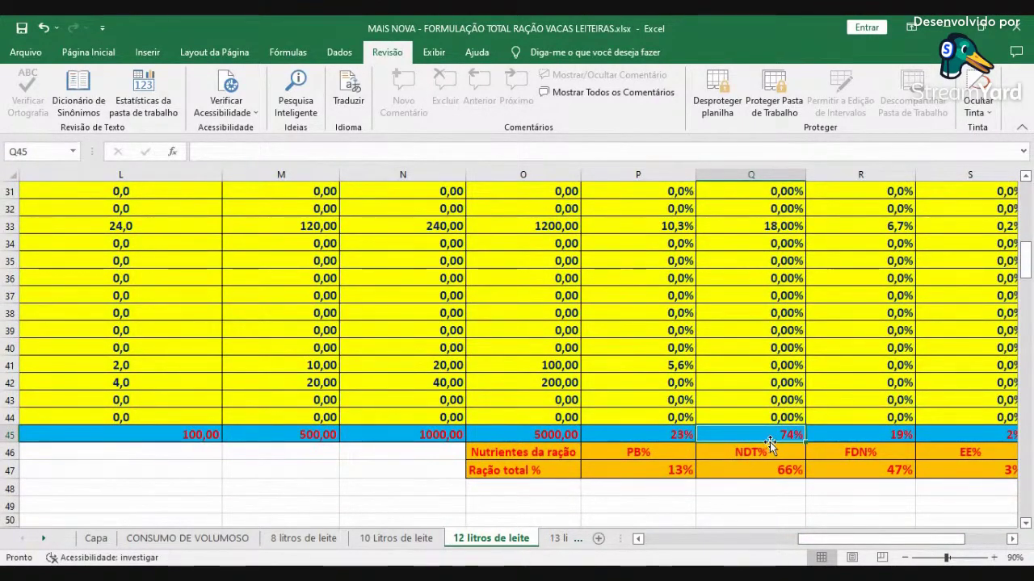
Step: Check the PB% and NDT% of the total ration in P47 and Q47
scroll(764, 440, "down", 1)
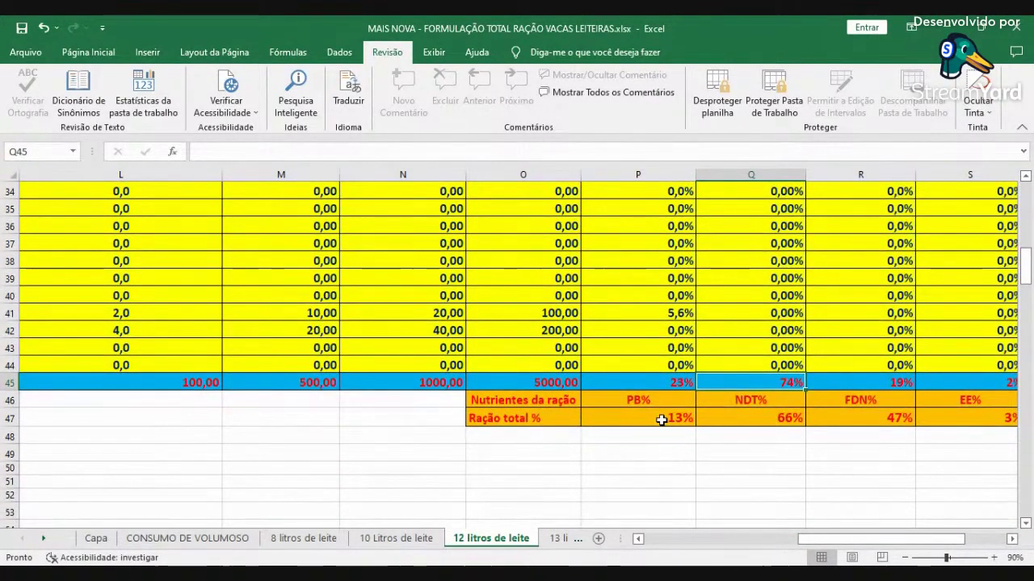
left_click(661, 420)
left_click(755, 423)
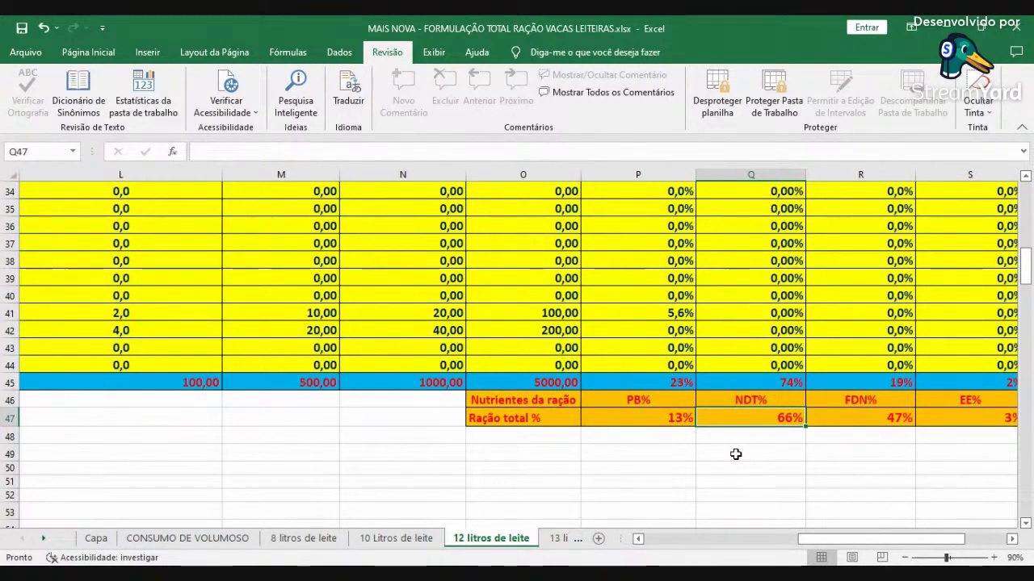
Step: Find the Relatorio final section below the ingredient composition table and view it at 80% zoom
left_click(660, 536)
scroll(669, 488, "down", 3)
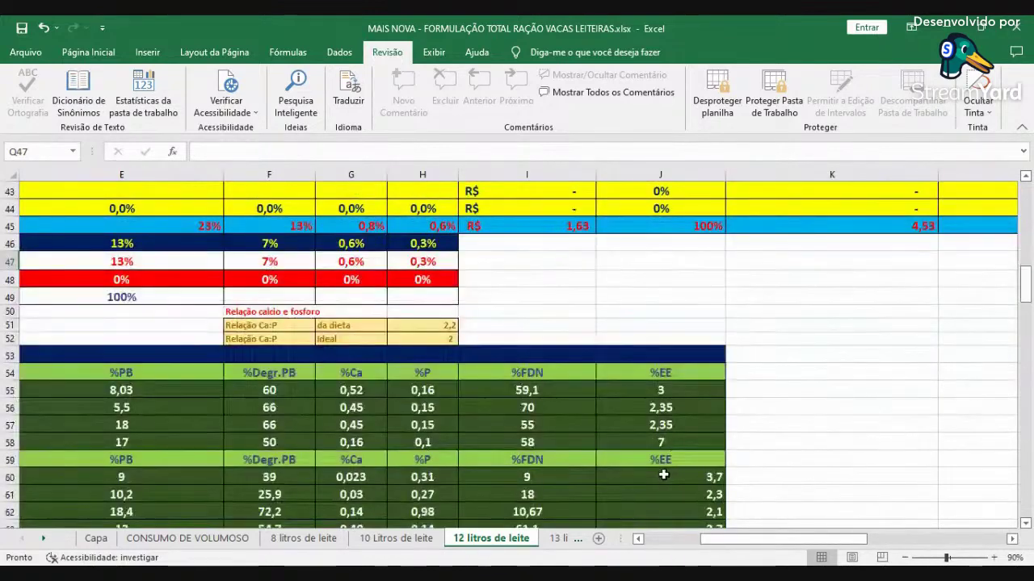
left_click(637, 538)
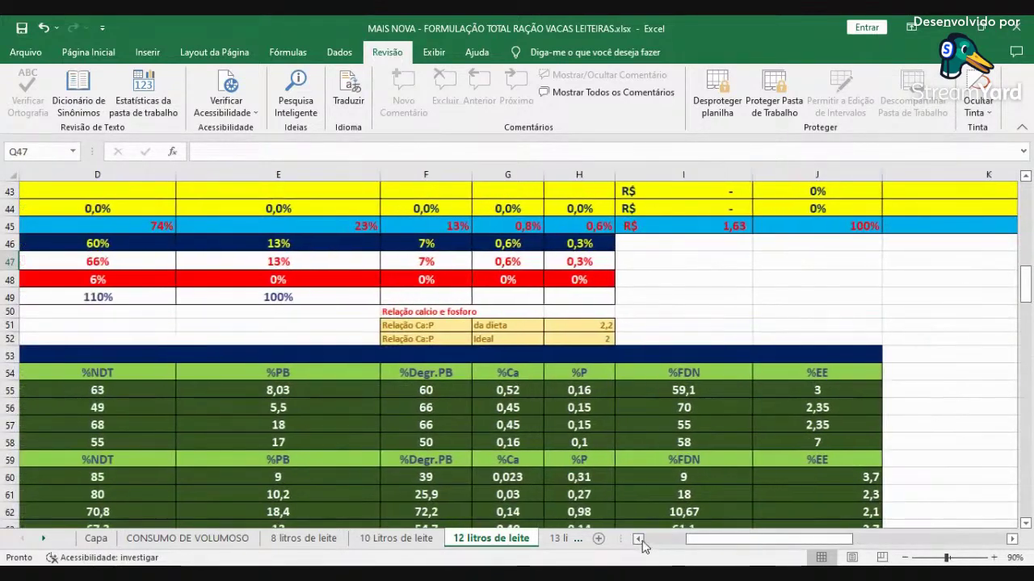
left_click(637, 538)
left_click(638, 538)
scroll(720, 369, "down", 5)
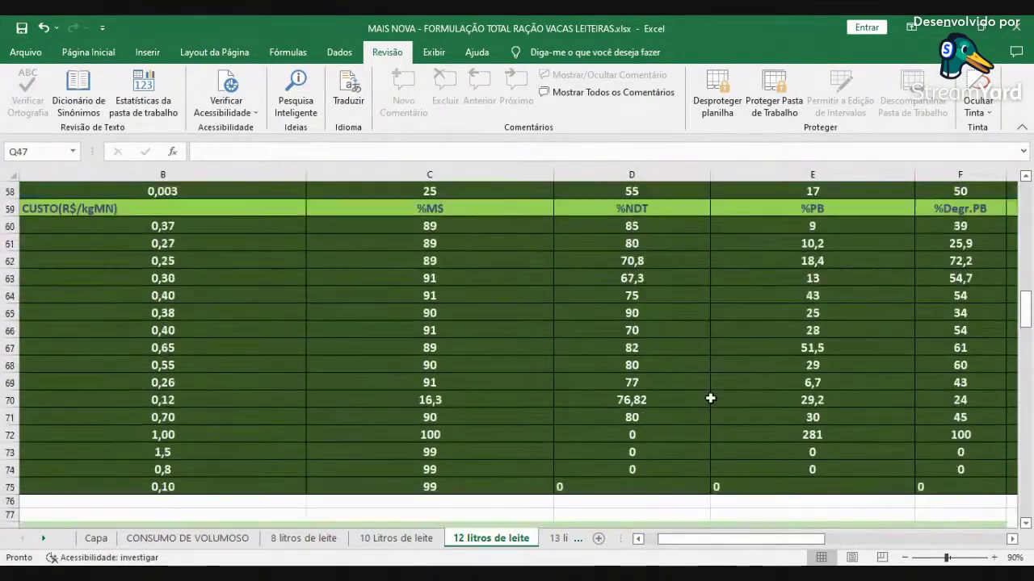
left_click(637, 538)
scroll(869, 516, "down", 6)
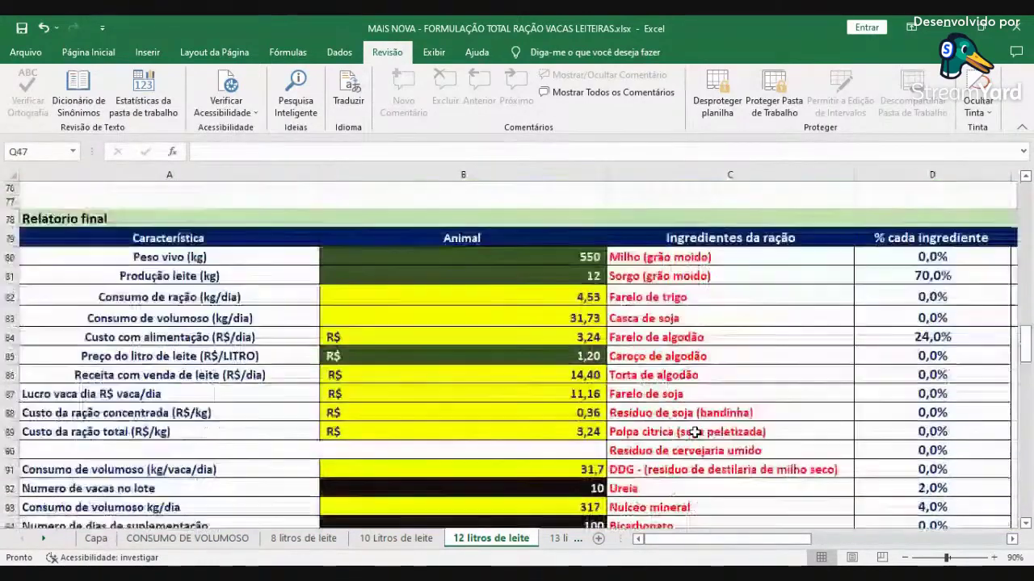
left_click(905, 558)
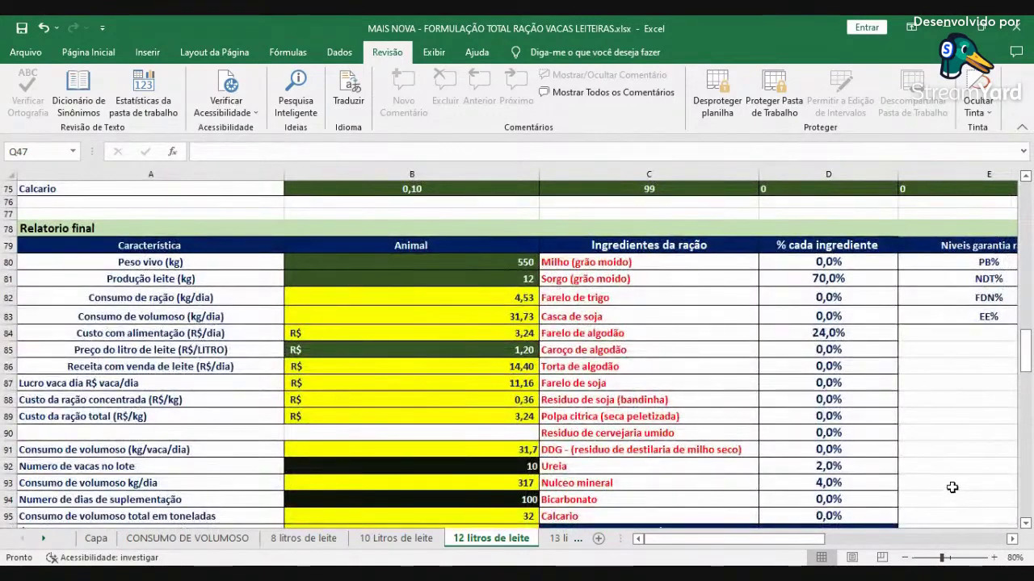
Step: Examine the final report's ingredient percentages for Farelo de algodão and Nulceo mineral, plus the Total in D96
scroll(951, 487, "down", 1)
left_click(1012, 539)
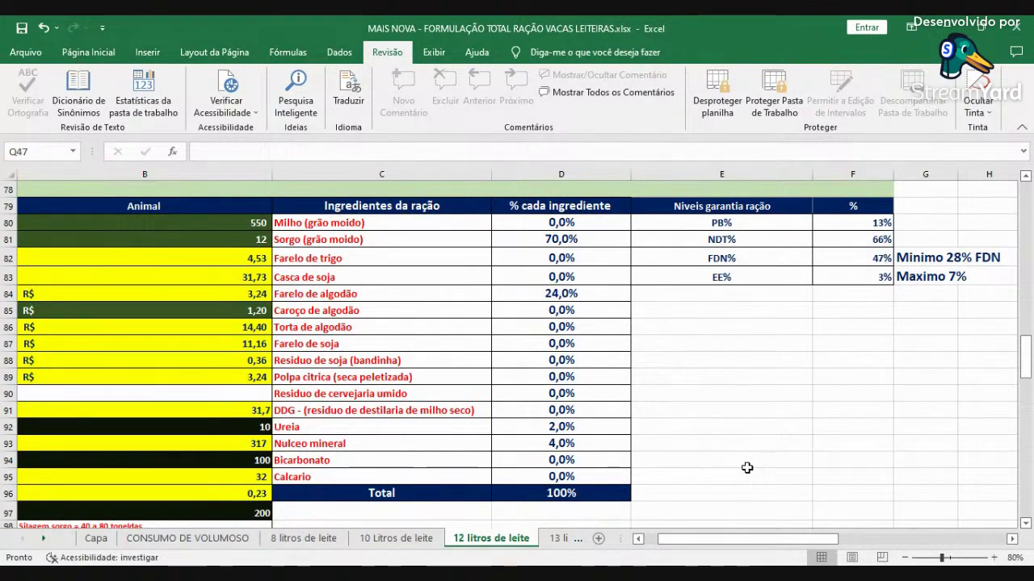
left_click(556, 292)
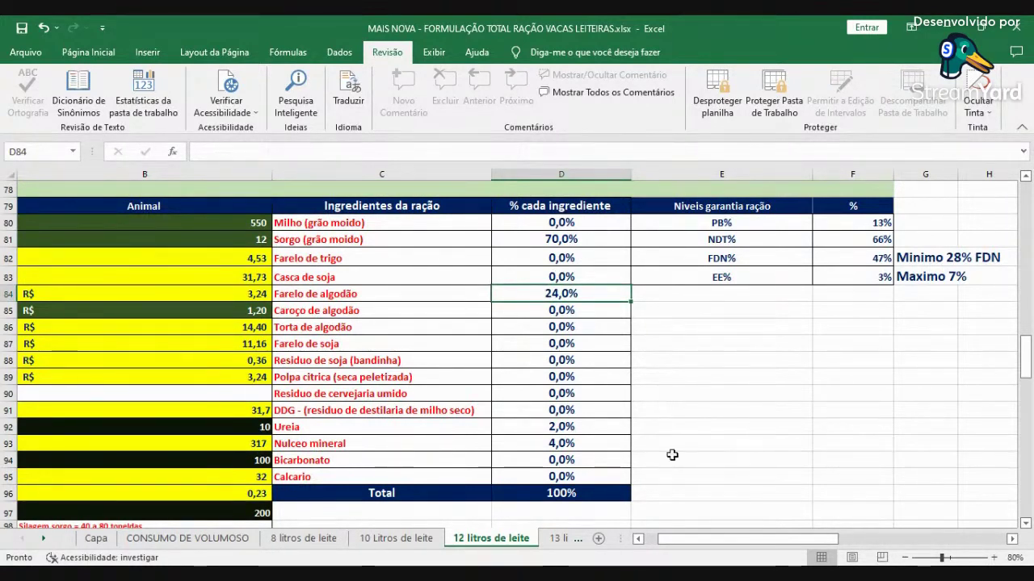
left_click(584, 441)
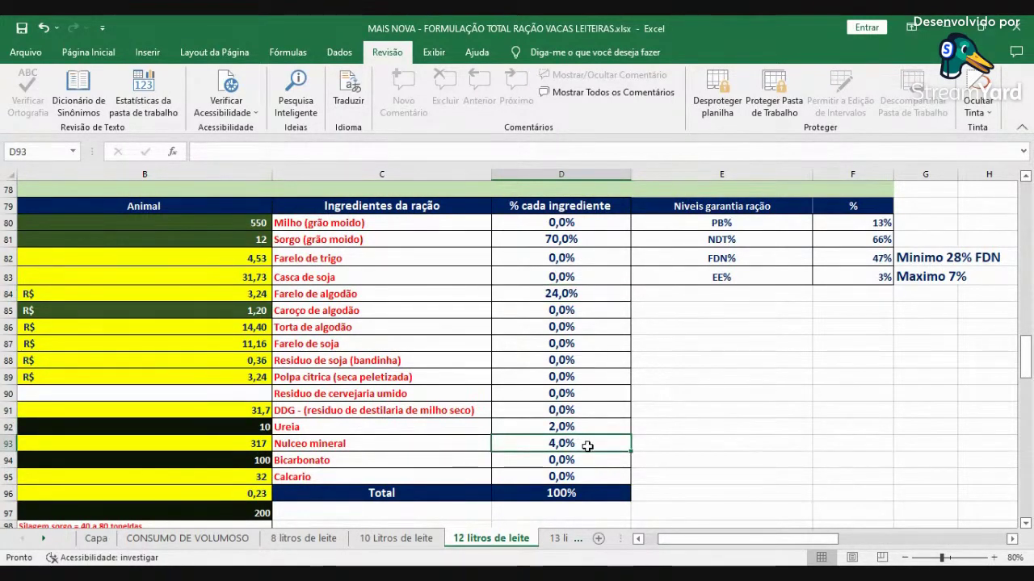
left_click(570, 494)
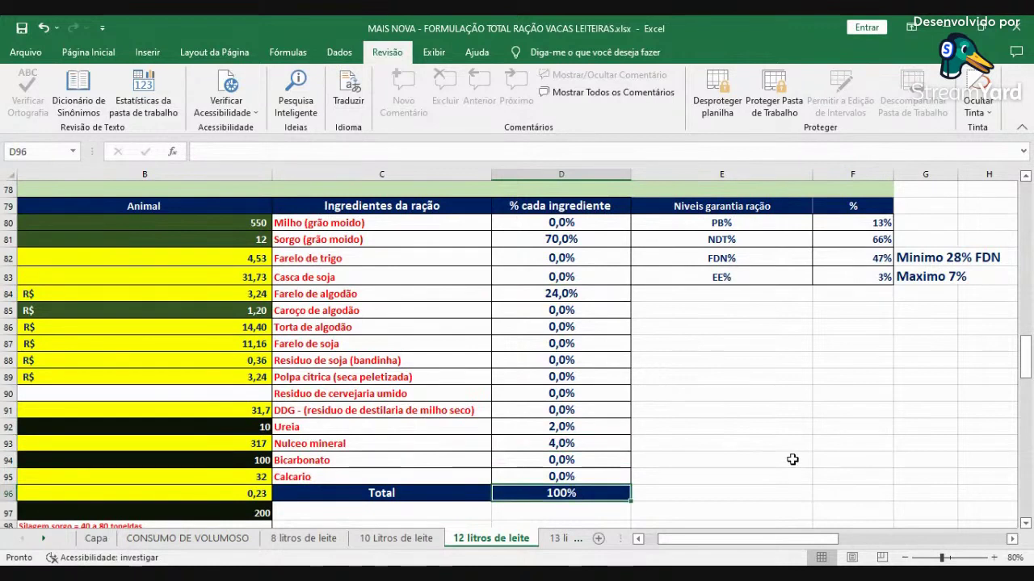
Step: Review the ration's guarantee levels in column F, comparing FDN% and EE% with the limits noted in G82 and G83
left_click(873, 223)
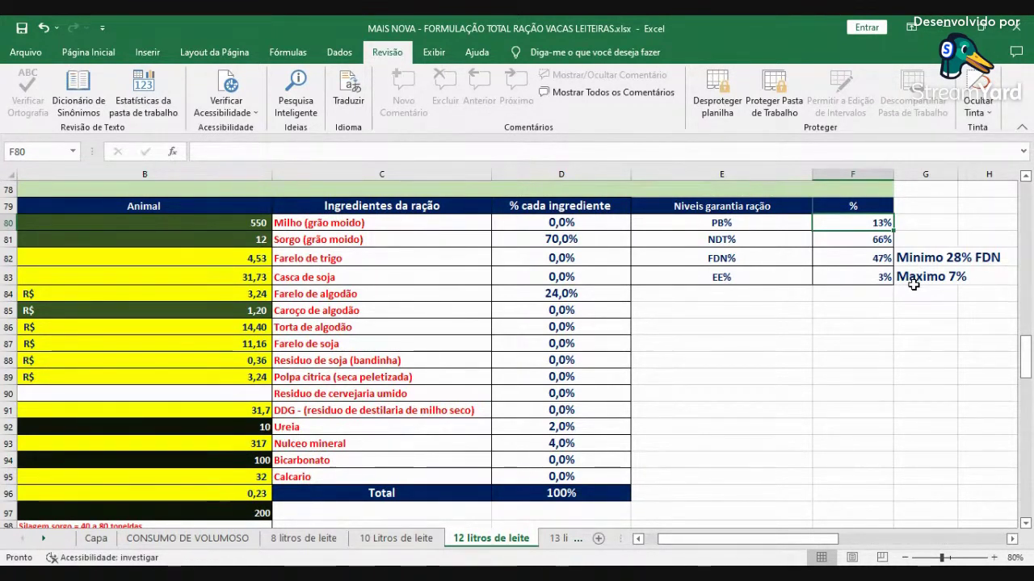
left_click(877, 281)
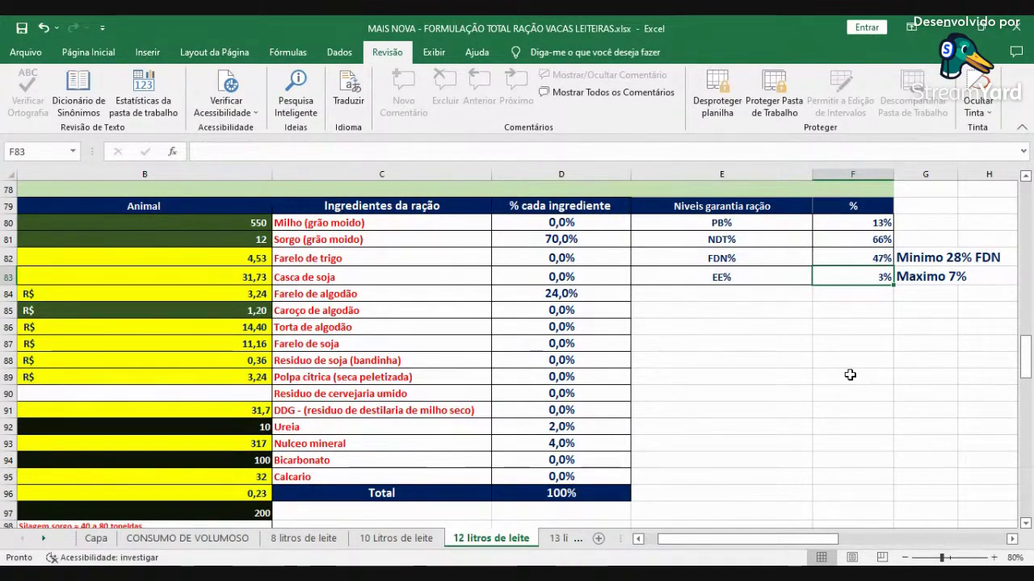
left_click(928, 258)
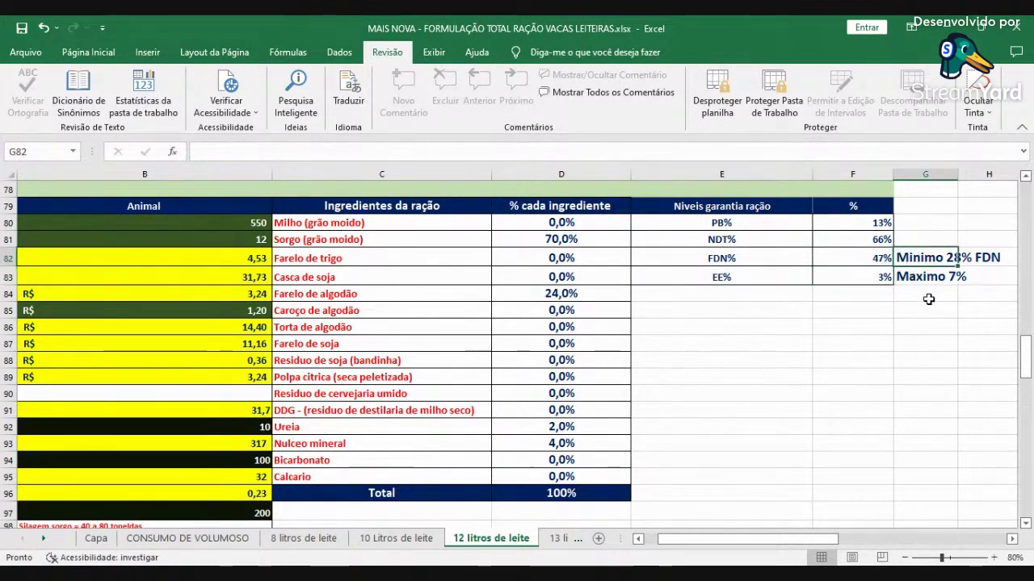
left_click(979, 251)
left_click(888, 356)
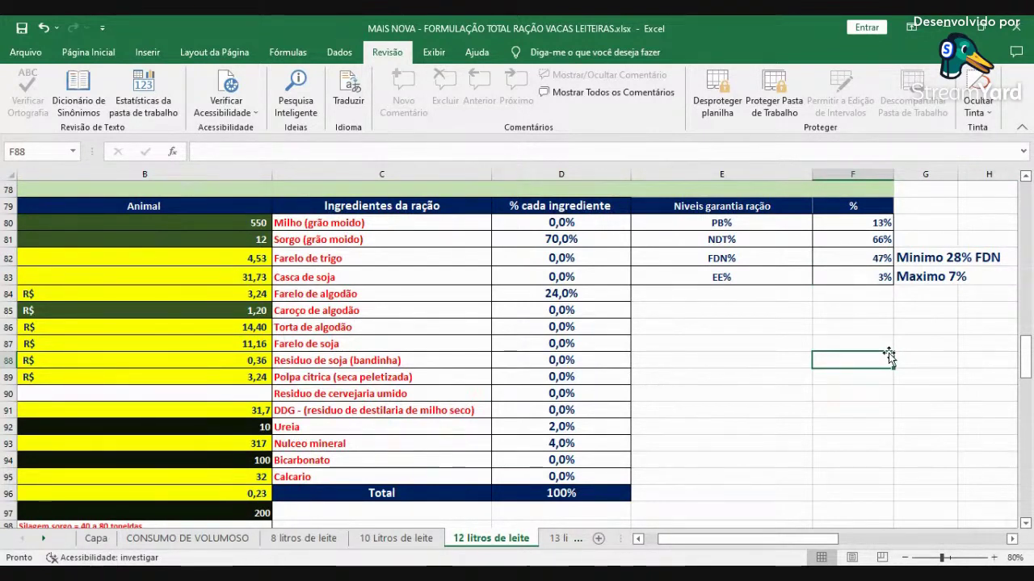
left_click(883, 262)
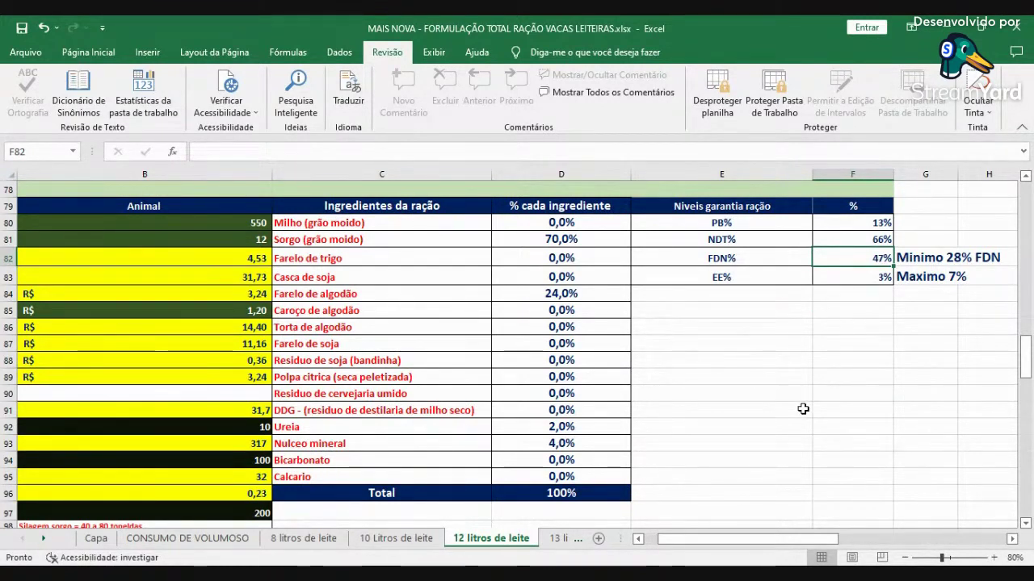
key("Down")
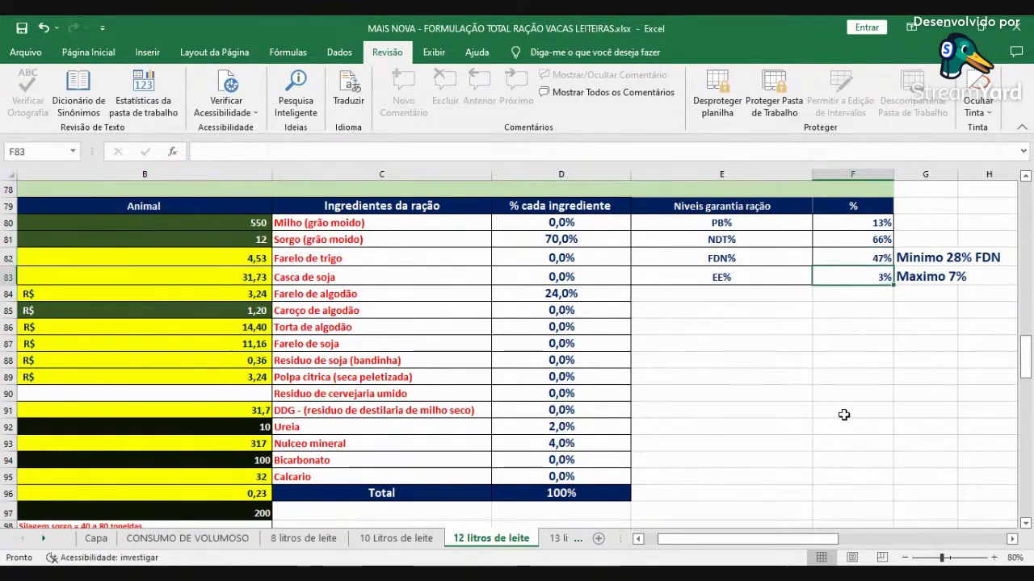
key("Right")
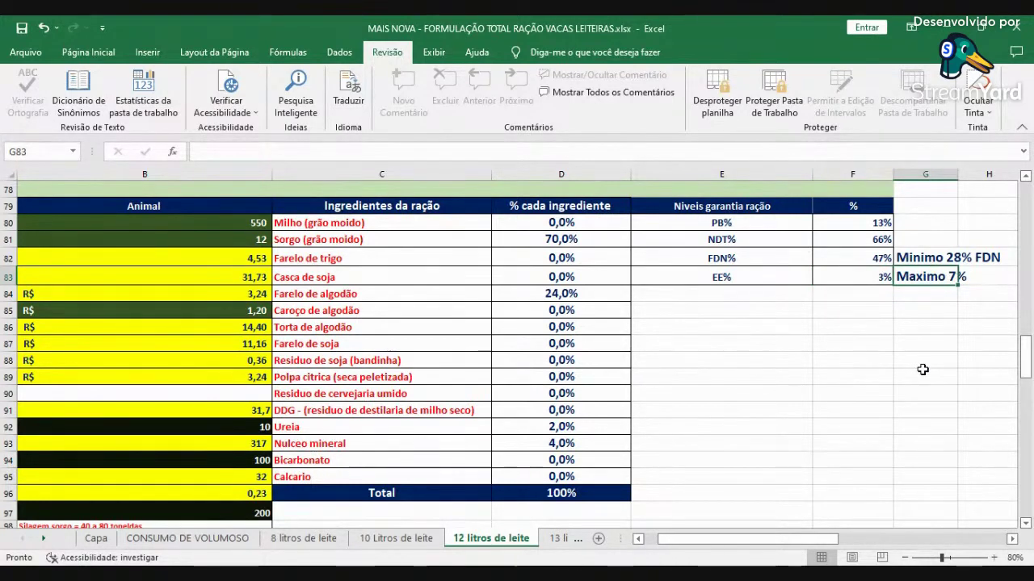
key("Left")
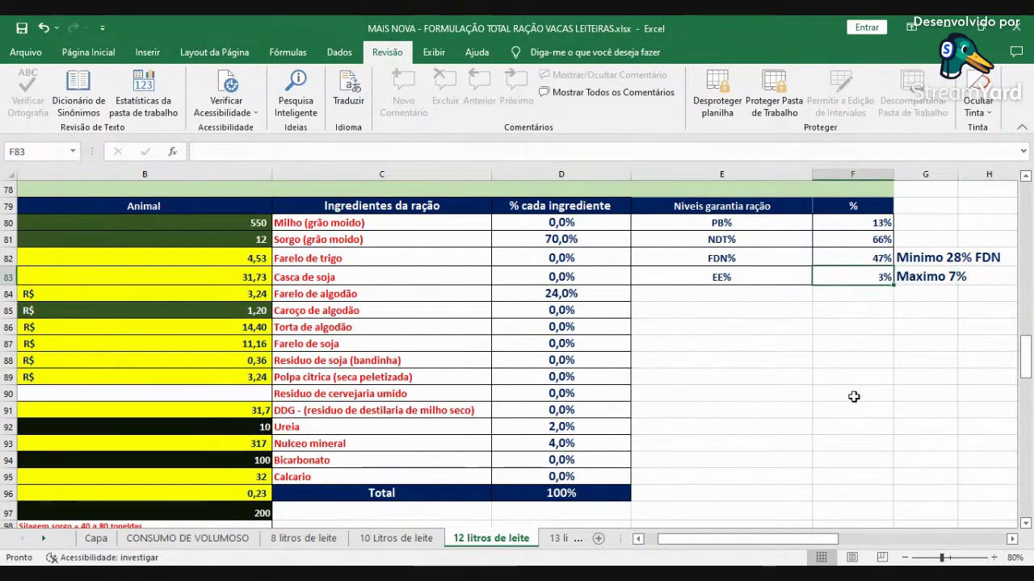
Step: Set the Peso vivo (kg) in the Relatorio final to 500
left_click(637, 540)
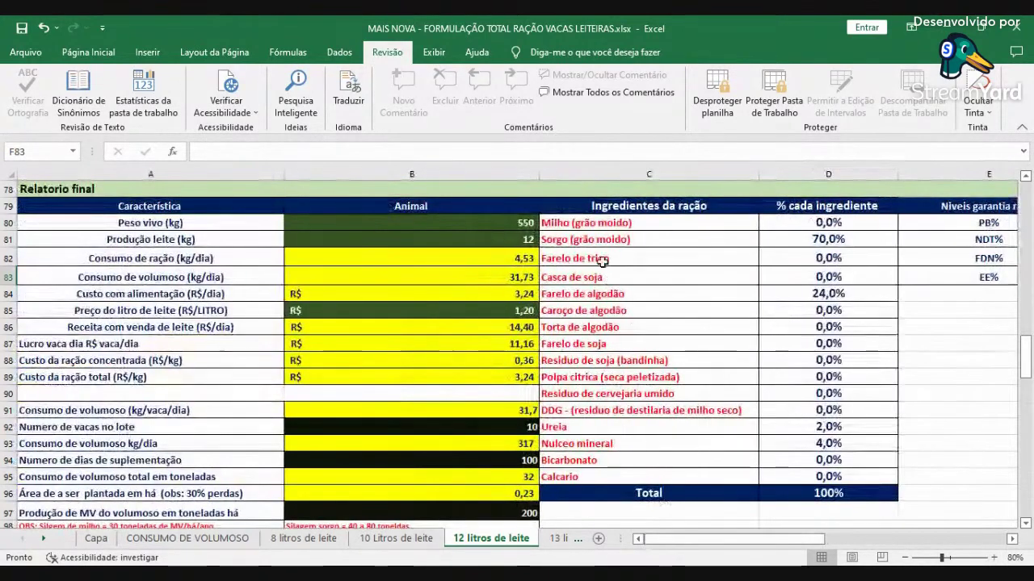
left_click(415, 216)
type("500")
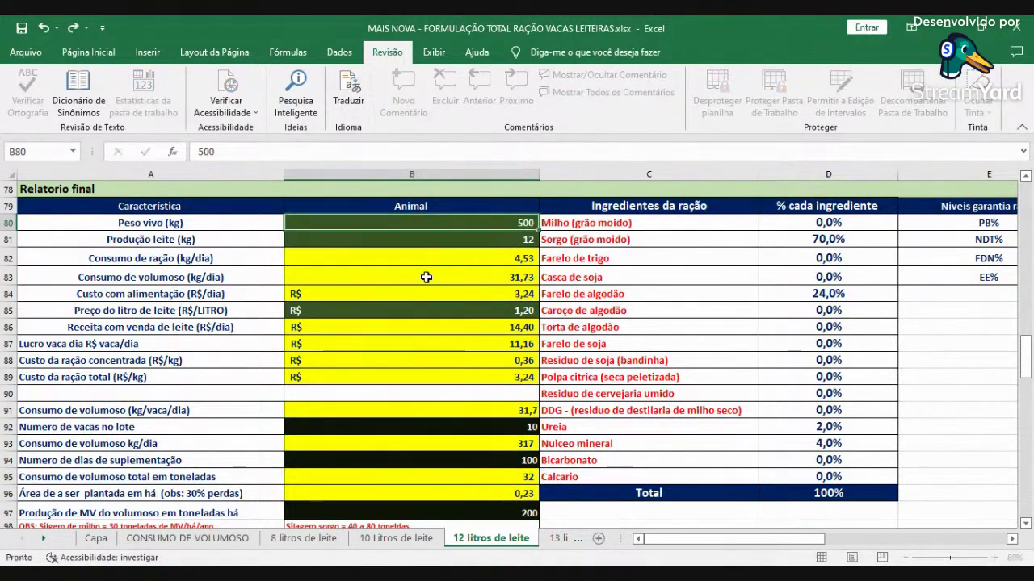
key("Return")
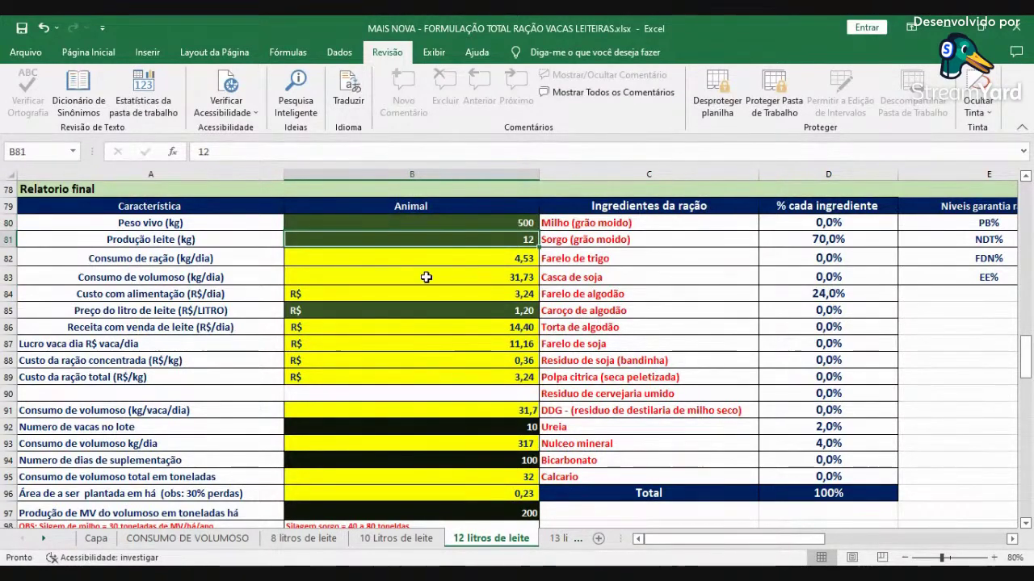
Step: Check the forage yield per hectare in B97 and the reference yields for silages, capiaçu grass and sugarcane in rows 98 and 99
scroll(432, 295, "down", 2)
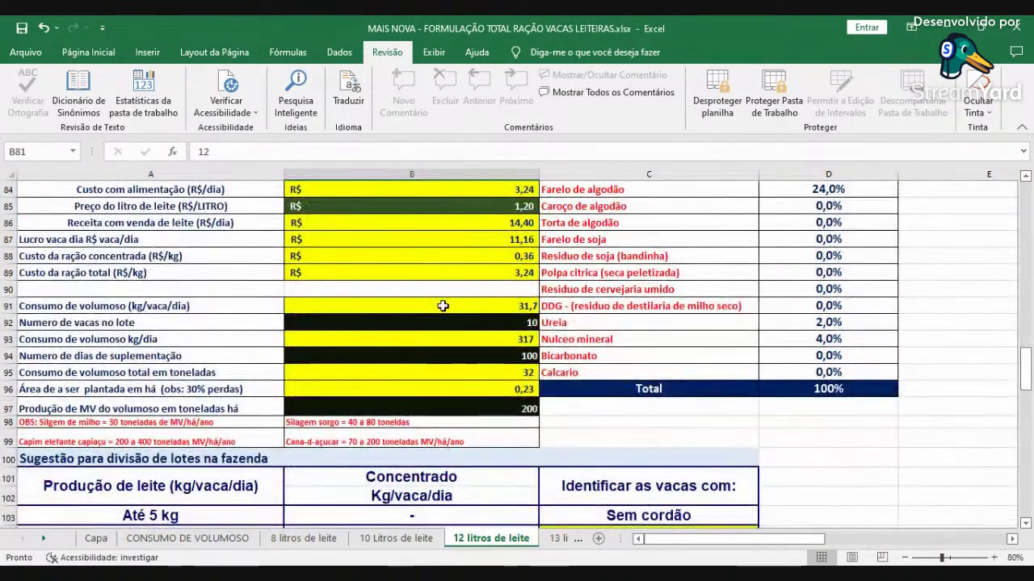
scroll(443, 303, "down", 1)
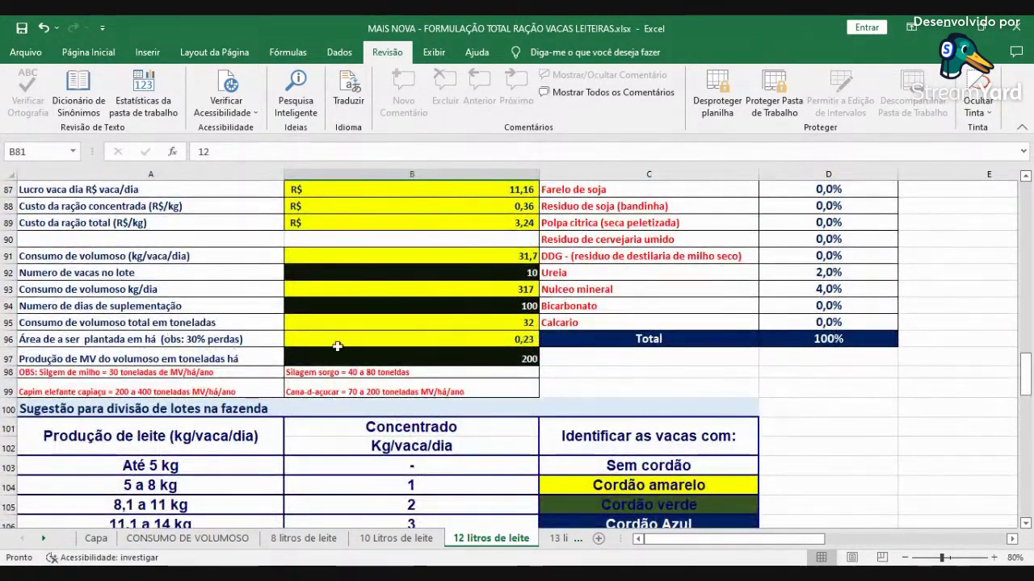
left_click(518, 359)
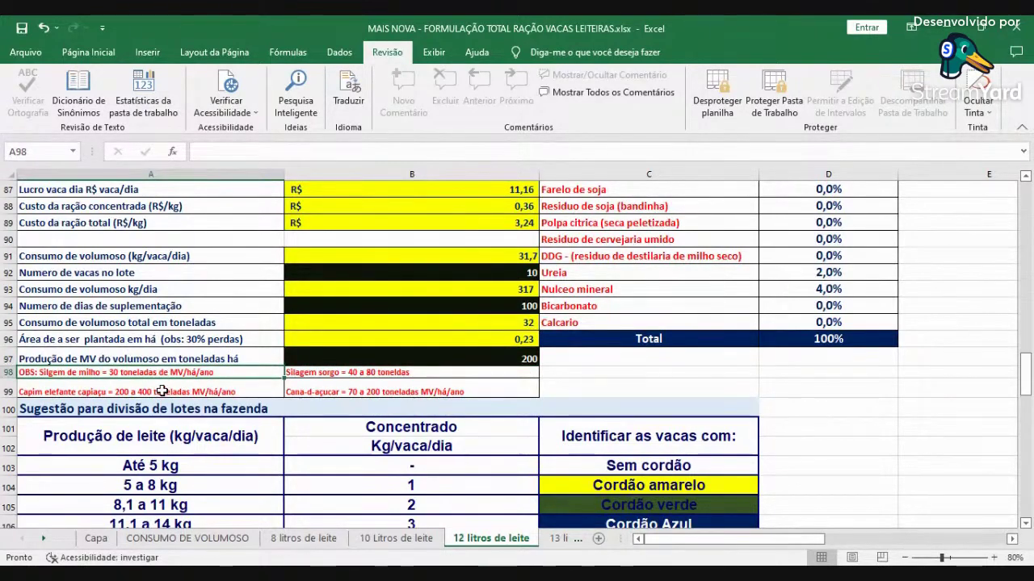
left_click(164, 389)
left_click(345, 391)
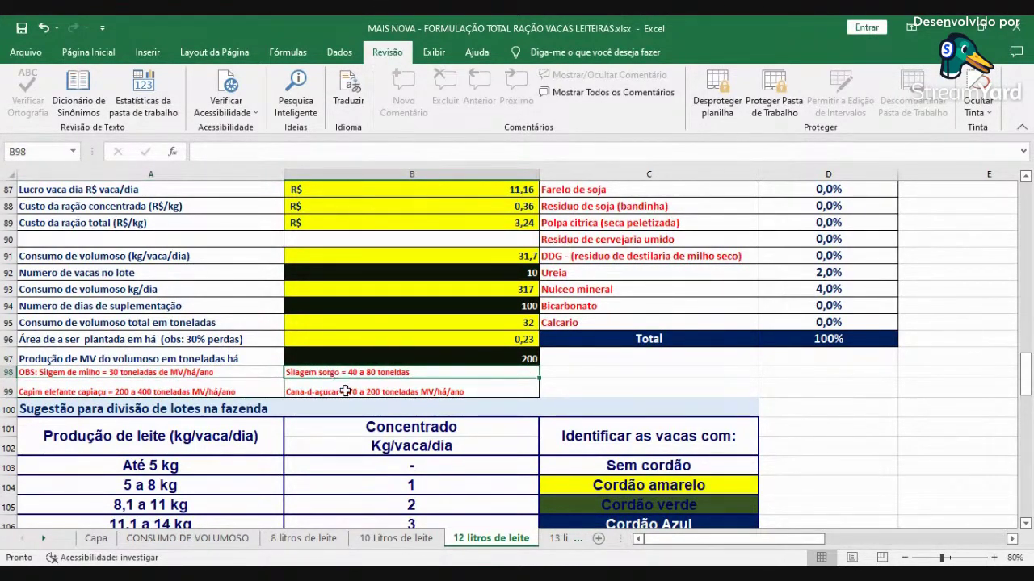
scroll(520, 335, "up", 3)
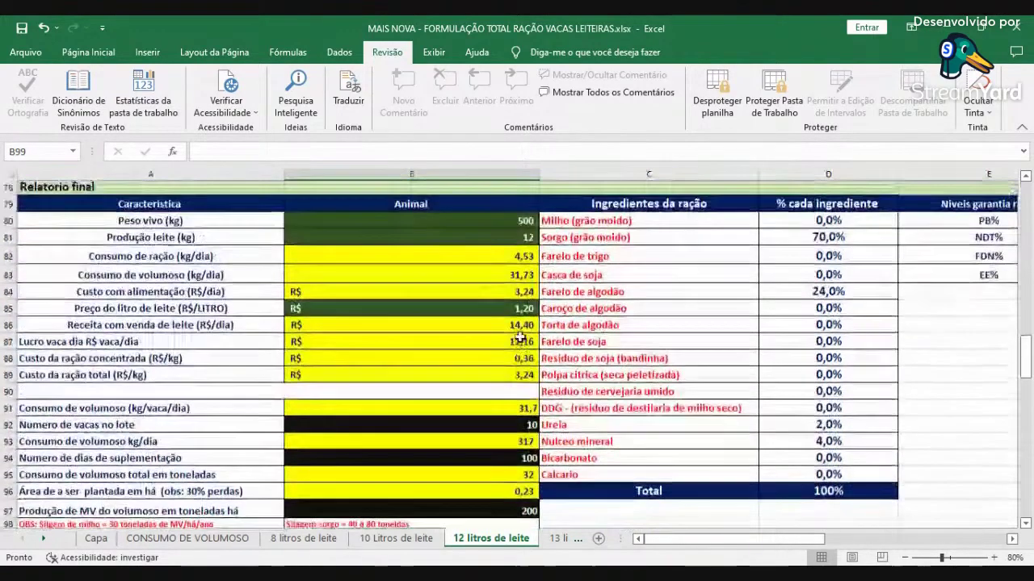
Step: Review the Sugestão para divisão de lotes table and row 114's cow count, forage and concentrate quantities, and milk-to-ration ratio
scroll(803, 327, "down", 9)
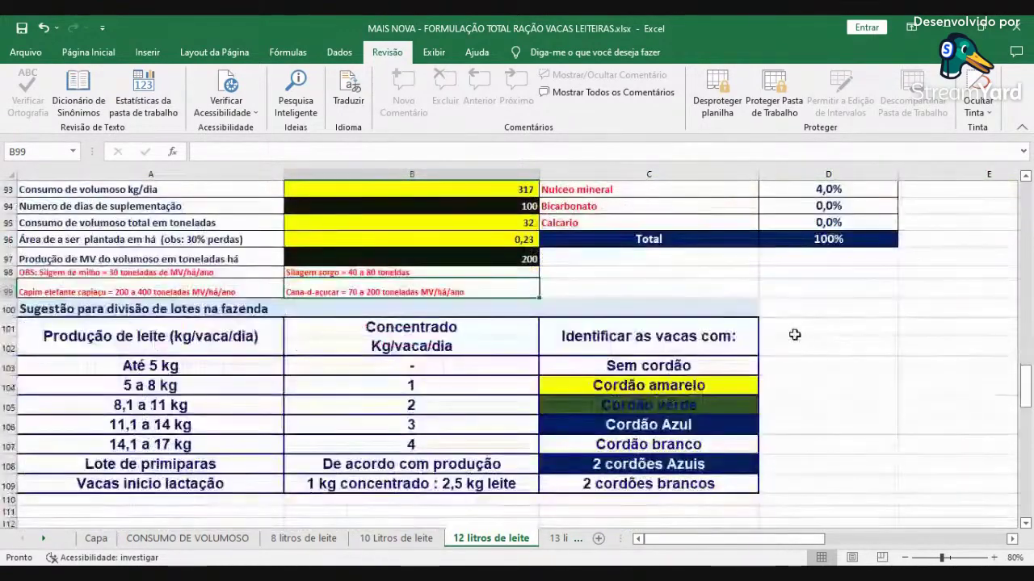
scroll(792, 337, "down", 1)
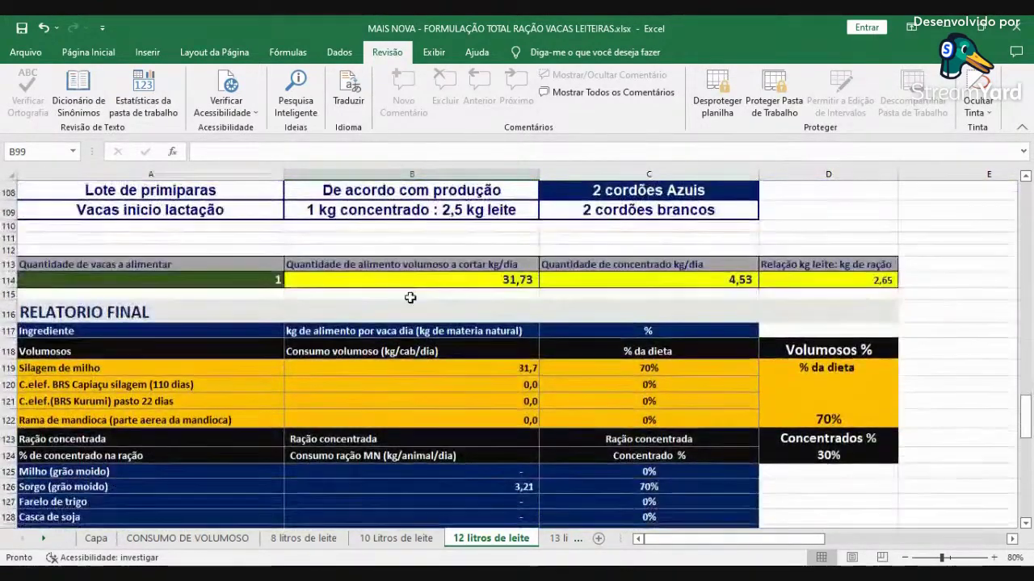
left_click(216, 275)
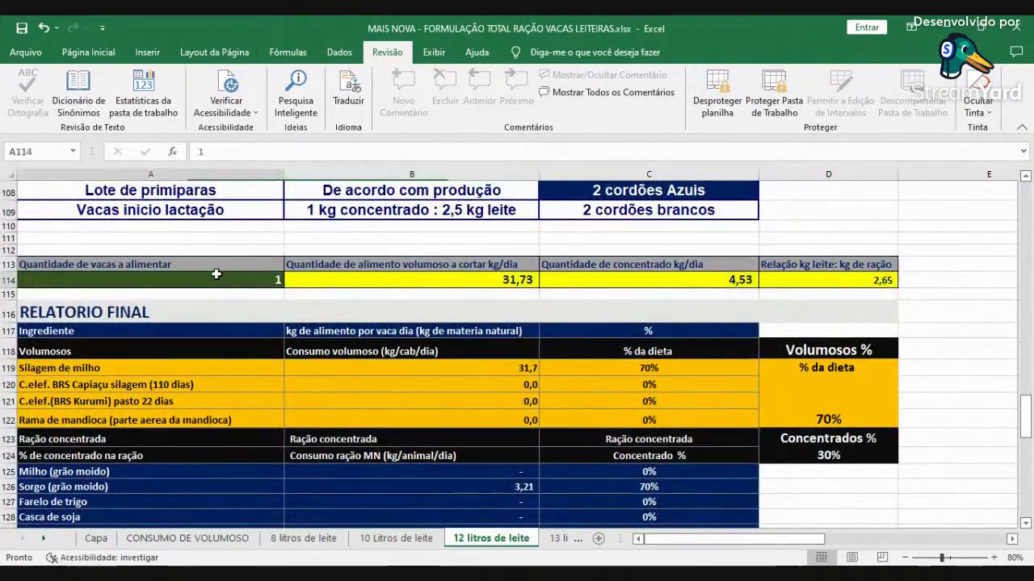
left_click(420, 281)
left_click(623, 281)
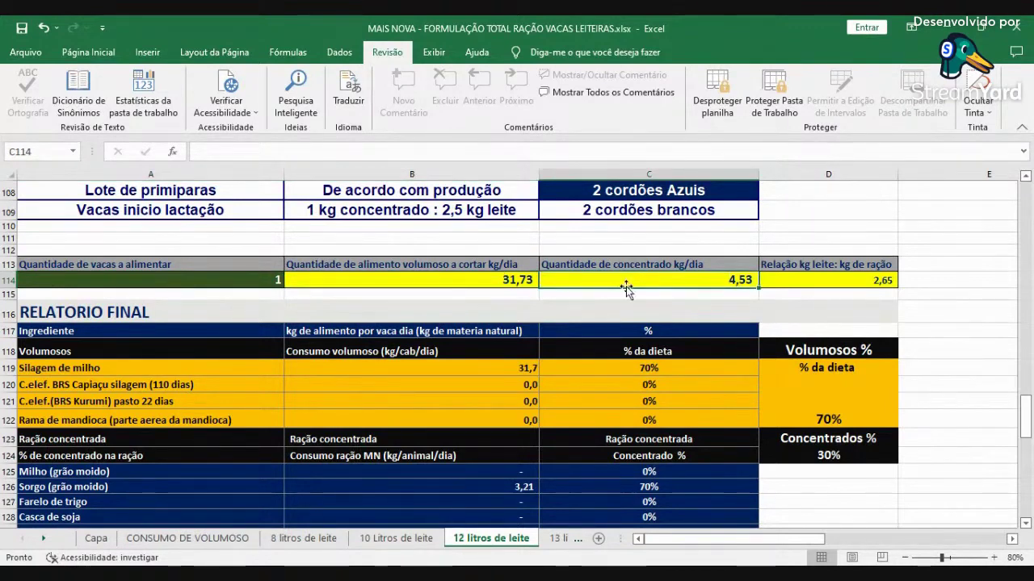
left_click(838, 277)
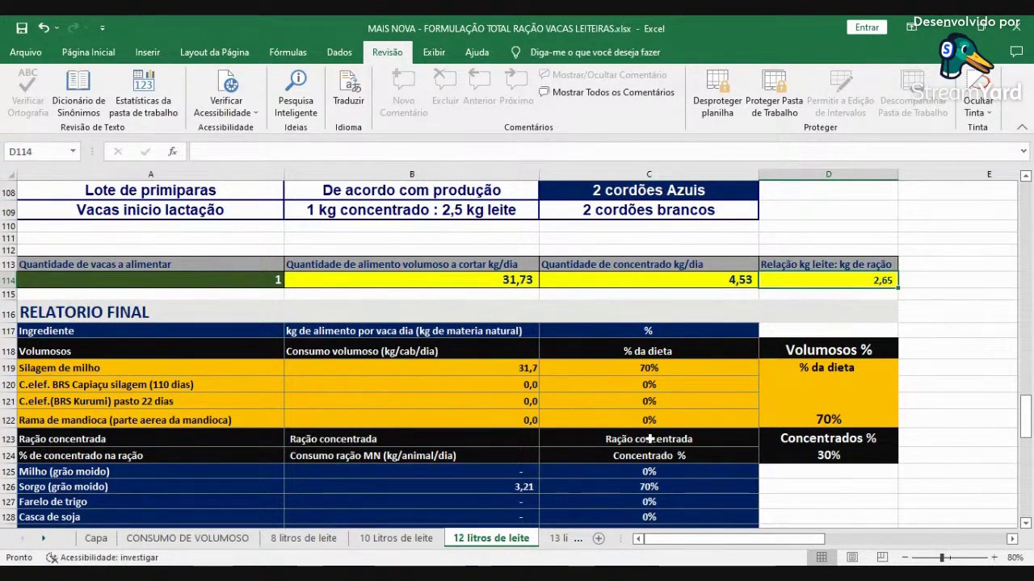
Step: Examine the lot feeding table in rows 145 to 169, with Numero de cabeças do lote, Numero de tratos por dia and each ingredient's amounts
scroll(646, 440, "down", 2)
scroll(604, 415, "down", 9)
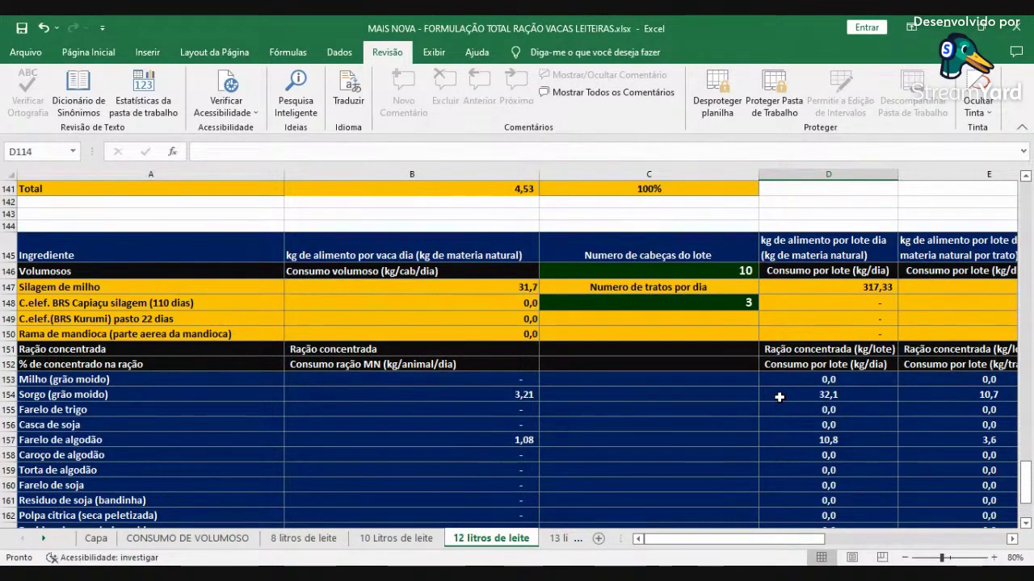
scroll(816, 326, "down", 2)
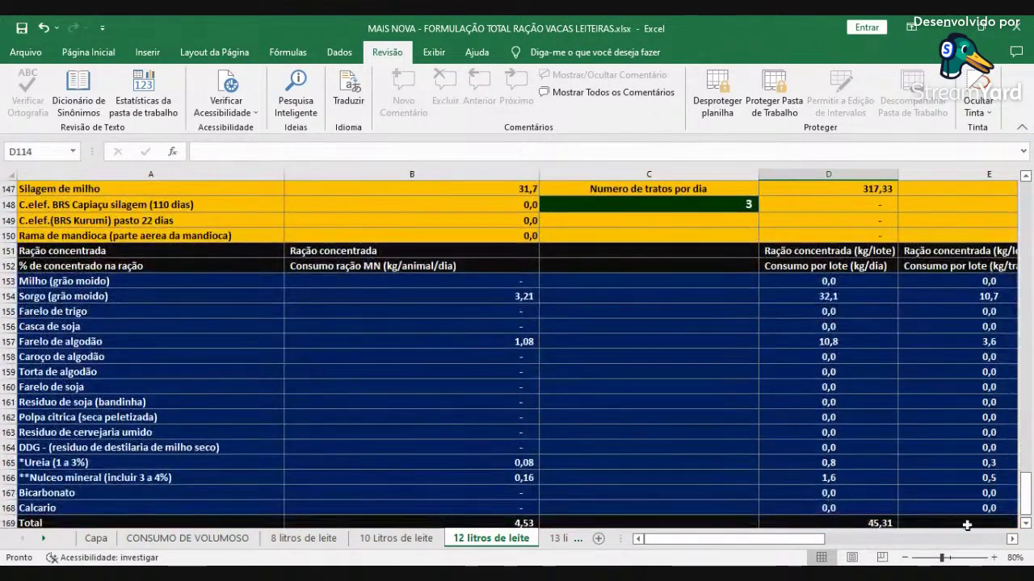
scroll(623, 367, "up", 4)
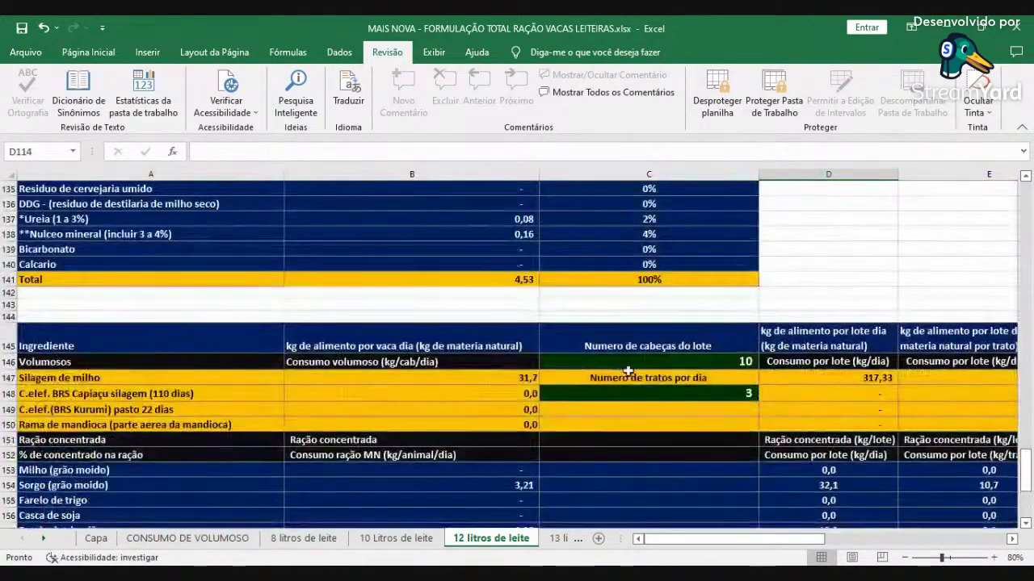
Step: Check the amounts per trato in column E and the per-head and lot consumption and cost summary in F101:K109
left_click(1012, 539)
left_click(1012, 539)
left_click(1012, 538)
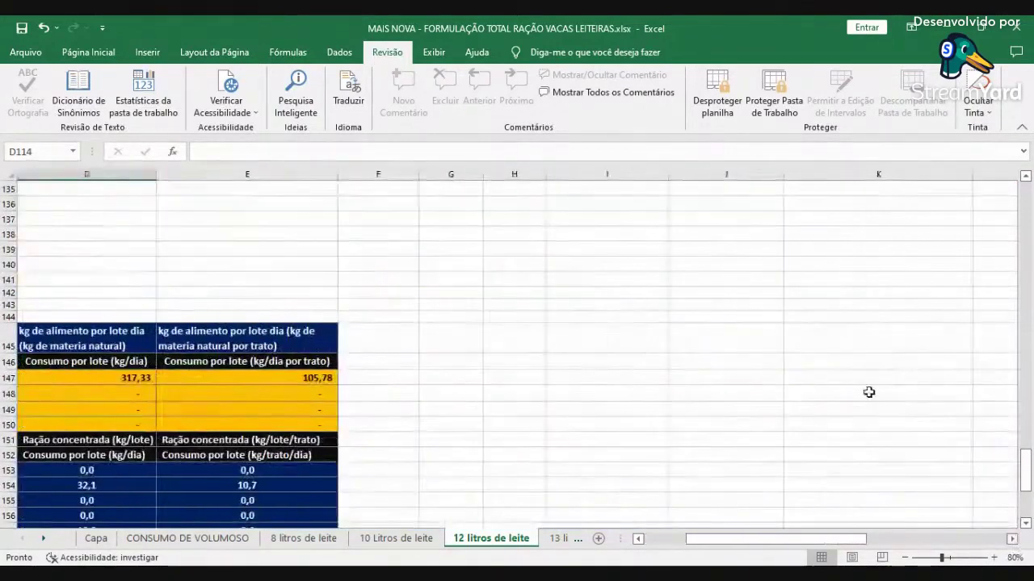
scroll(825, 355, "up", 8)
scroll(823, 367, "up", 4)
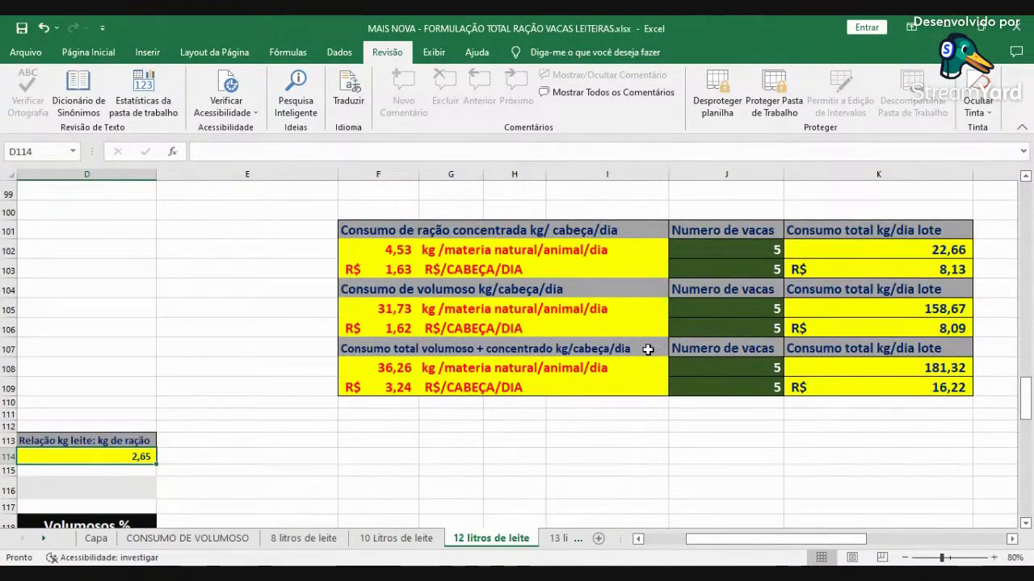
Step: Return to the start of the 12 litros de leite sheet and open the Capa sheet
left_click(661, 538)
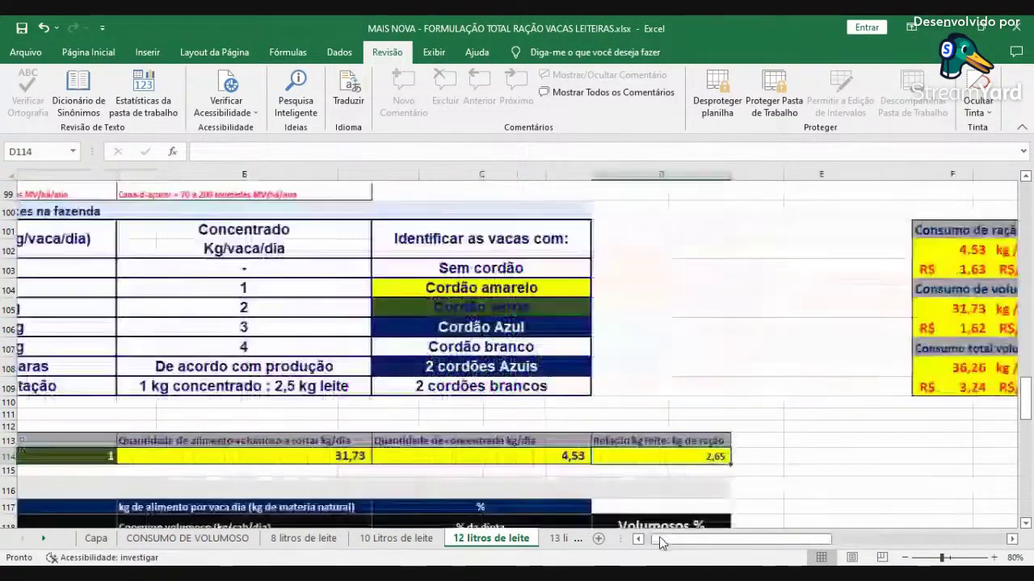
scroll(374, 399, "up", 20)
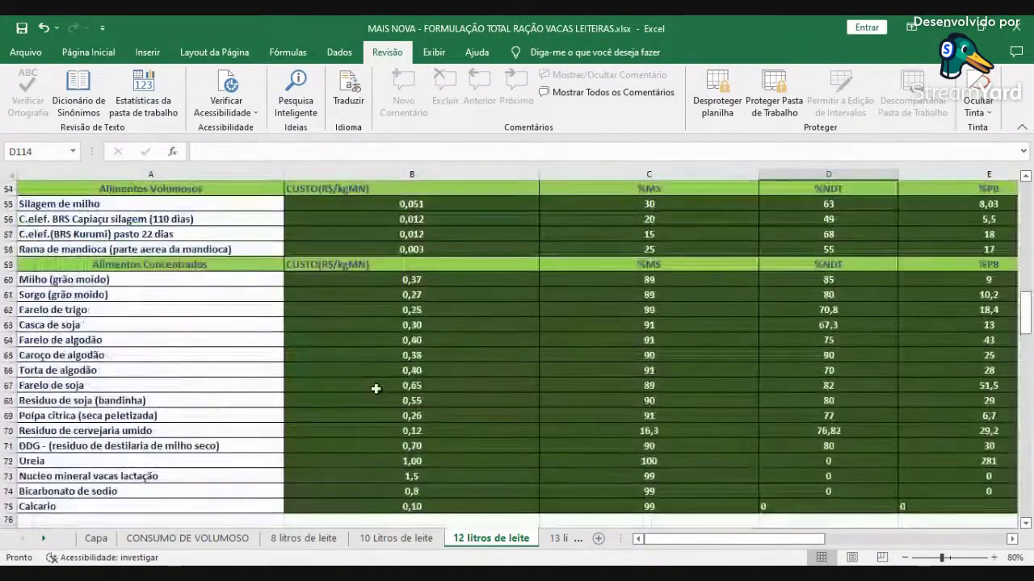
scroll(378, 391, "up", 12)
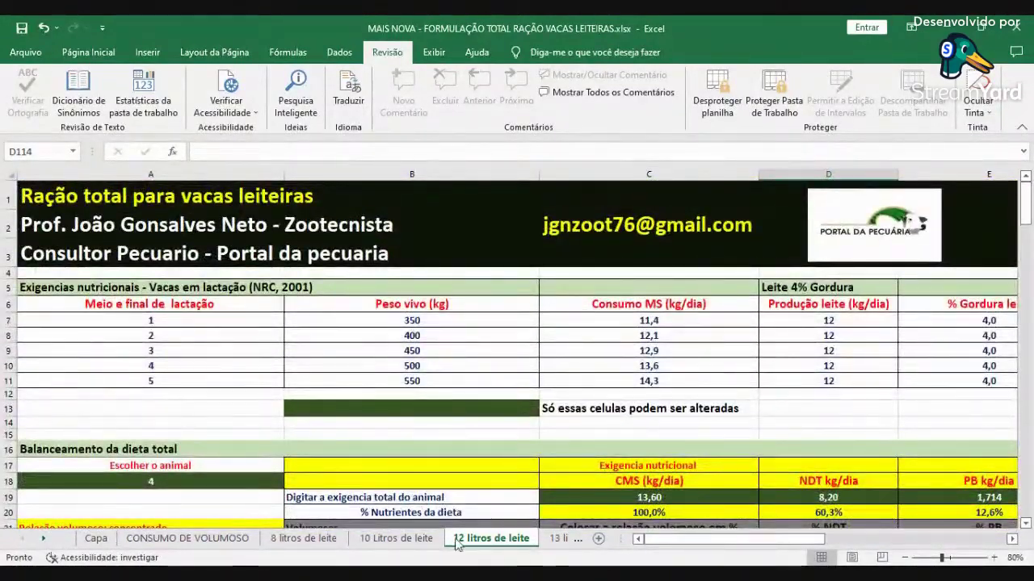
left_click(91, 538)
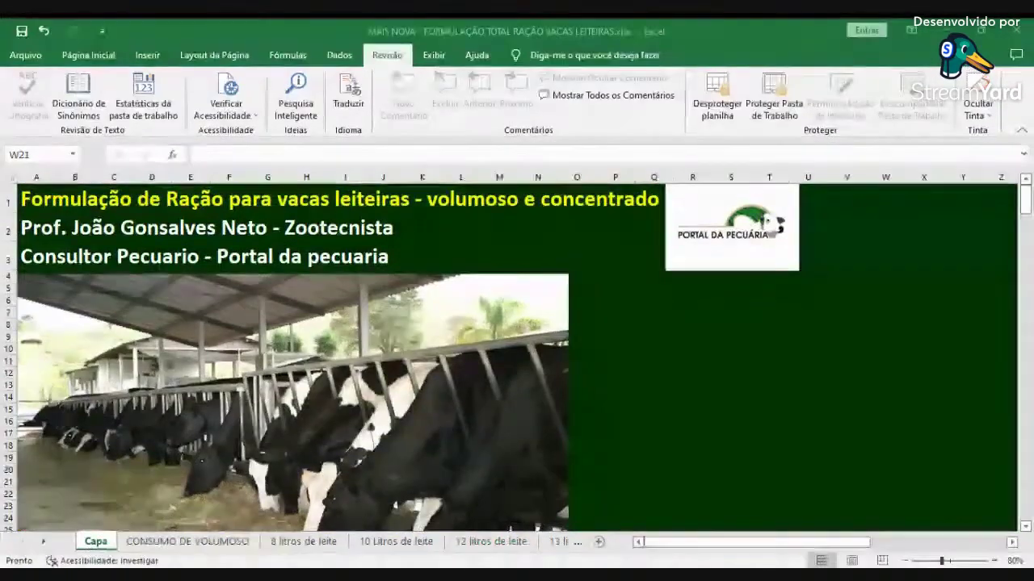